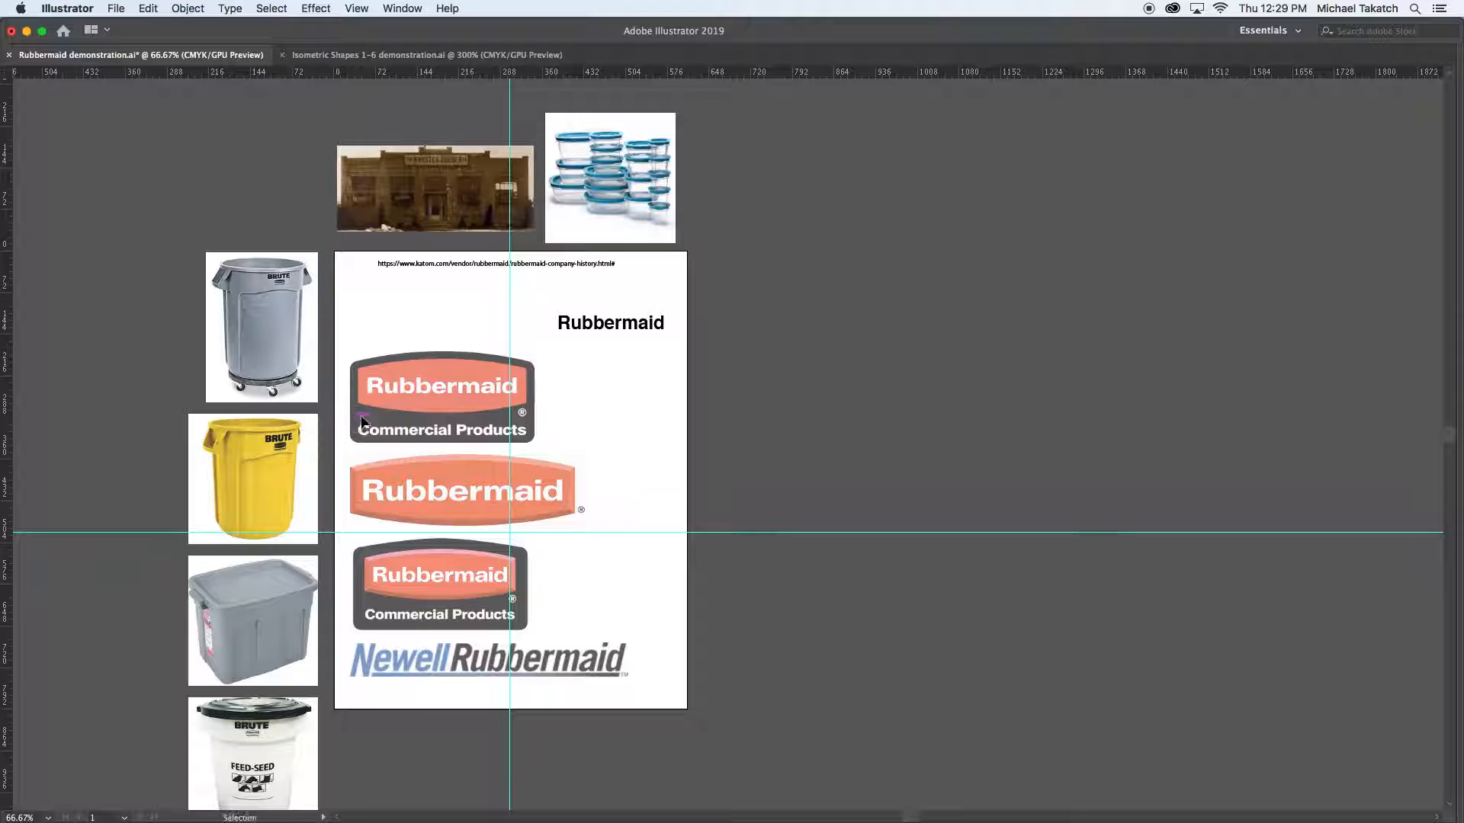
Switch to Safari to review the Rubbermaid Company History article on katom.com, highlighting its introduction, and return to Illustrator
key(super+Tab)
click(712, 404)
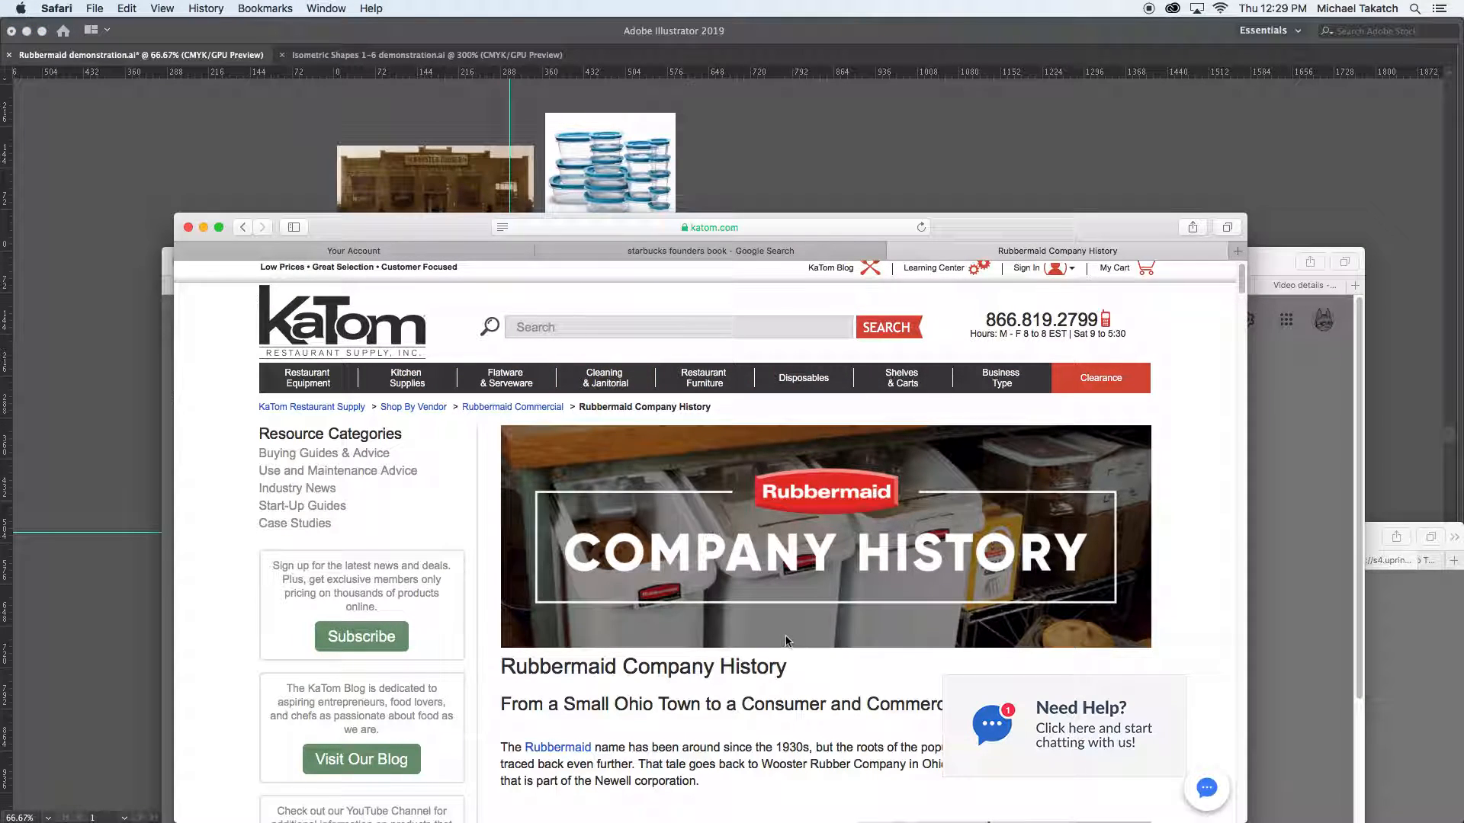
scroll(677, 669, down, 1)
drag(562, 690, 822, 756)
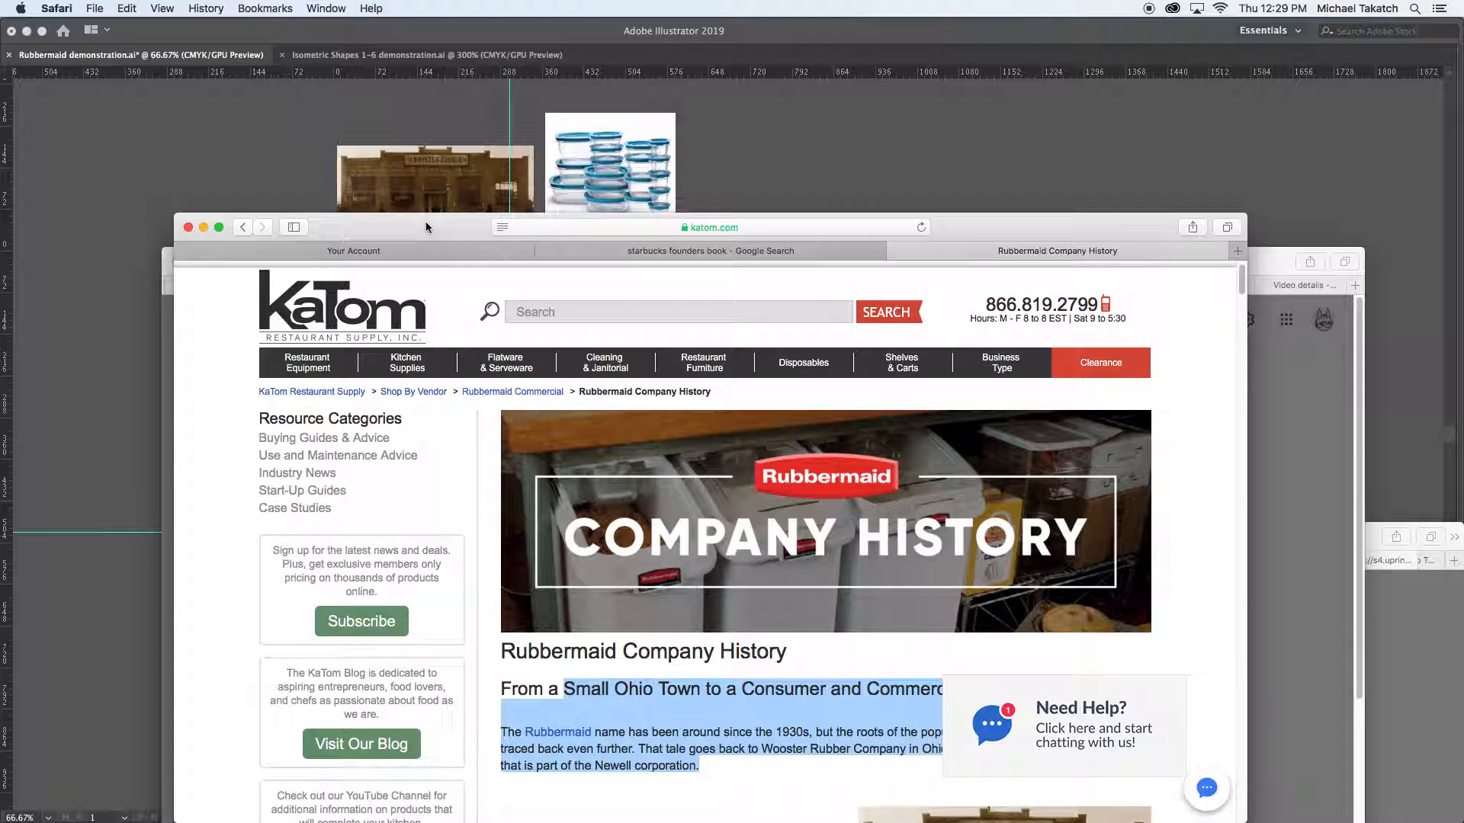
key(super+Tab)
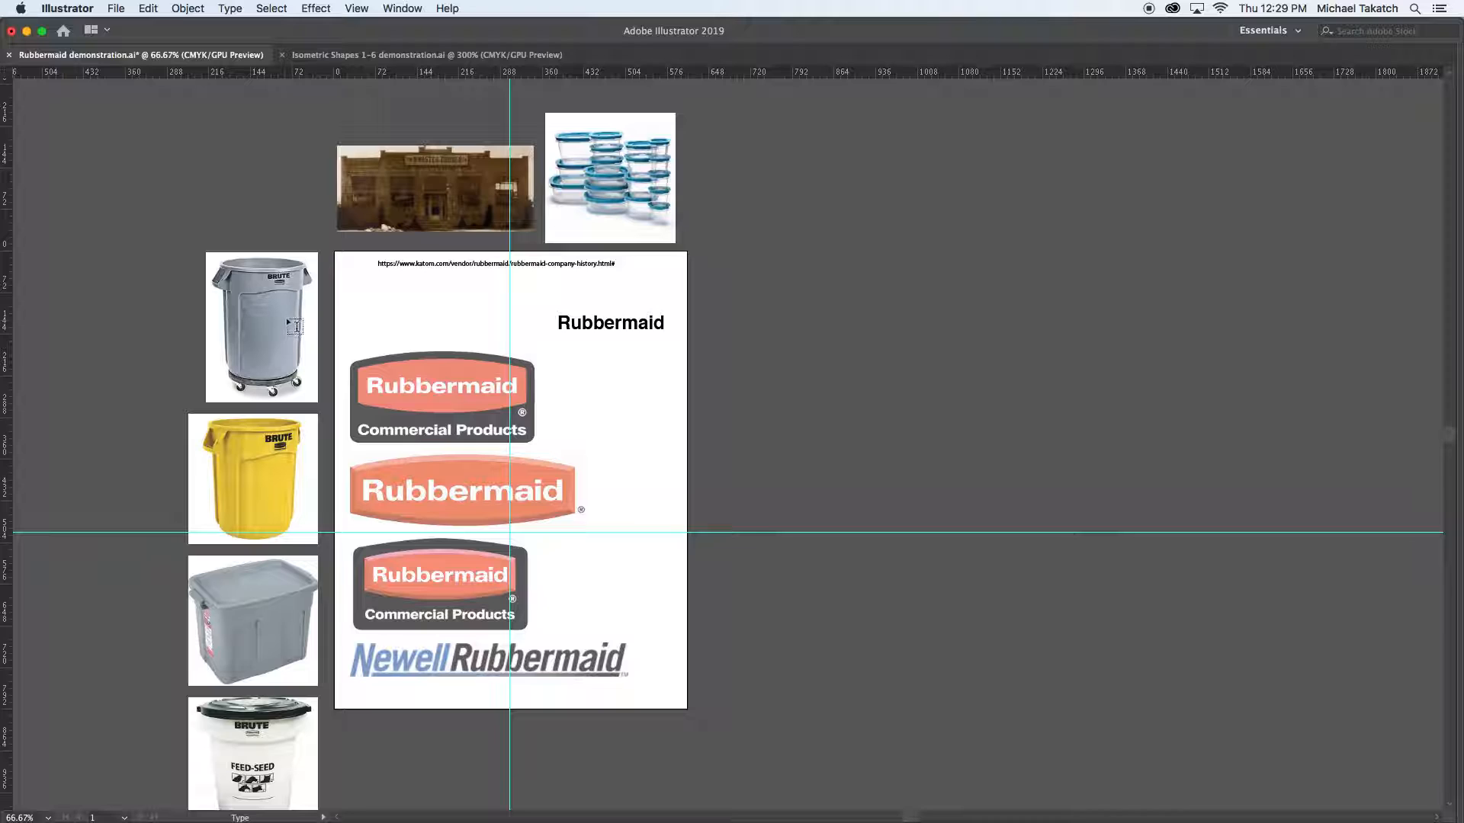
Restore the hidden panels and move the black "Rubbermaid" text onto the wordmark of the middle logo, clearing the Adobe Color Themes panel away
key(Tab)
click(63, 334)
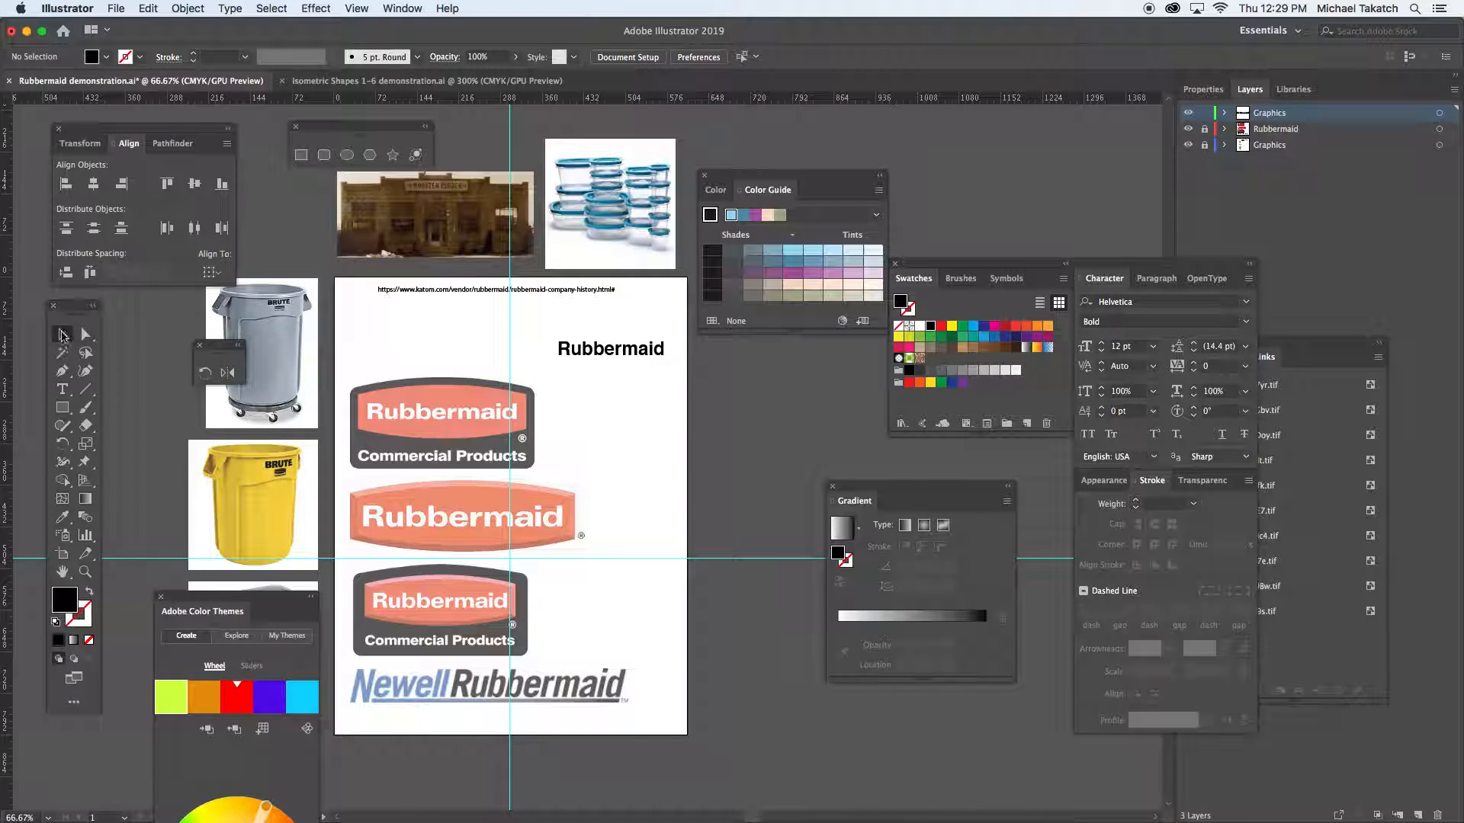
click(588, 345)
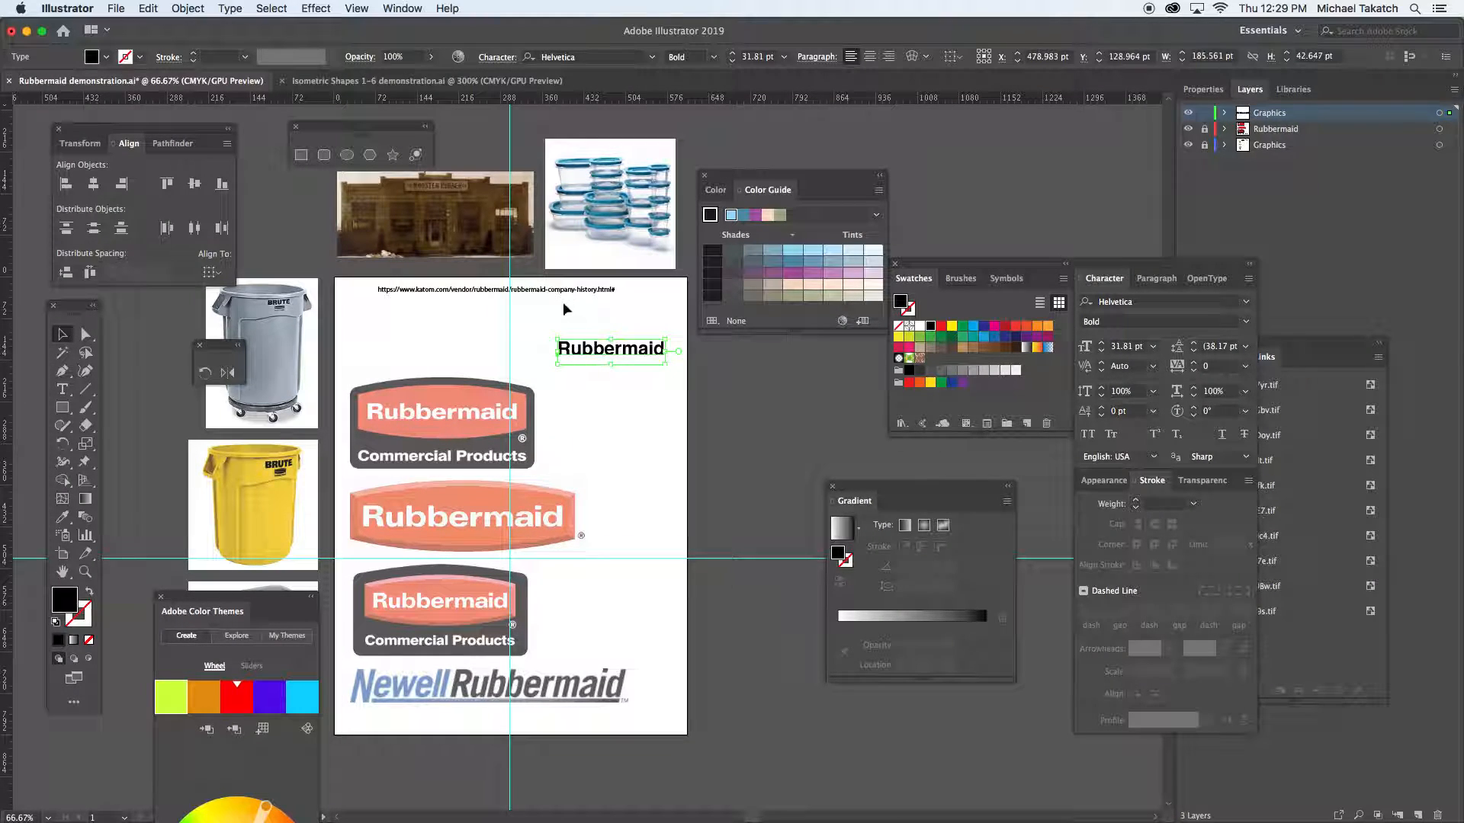
drag(577, 358, 580, 418)
key(super+equal)
key(super+equal)
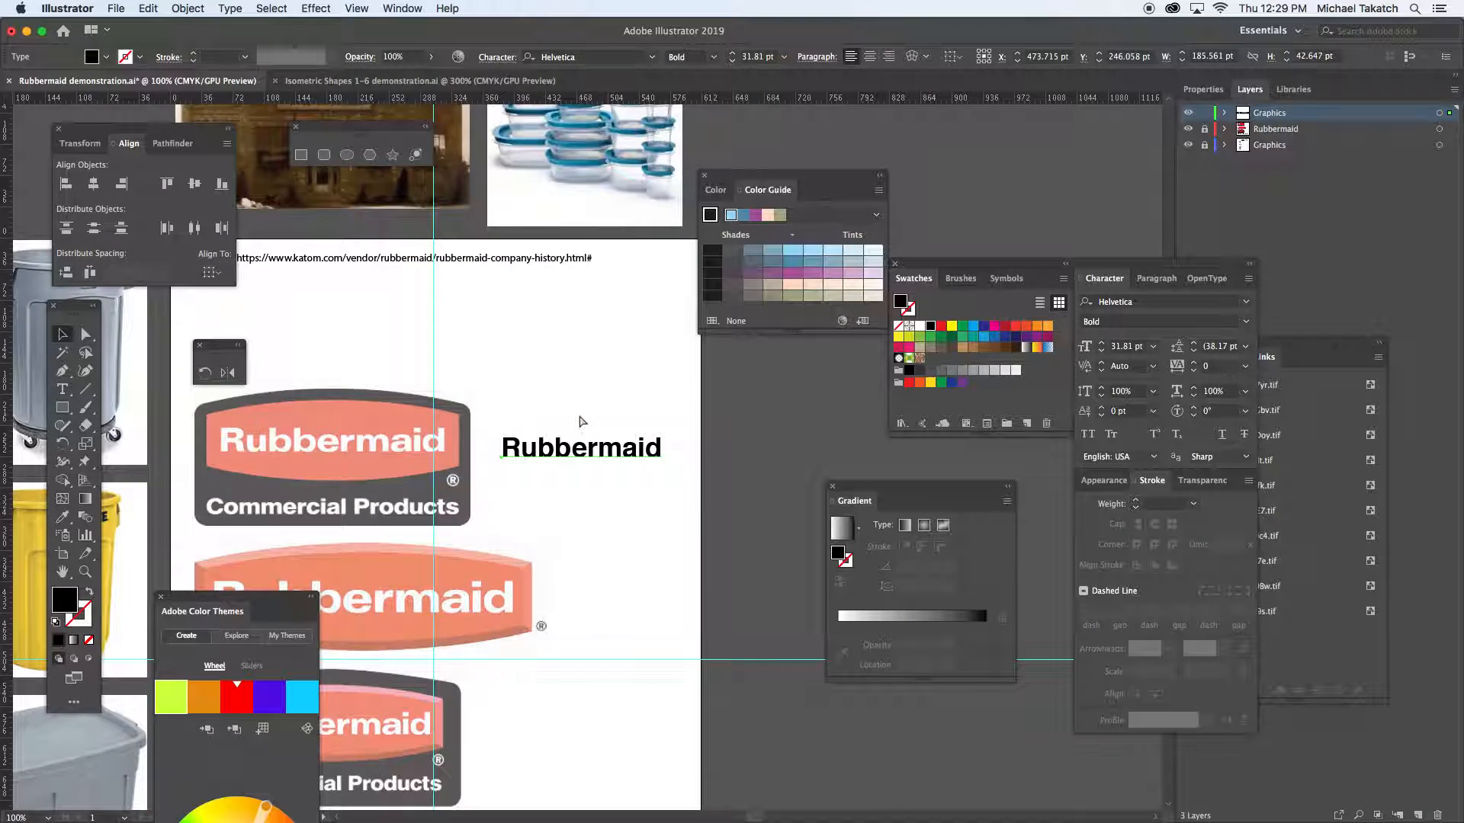
drag(442, 469, 685, 378)
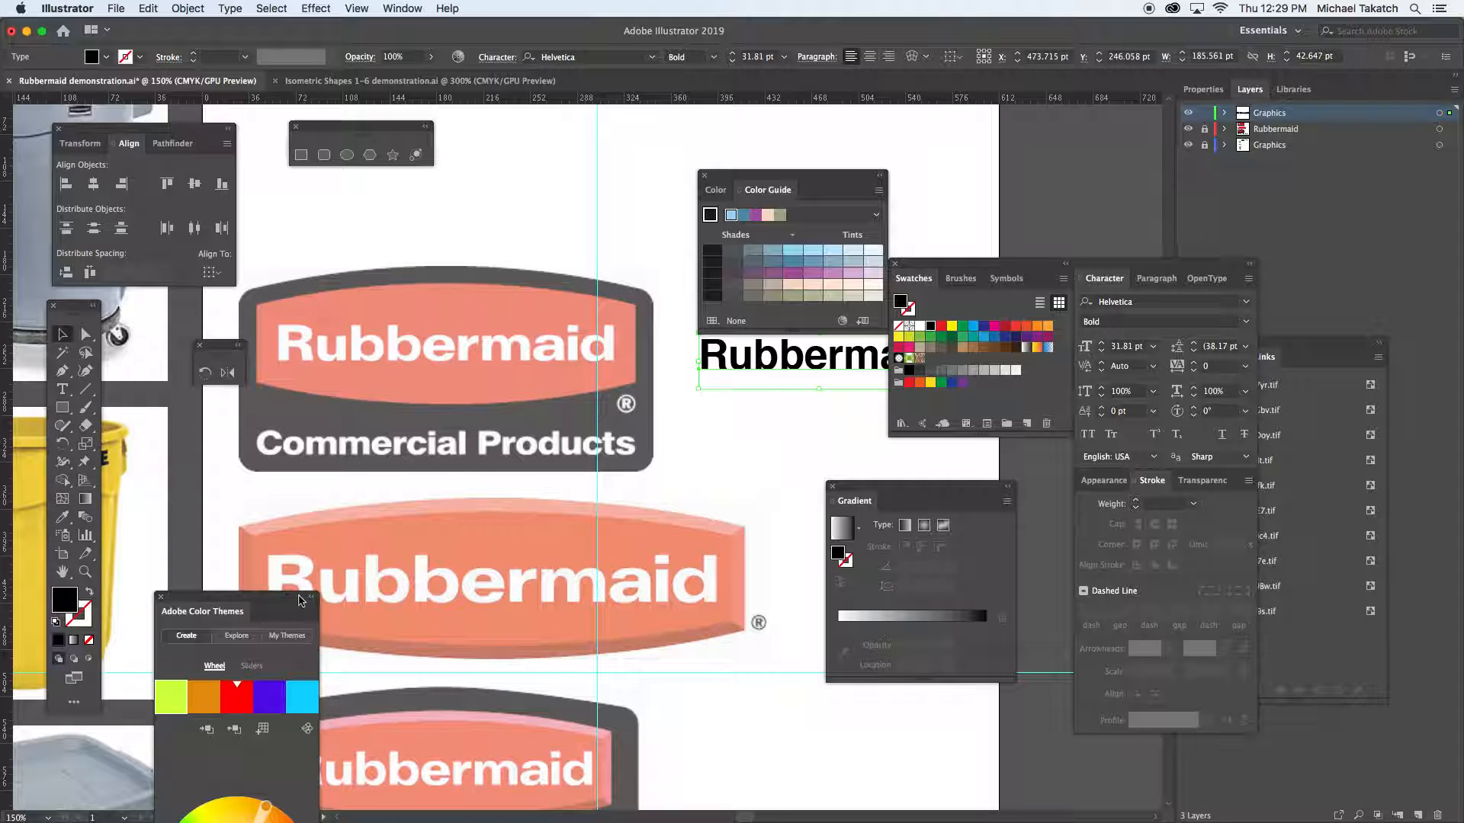
drag(300, 600, 192, 644)
drag(765, 375, 319, 550)
drag(431, 546, 431, 565)
Scale the black "Rubbermaid" text to match the middle logo's wordmark, about 350 pt wide at 48.13 pt type and 124.57% horizontal scale
key(super+equal)
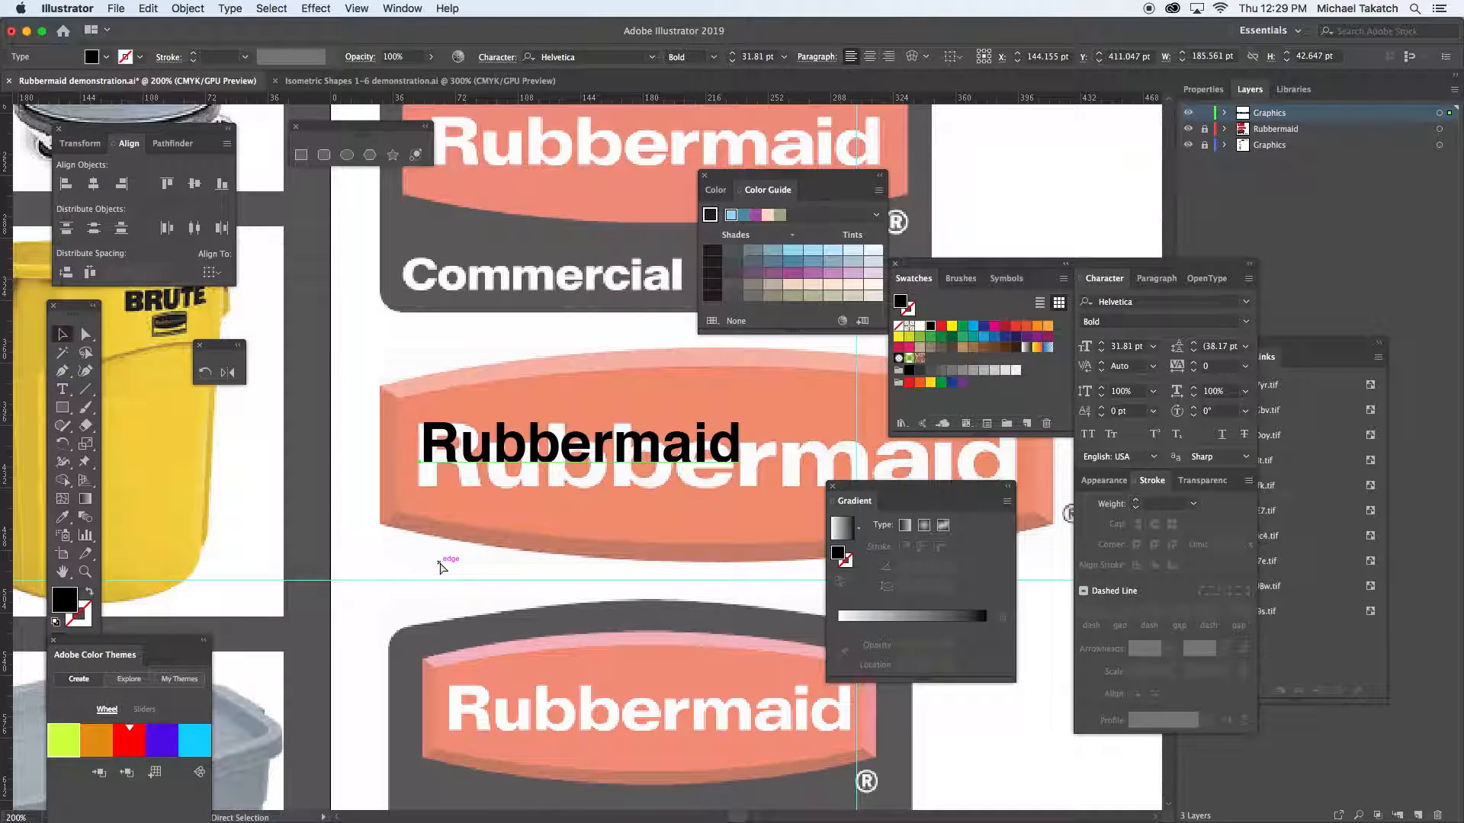
scroll(513, 513, right, 6)
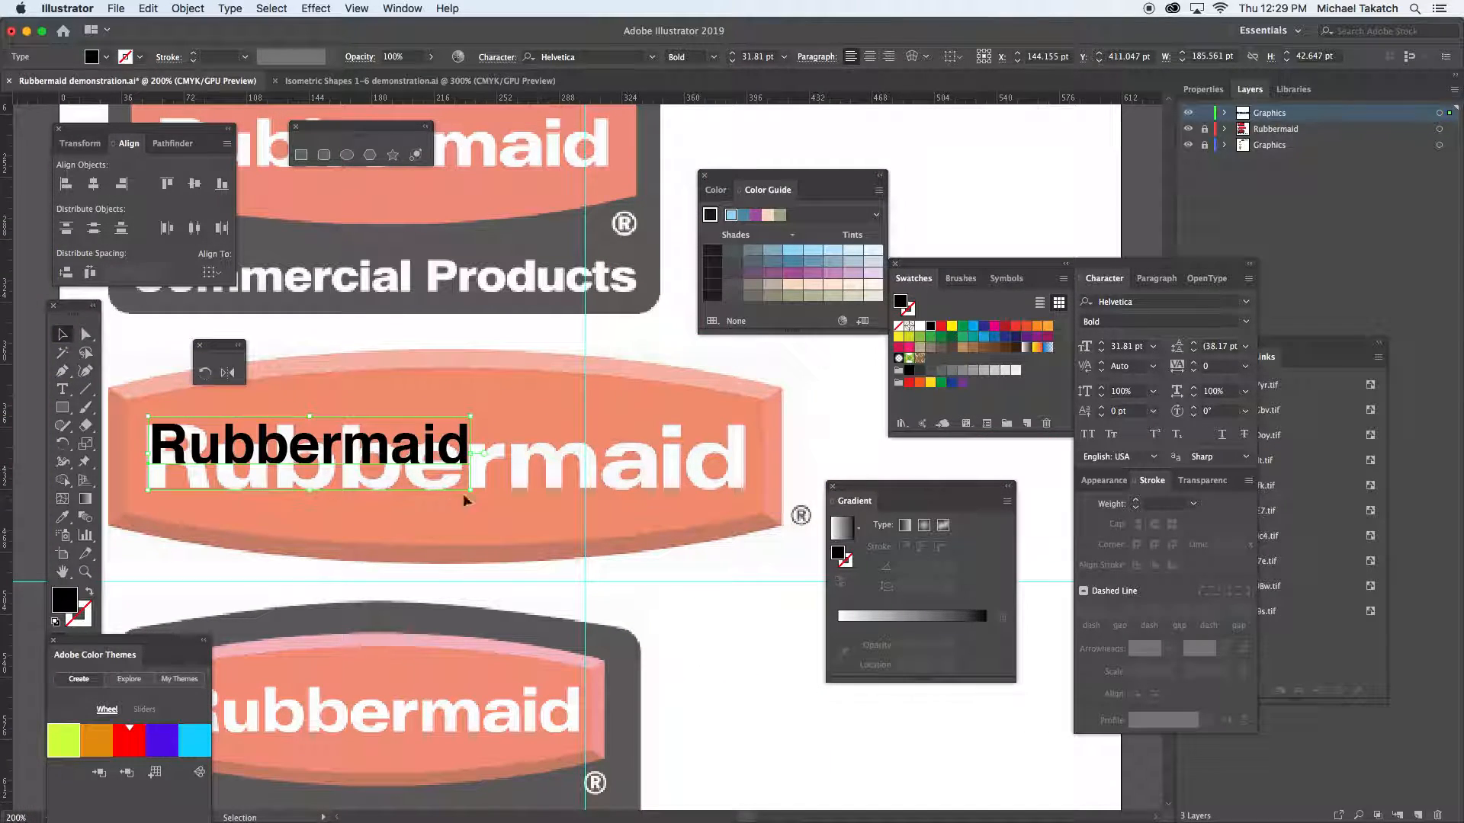
drag(471, 491, 754, 529)
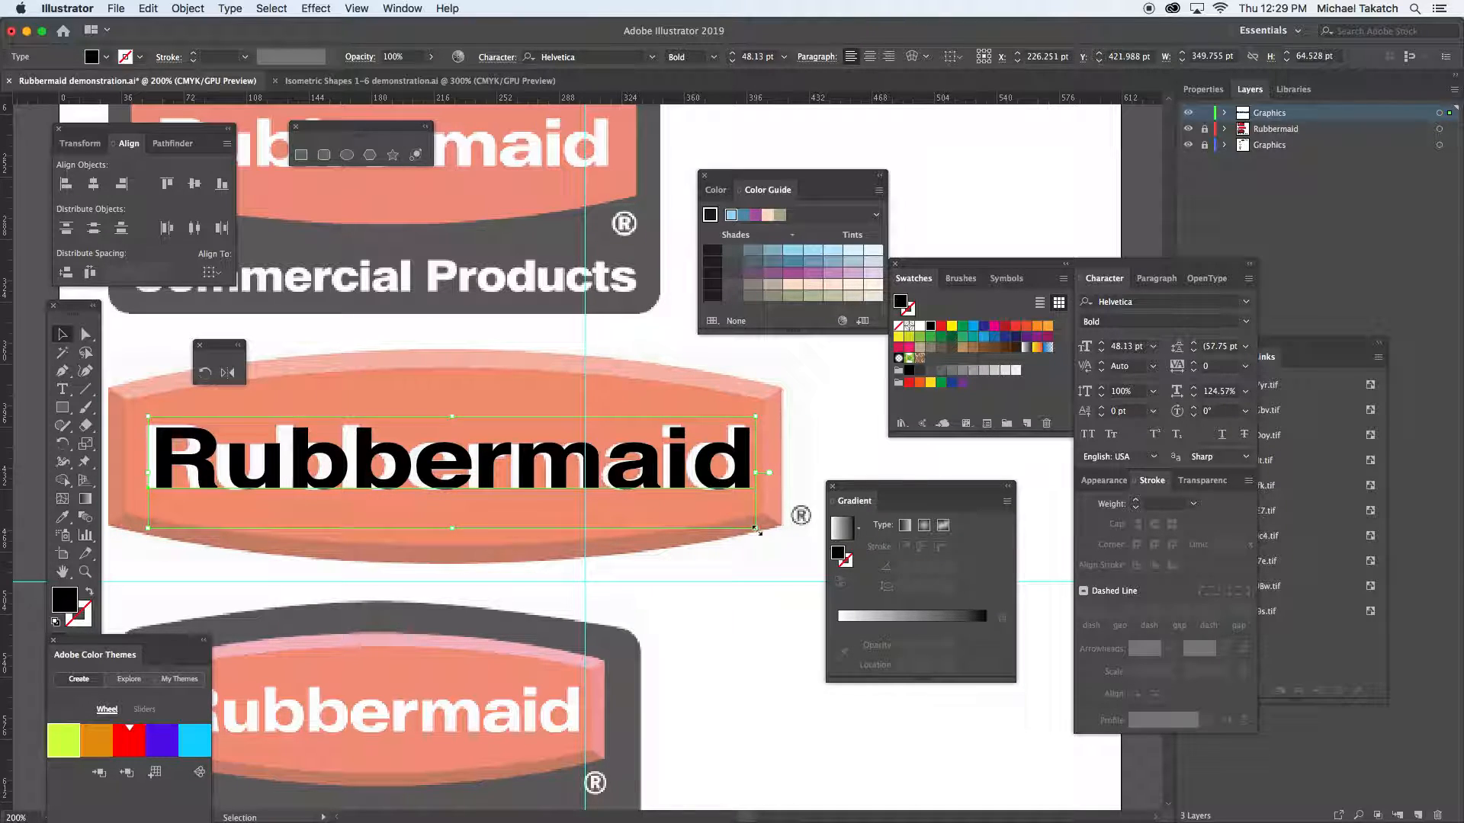
Nudge the black "Rubbermaid" text a net 6 pt left to fit the white lettering underneath, and deselect it
key(Left)
key(Left)
key(Left)
key(Left)
key(Left)
key(Left)
key(Left)
key(Left)
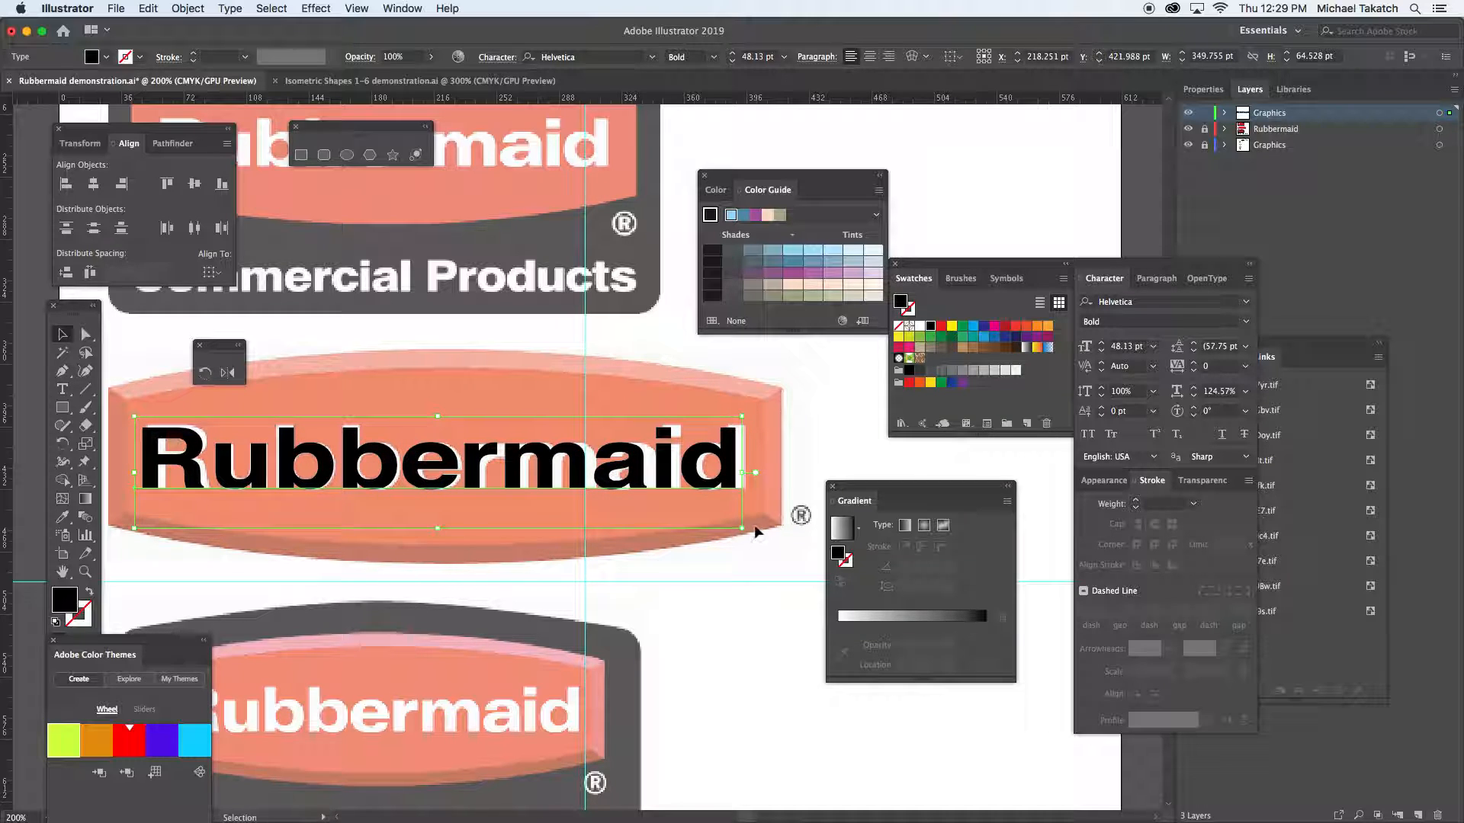
key(Right)
key(Right)
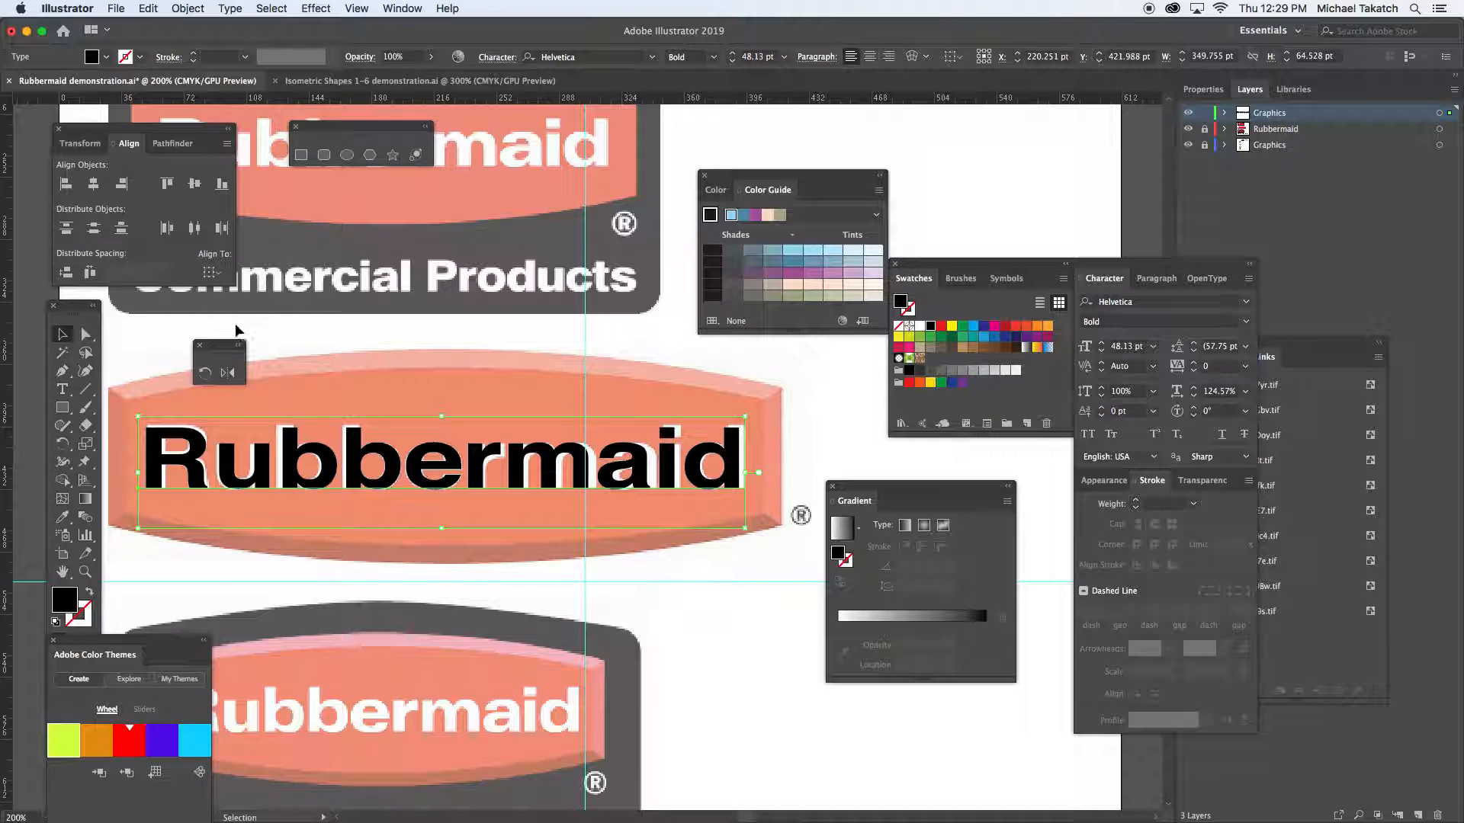
click(61, 334)
click(317, 334)
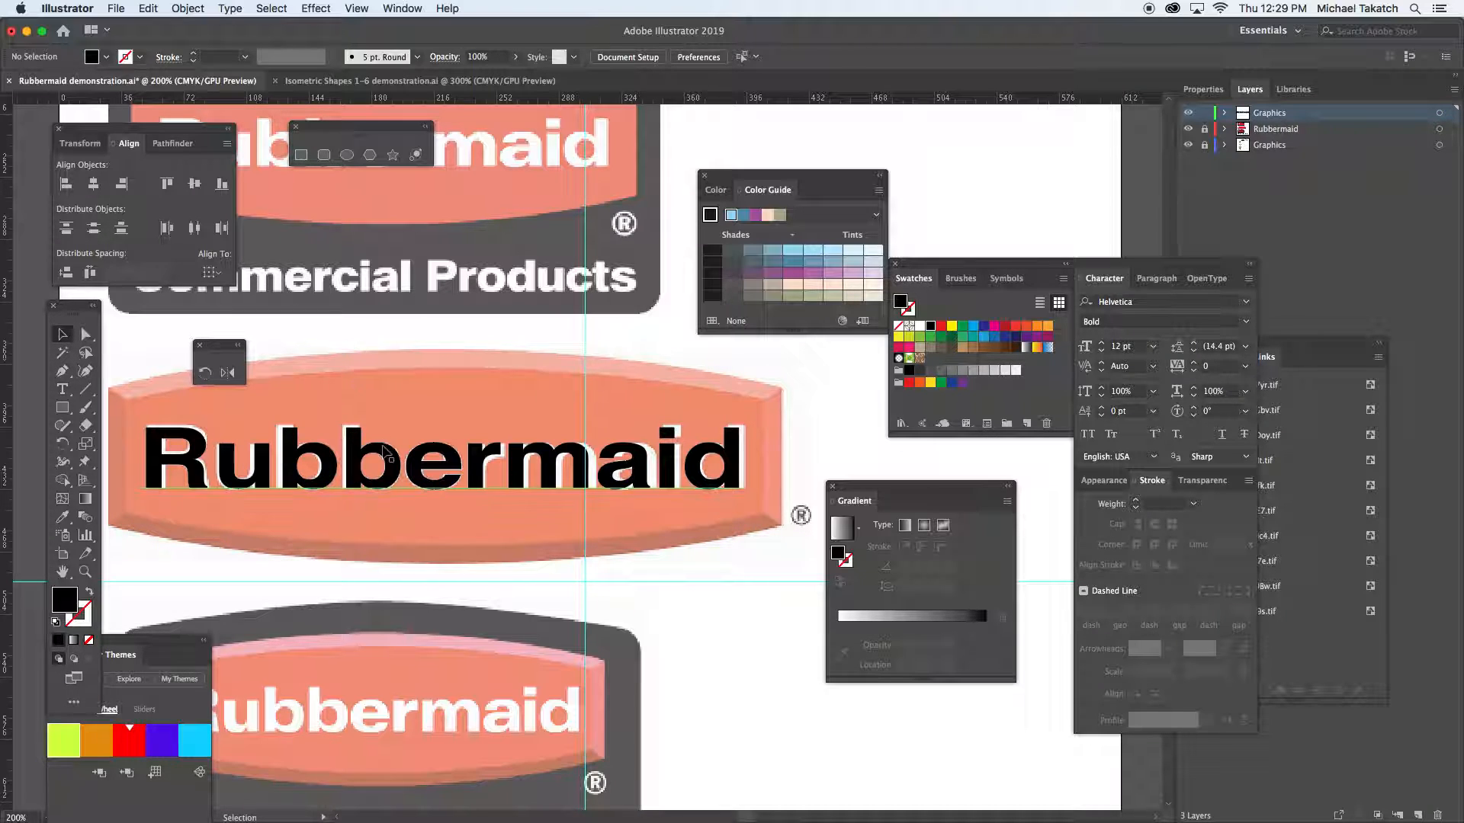
Add a separate "®" text object just above the middle logo's registered mark, moving the Gradient panel out of the way
key(t)
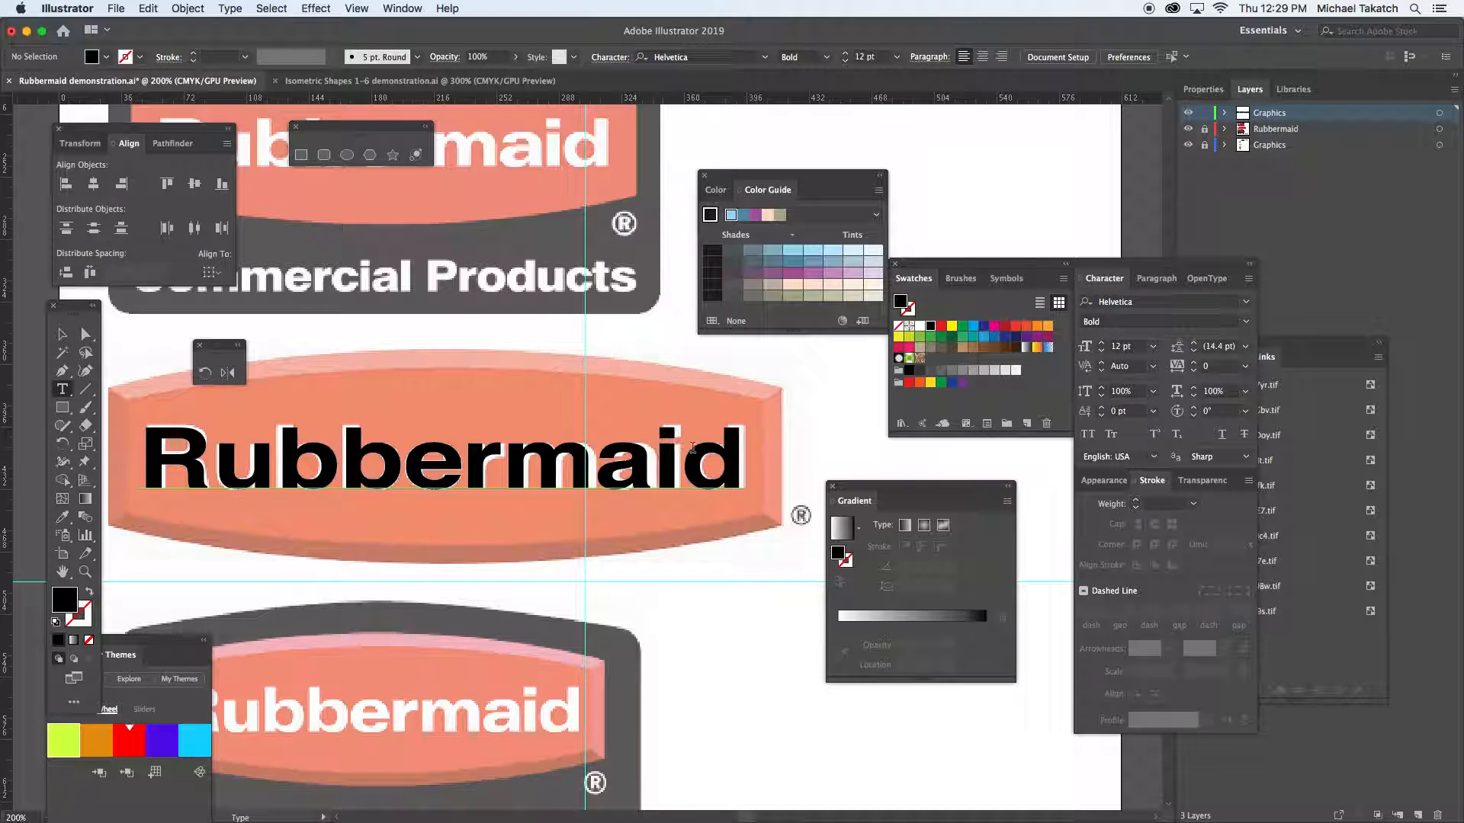
drag(846, 486, 927, 526)
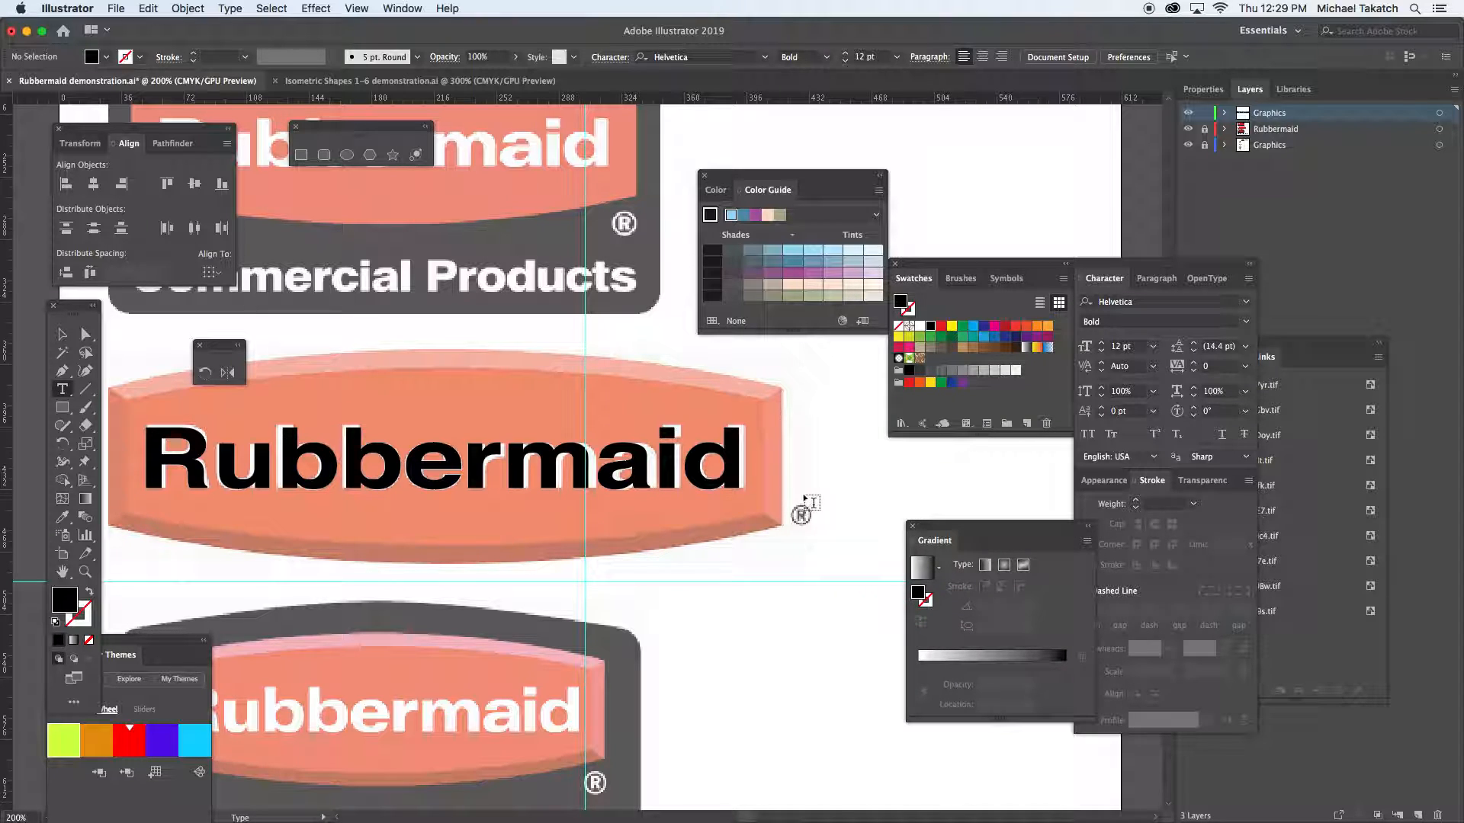
click(806, 495)
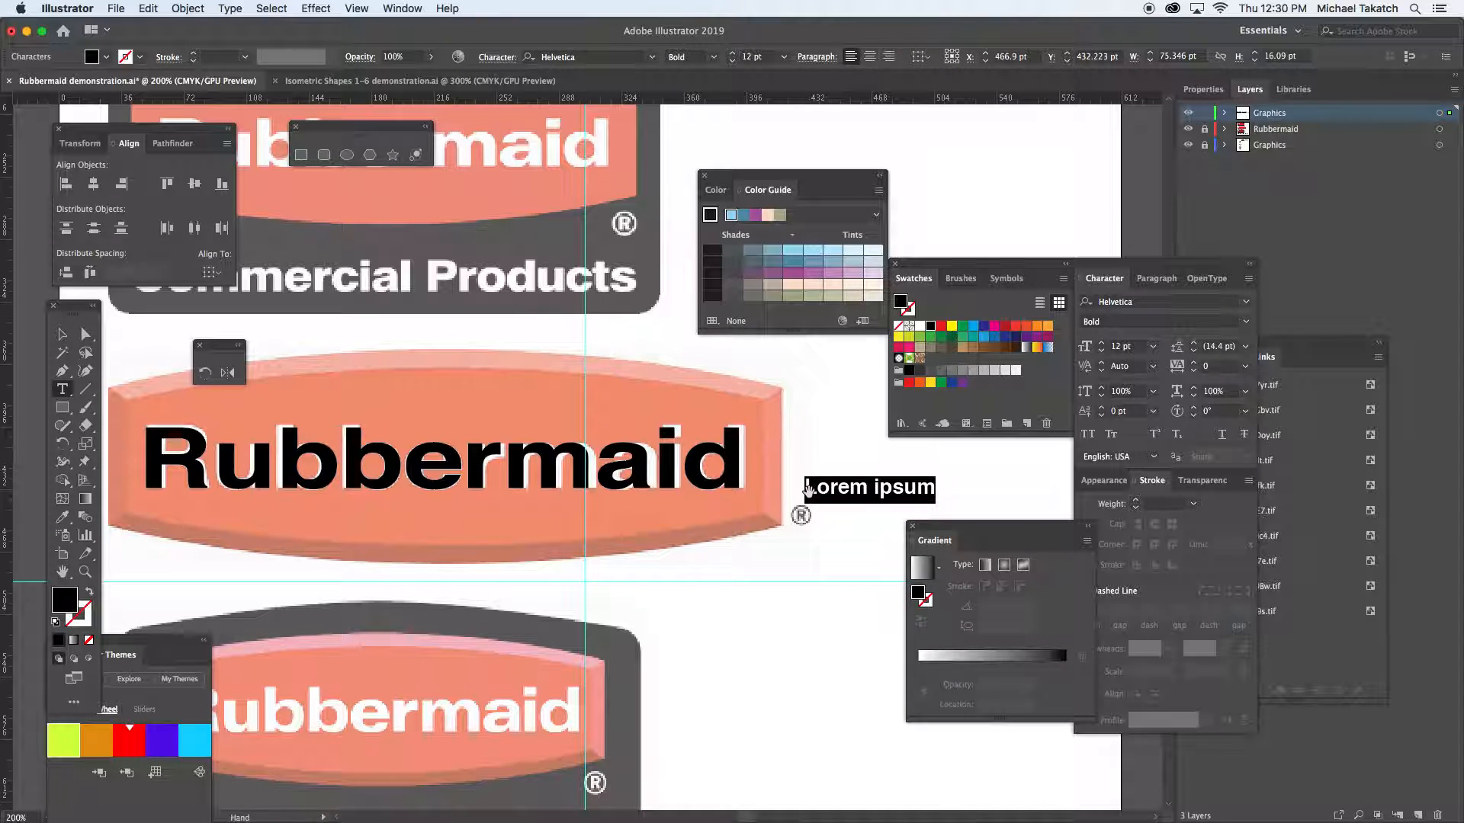
text(®)
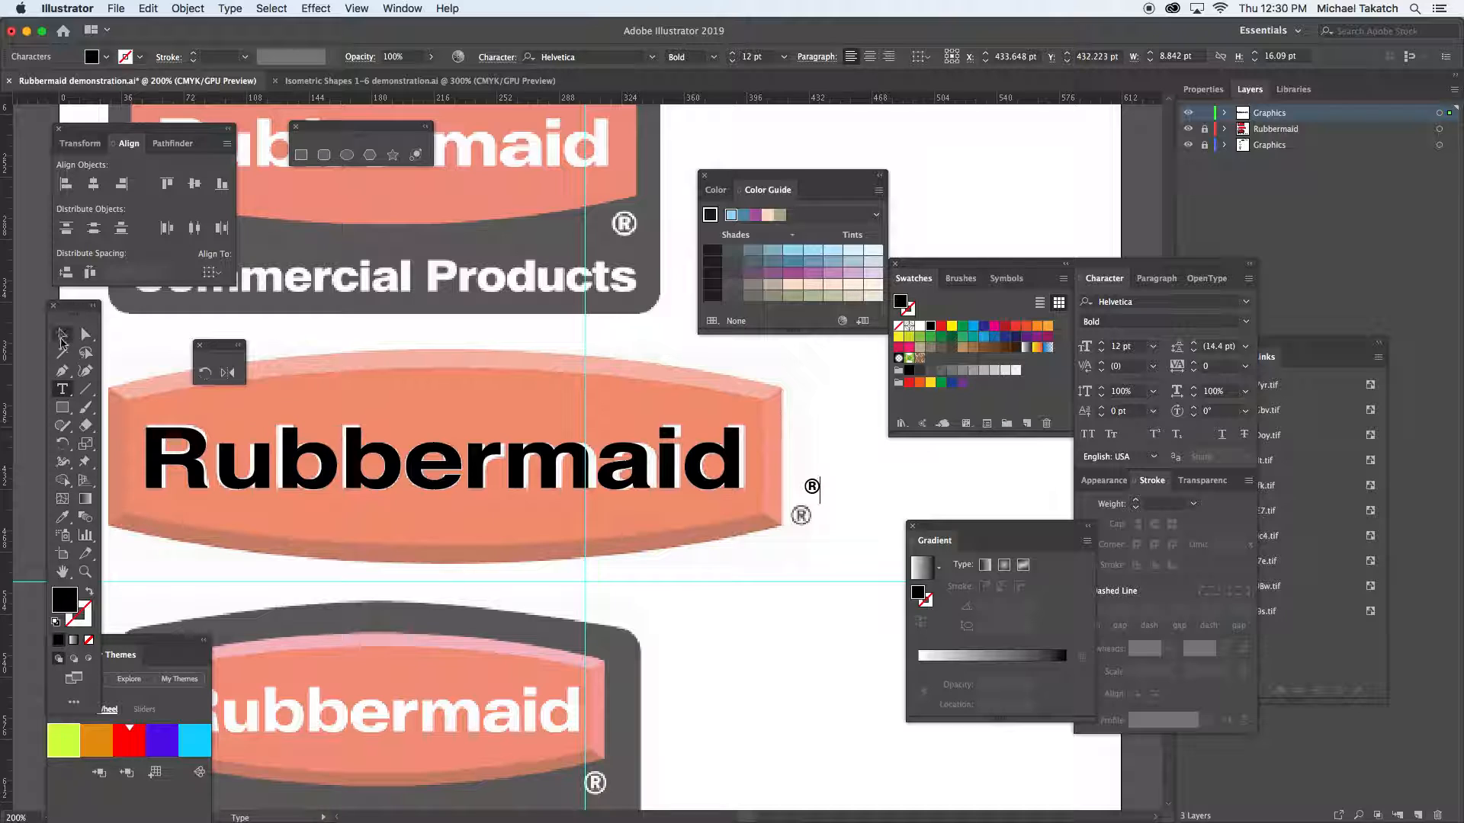
click(63, 334)
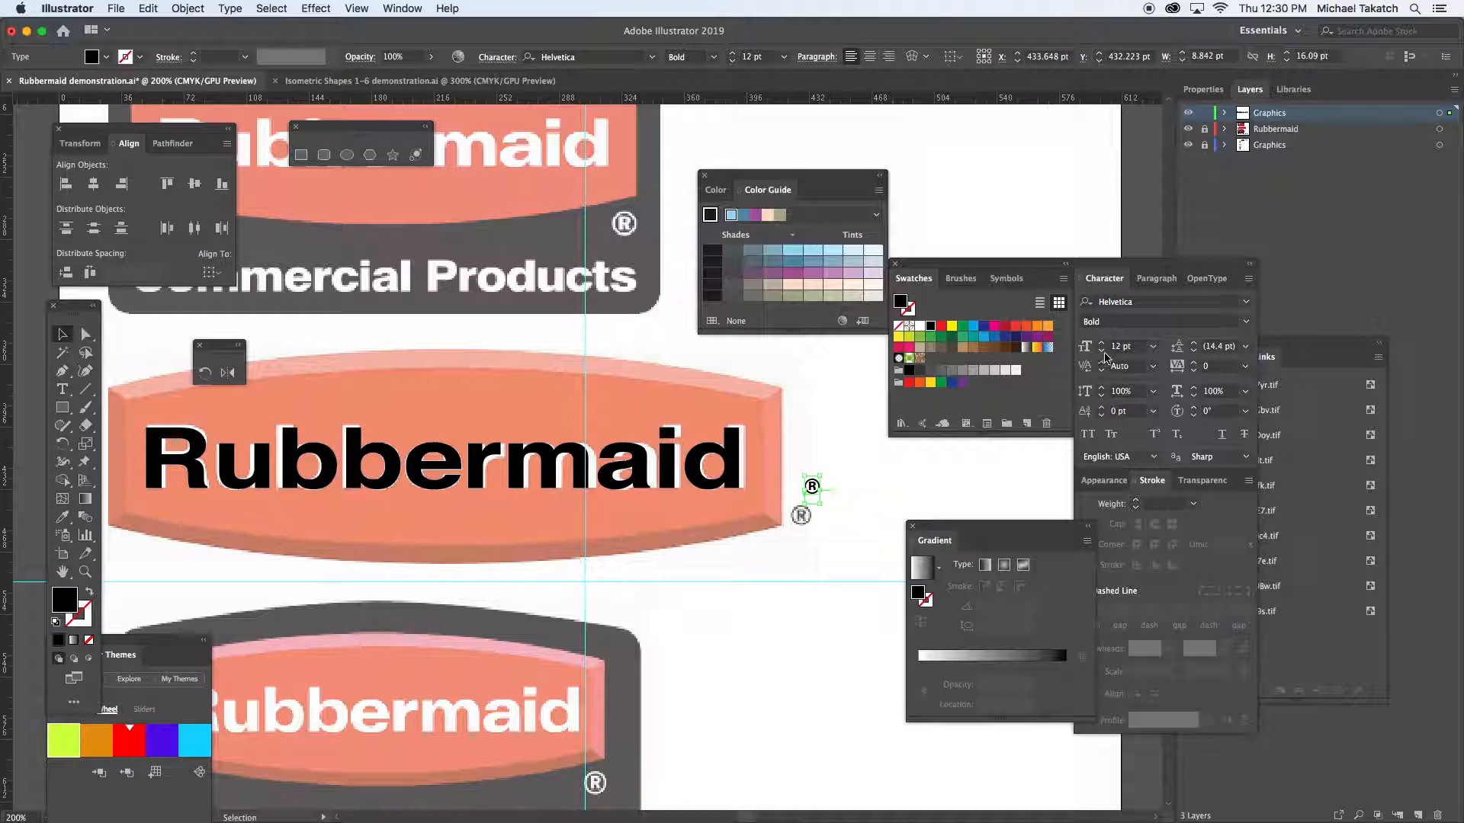
Enlarge the new "®" text to 19 pt and place it over the middle logo's registered mark
click(1102, 343)
click(1102, 343)
click(1101, 343)
click(1101, 343)
click(1102, 343)
click(1101, 344)
click(1101, 343)
click(816, 439)
drag(815, 482, 805, 516)
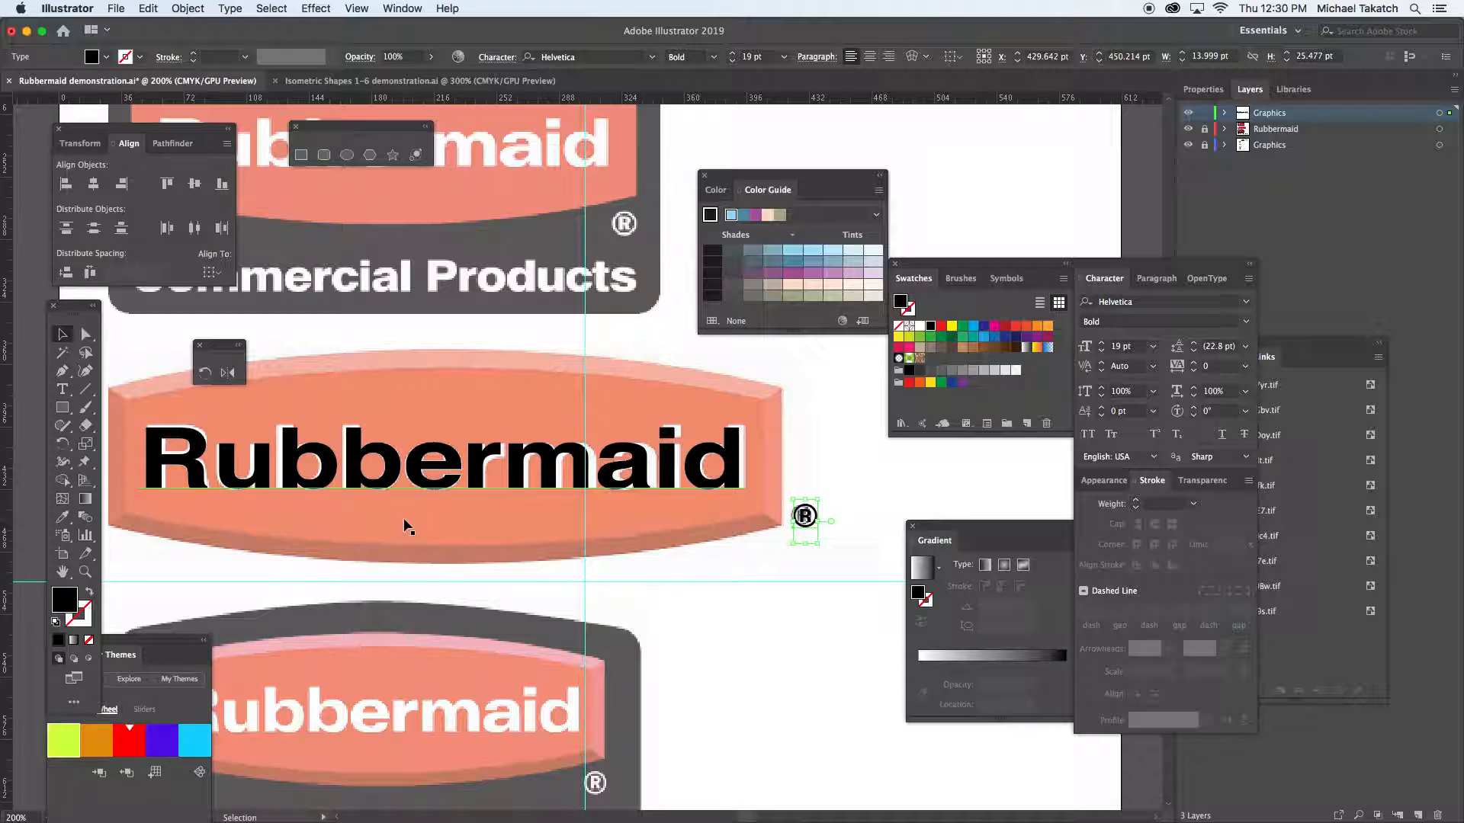
Draw an ellipse about 481 × 107 pt over the middle logo, following its curved outline
key(super+minus)
key(super+minus)
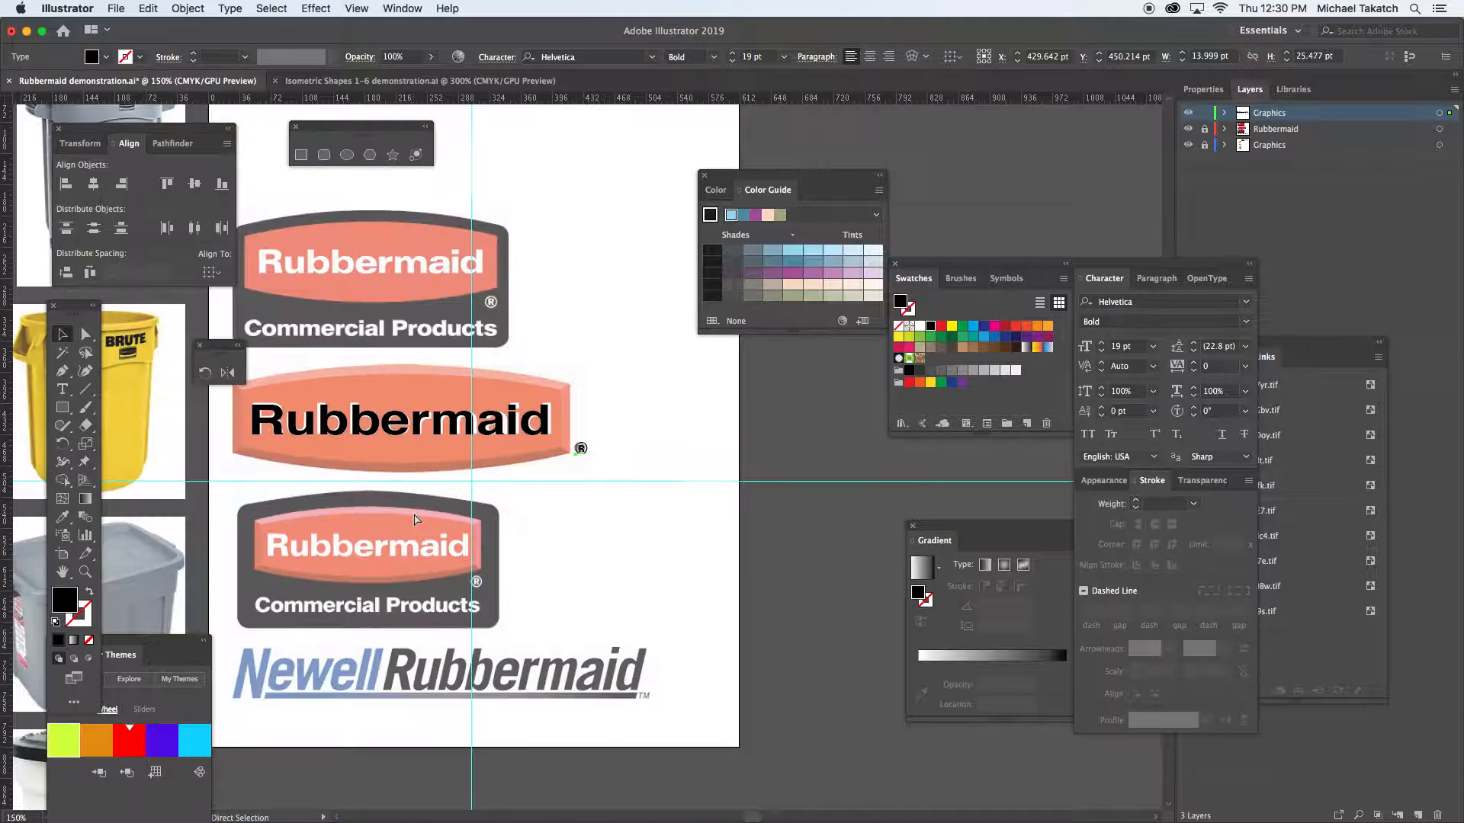
drag(241, 434, 361, 466)
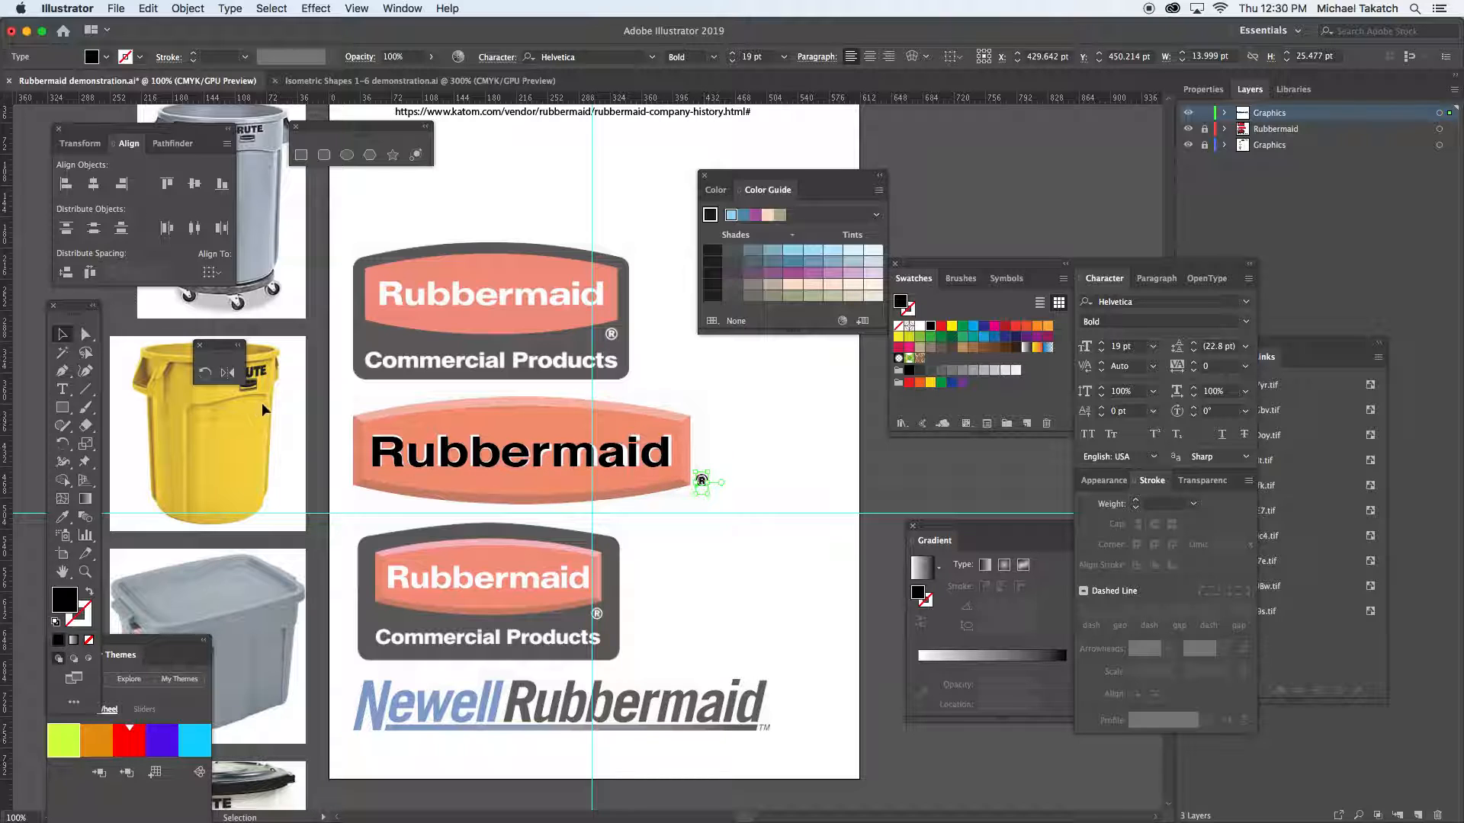
click(64, 410)
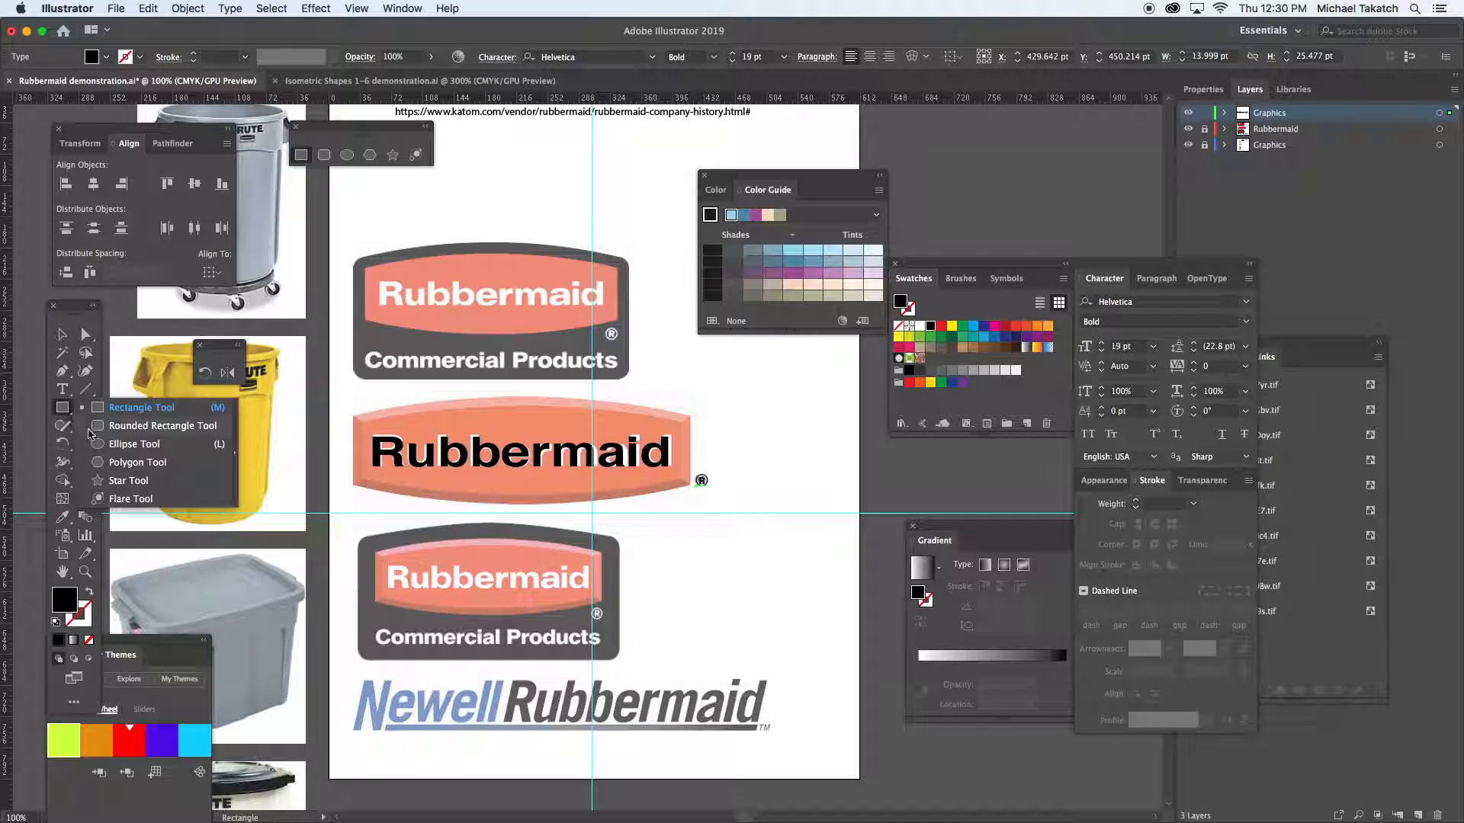
click(134, 443)
drag(309, 433, 735, 496)
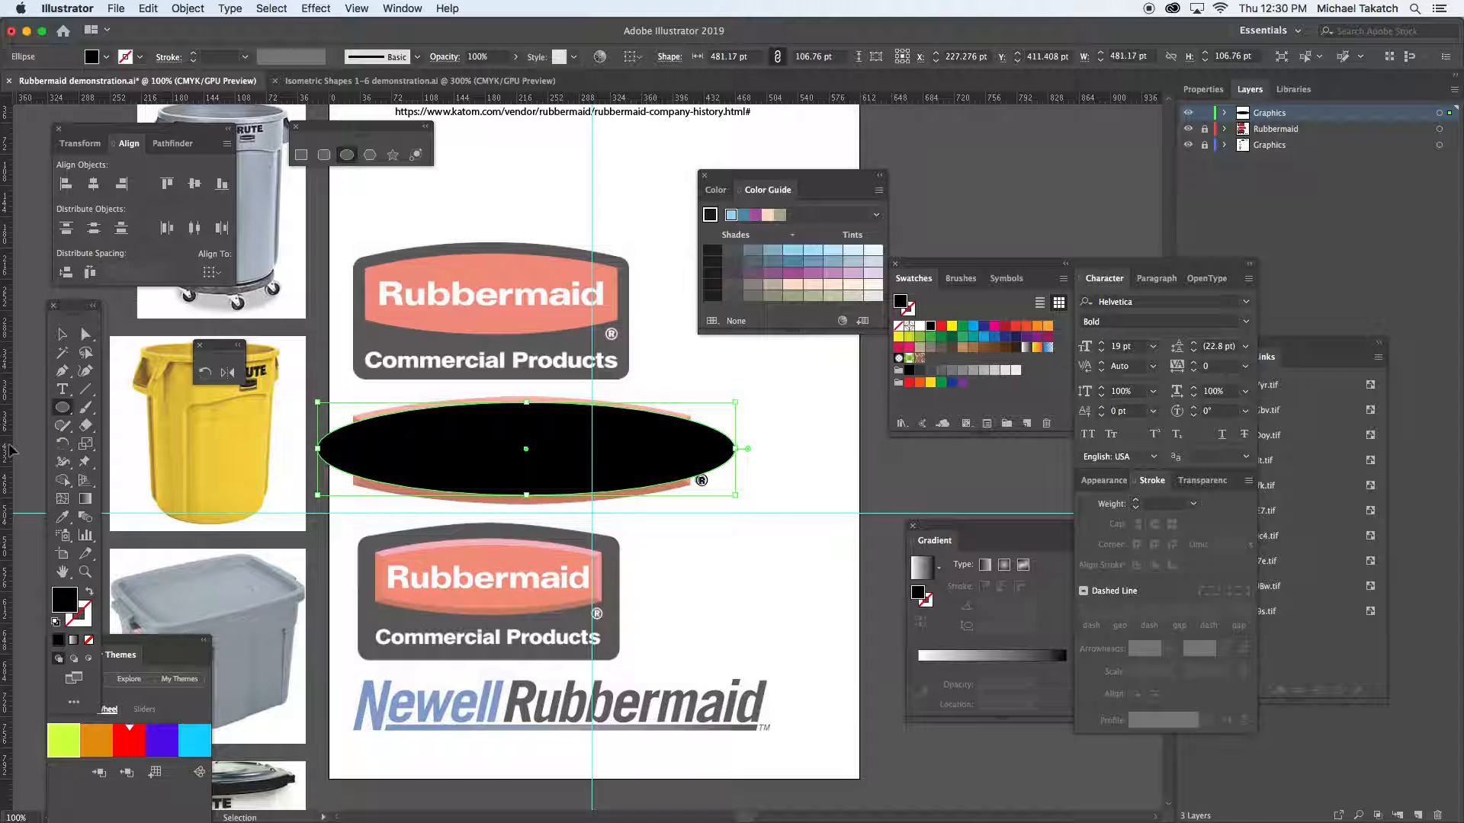
Place a vertical and a horizontal guide through the ellipse's centre and swap the ellipse's fill and stroke
drag(275, 478, 526, 475)
drag(504, 101, 516, 448)
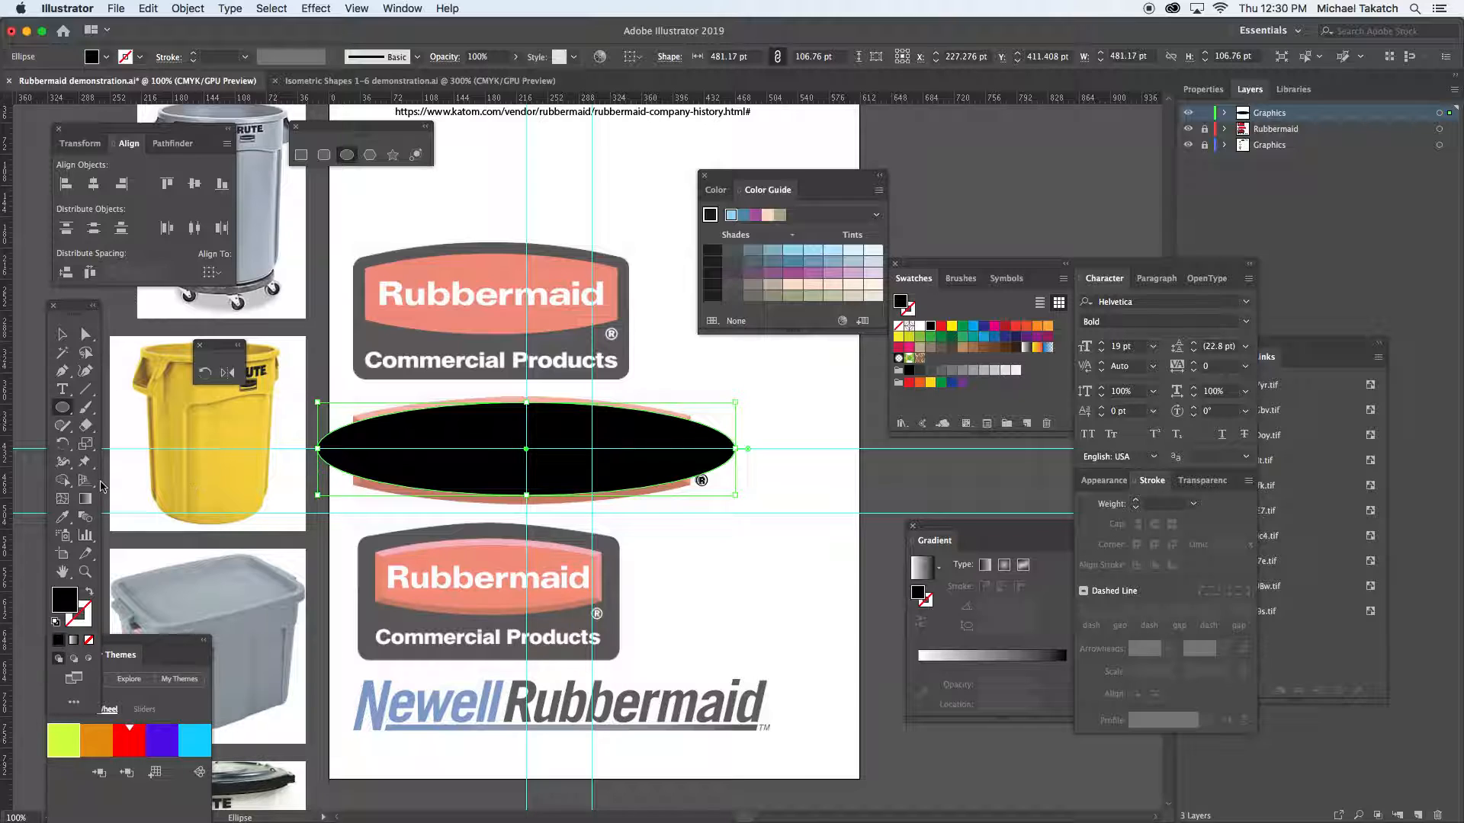
key(shift+x)
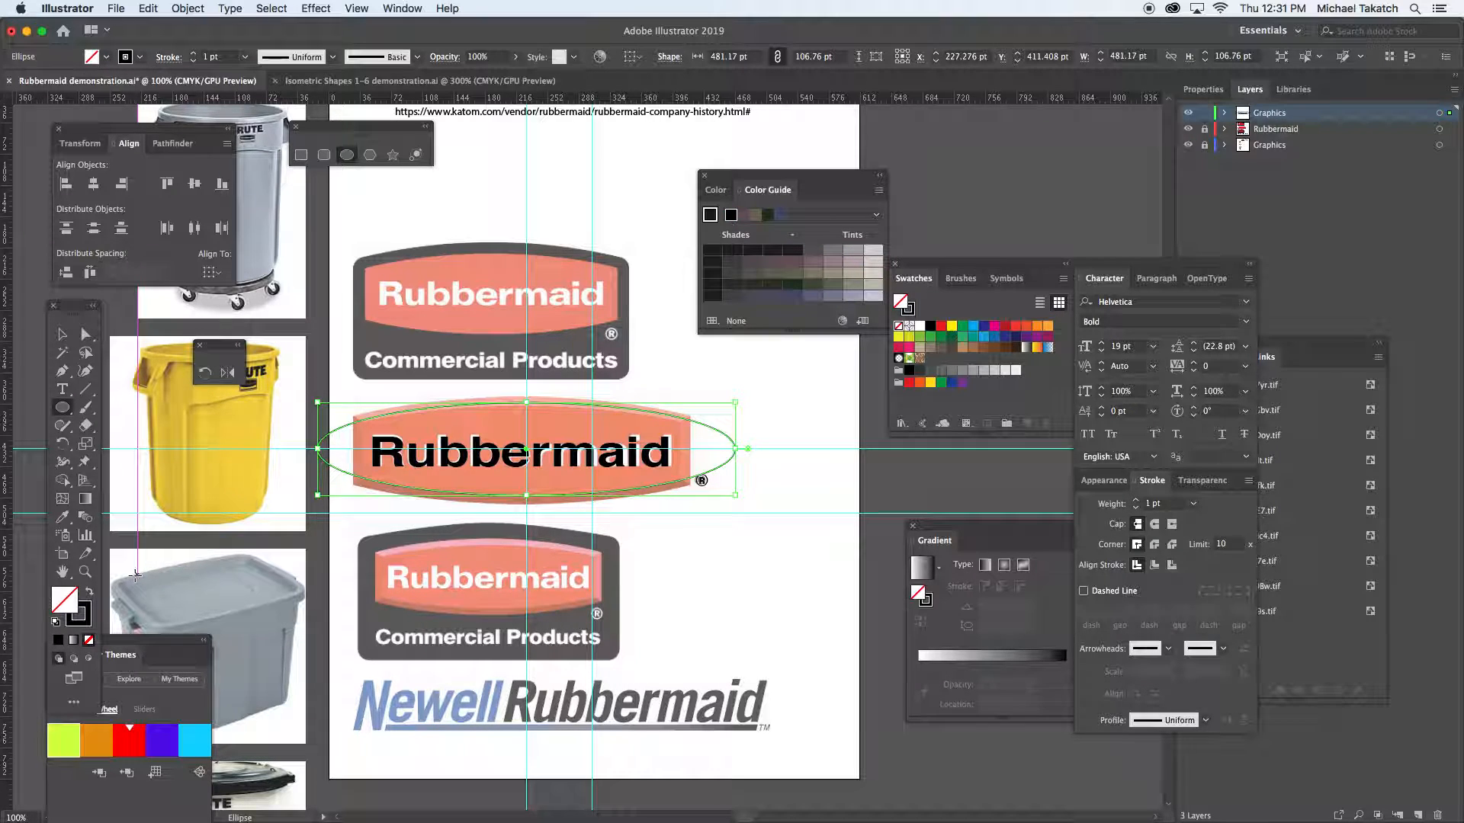
Draw a rectangle about 378 × 241 pt outward from the vertical centre guide, covering the middle logo
click(65, 408)
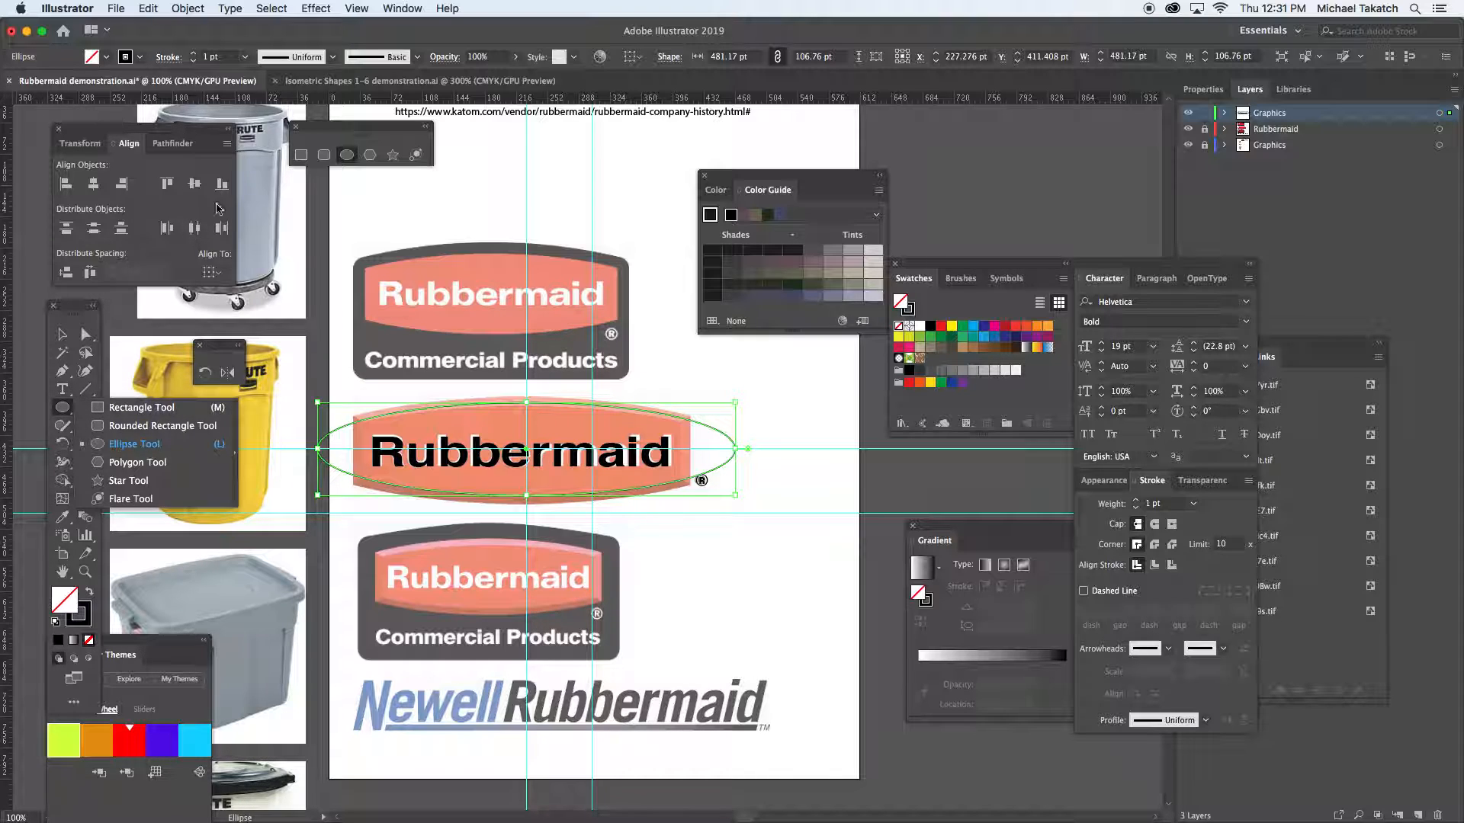
click(301, 155)
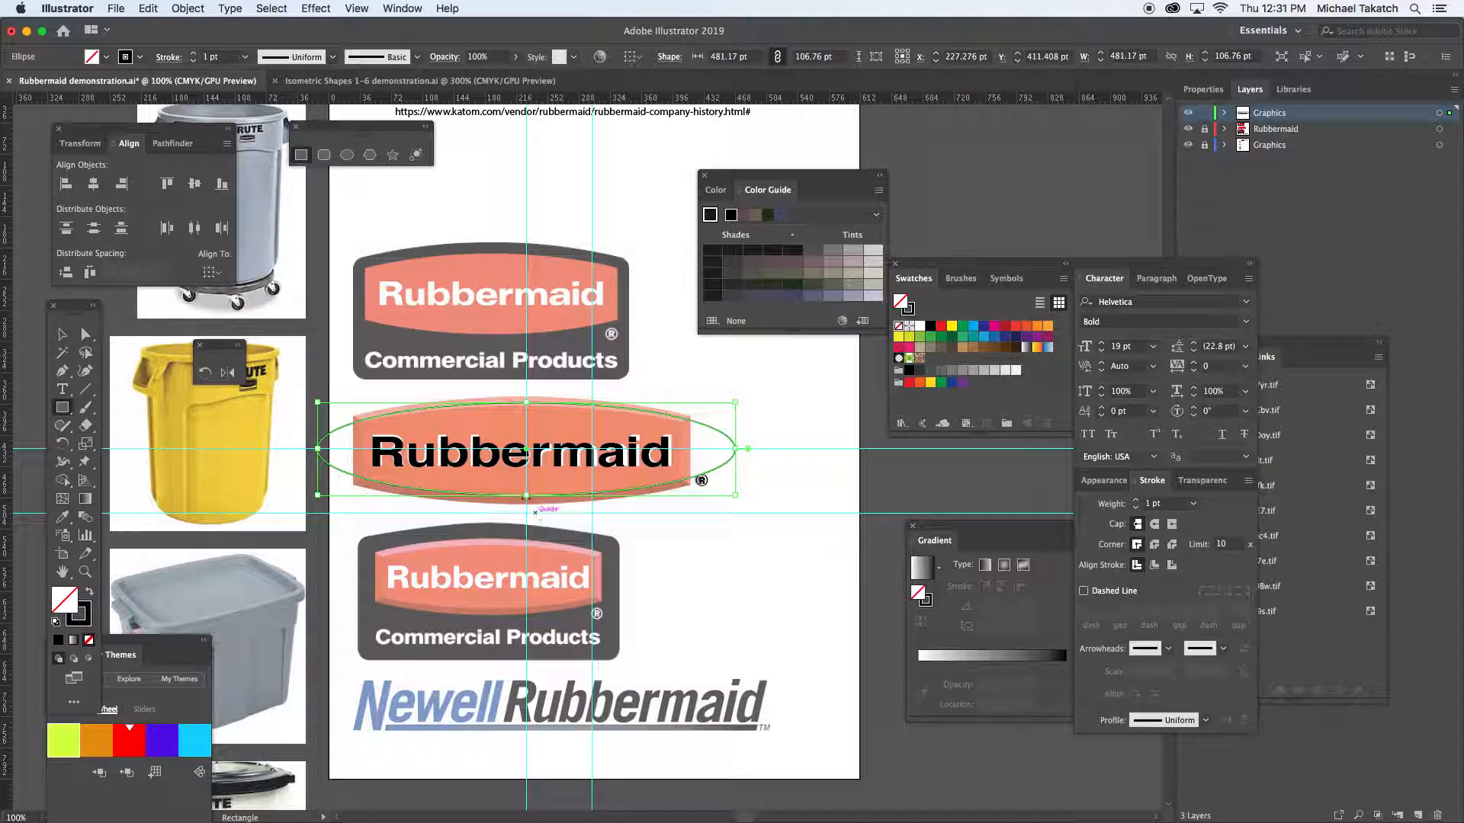
drag(526, 461, 690, 568)
key(v)
Fill the rectangle with yellow and the ellipse with teal
click(950, 330)
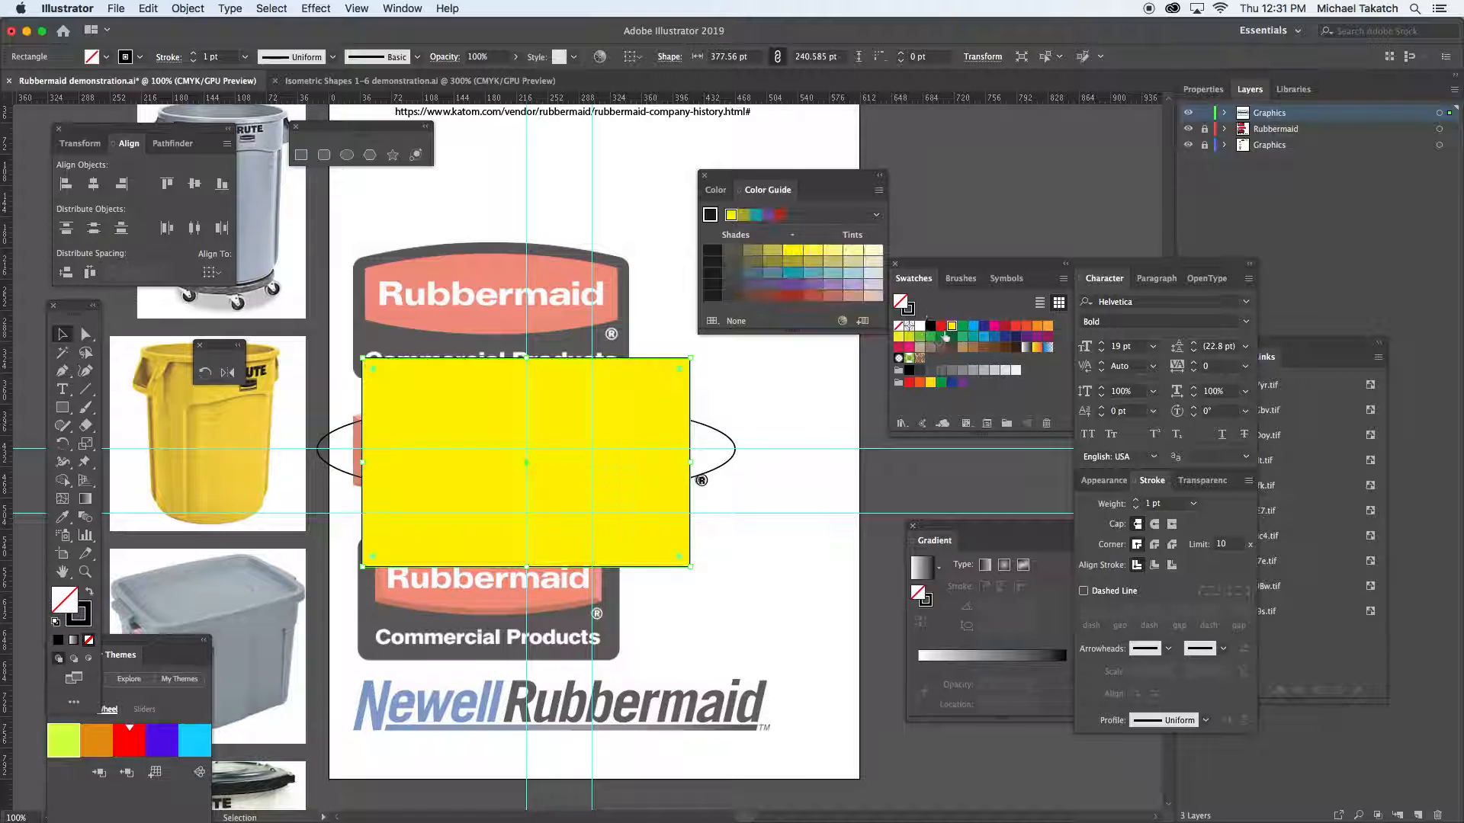
click(736, 447)
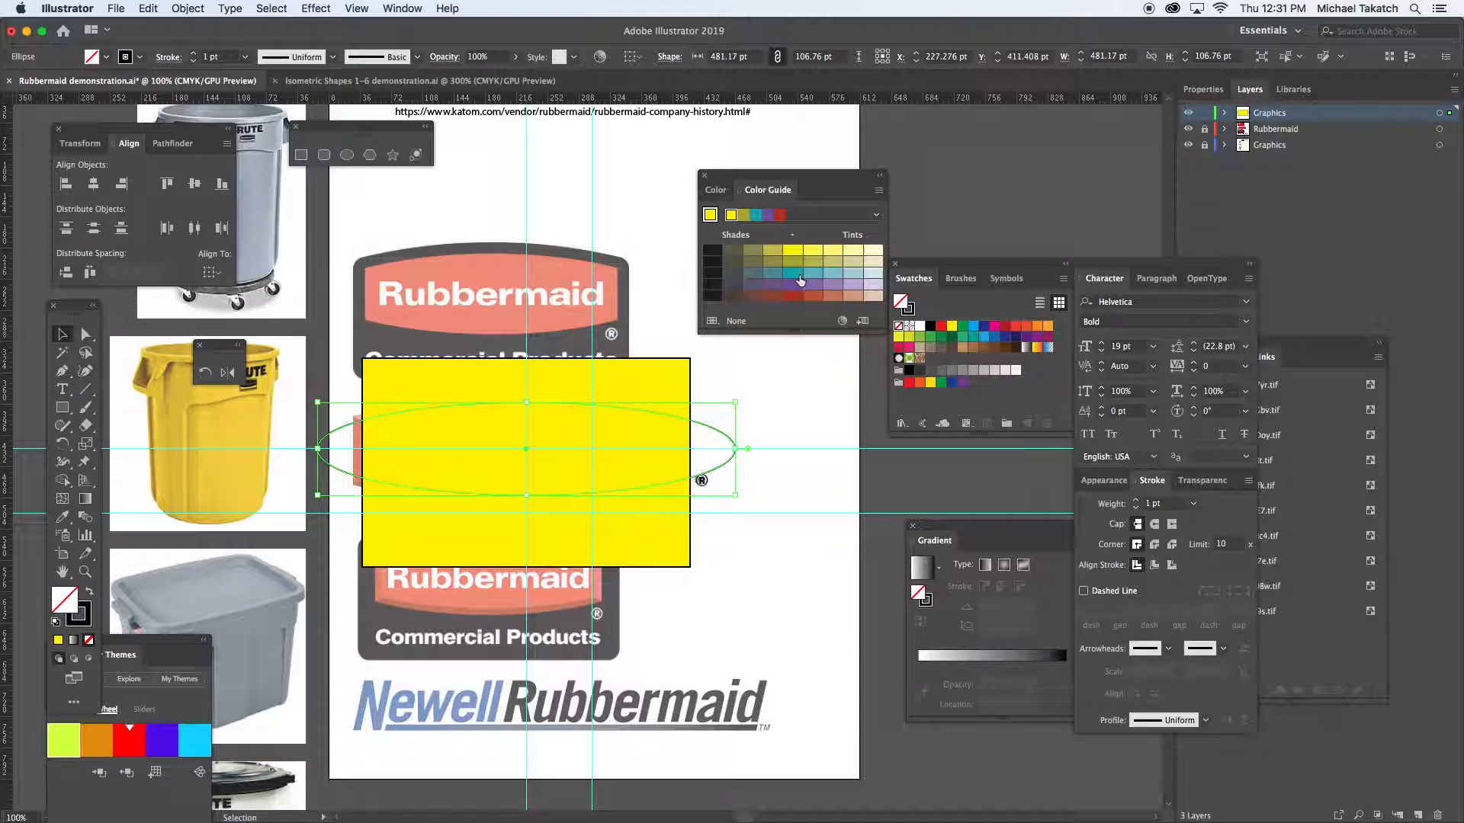
click(795, 273)
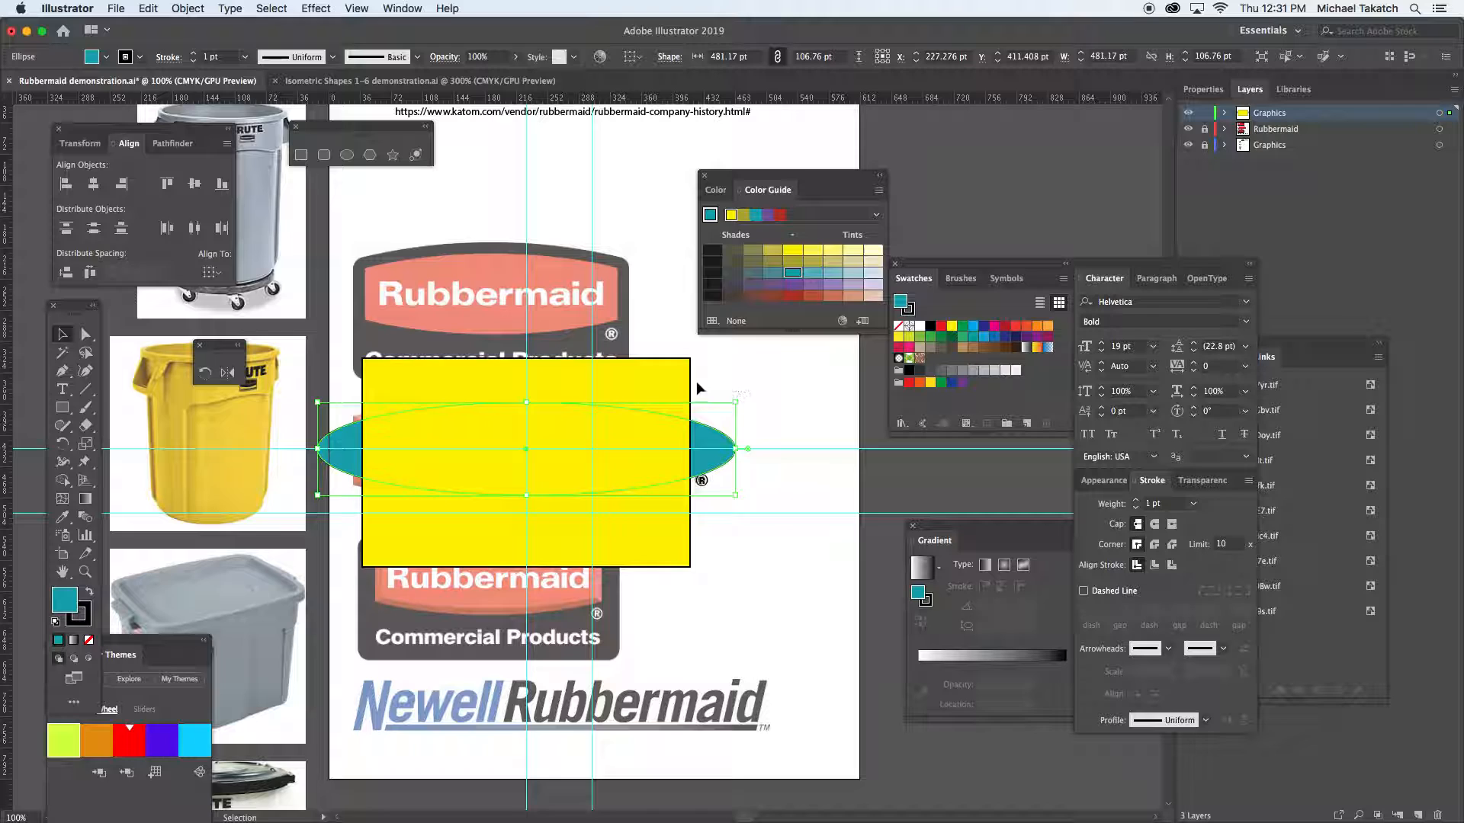
Intersect the rectangle and ellipse with Pathfinder, and color the combined shape with red sampled from the lower Rubbermaid logo
shift+click(679, 378)
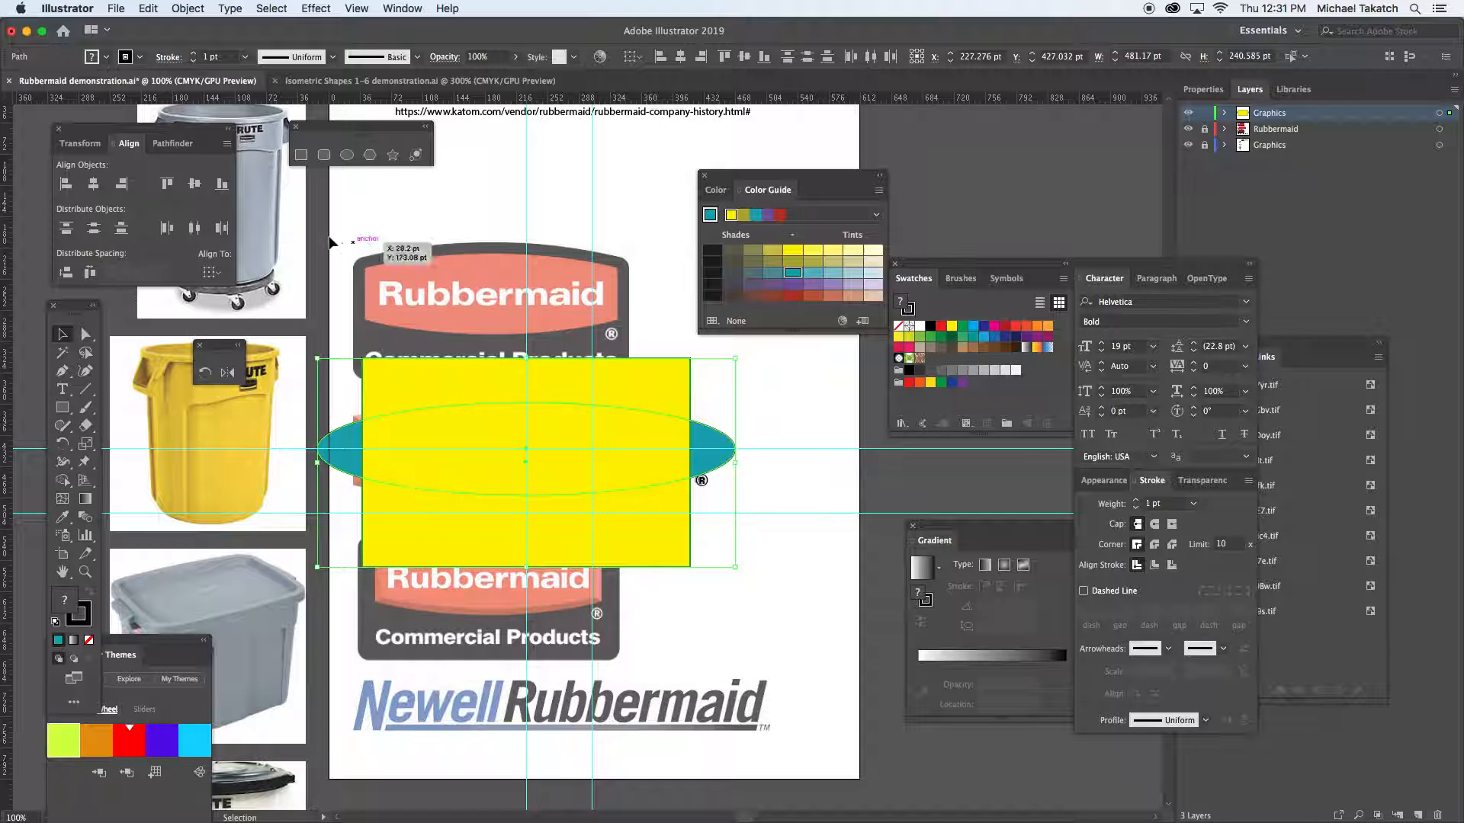
click(184, 145)
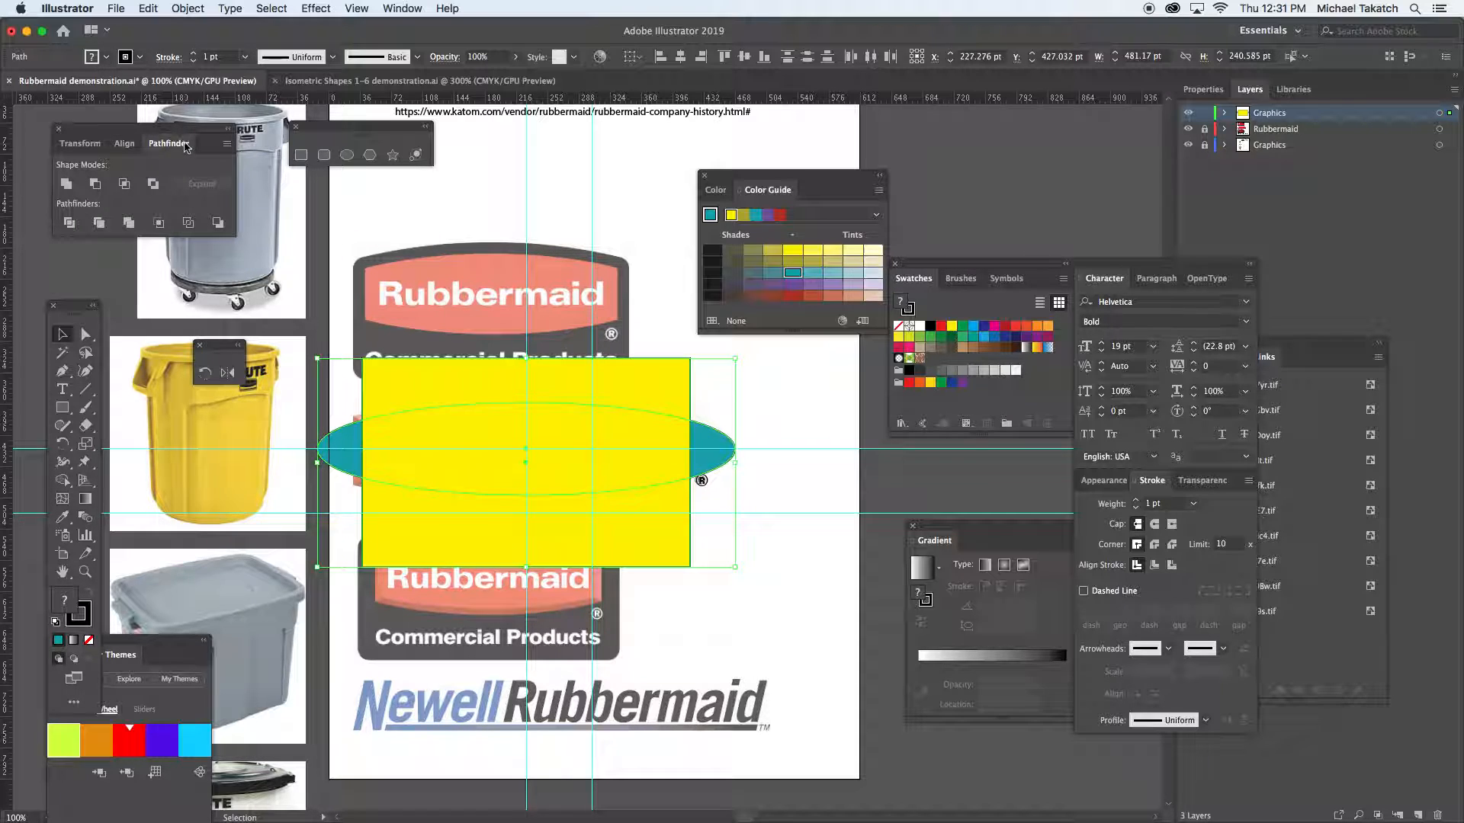
click(124, 184)
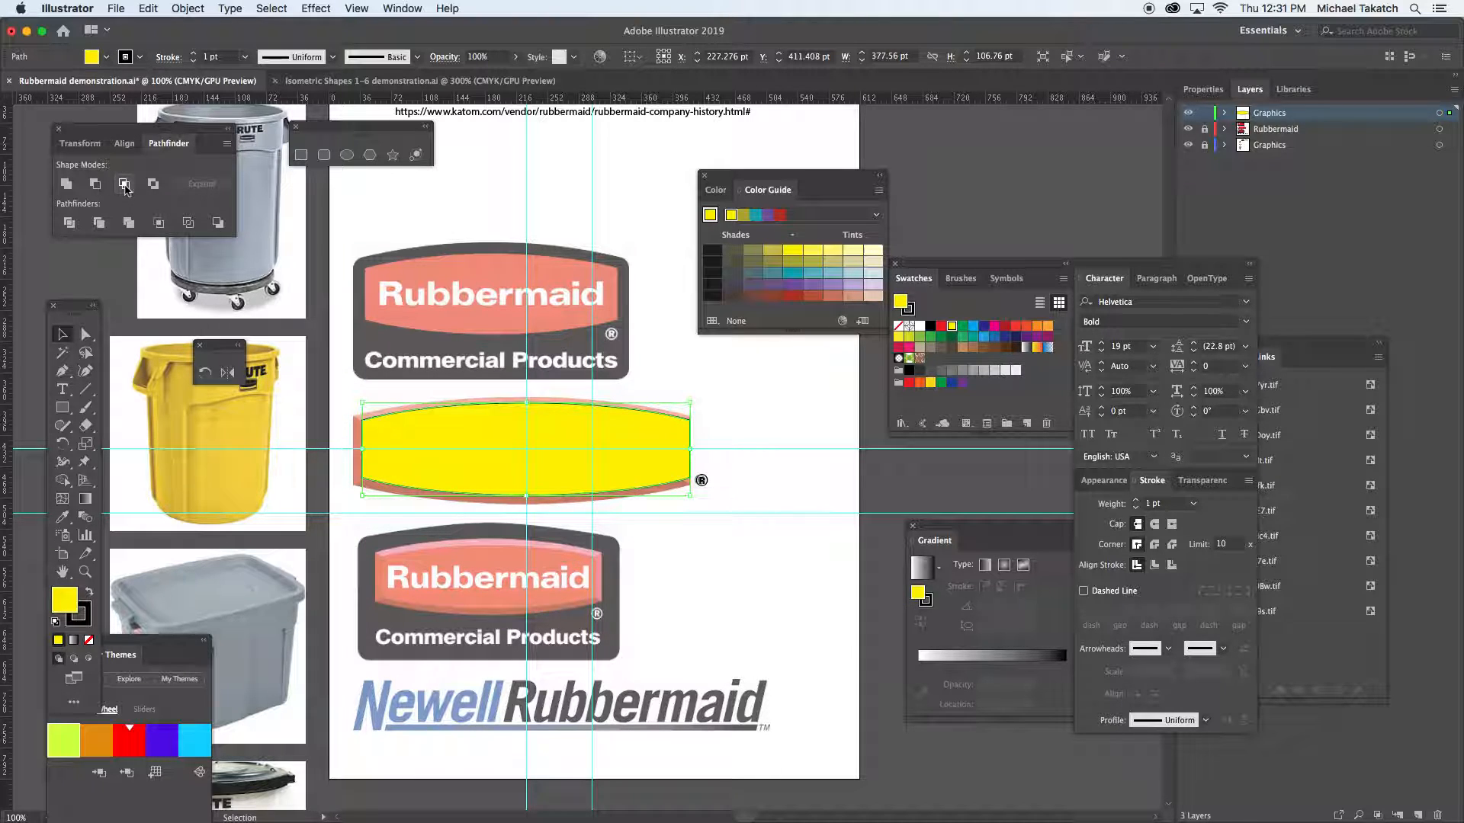
key(i)
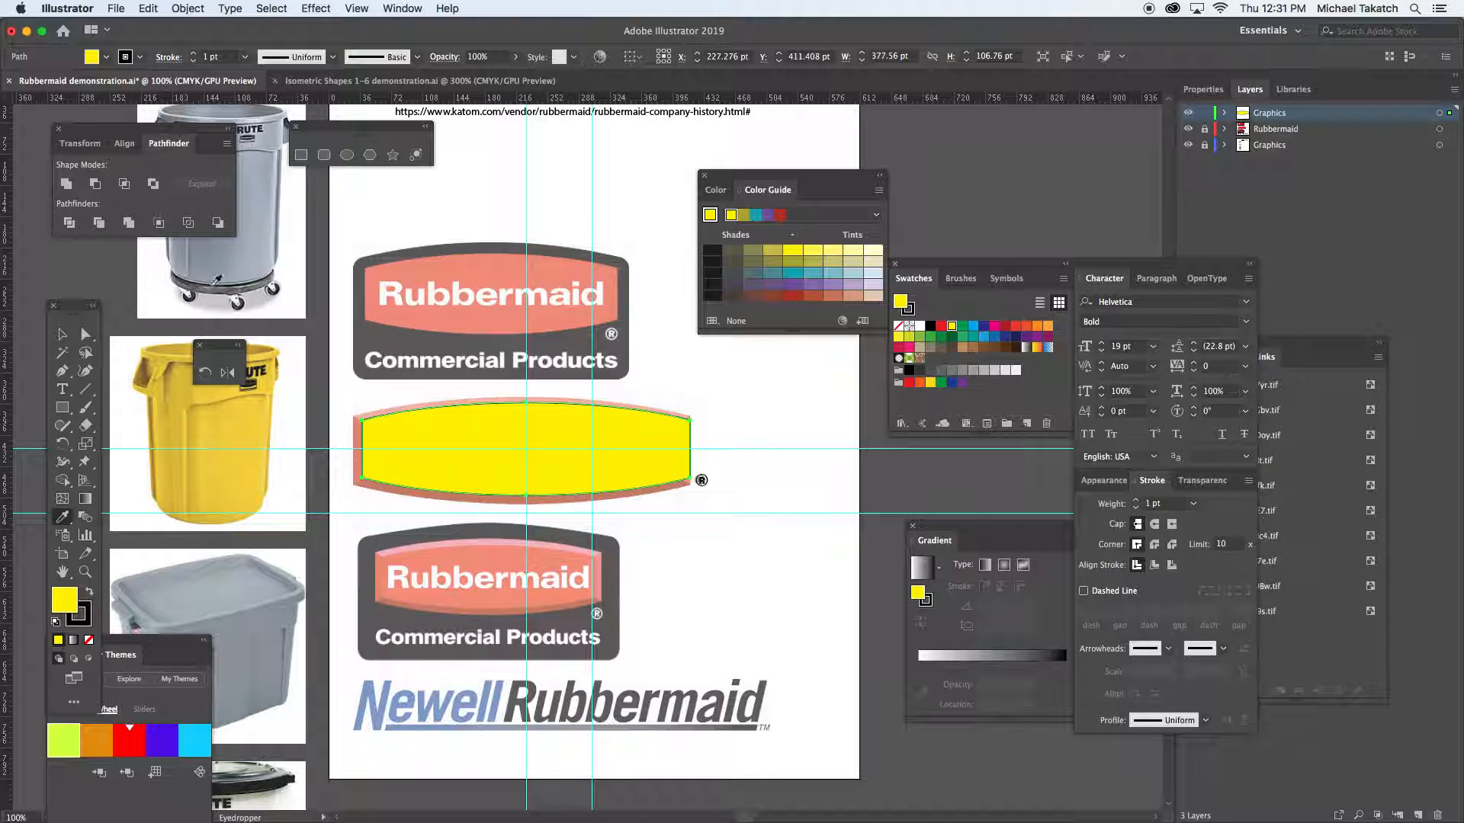
click(412, 555)
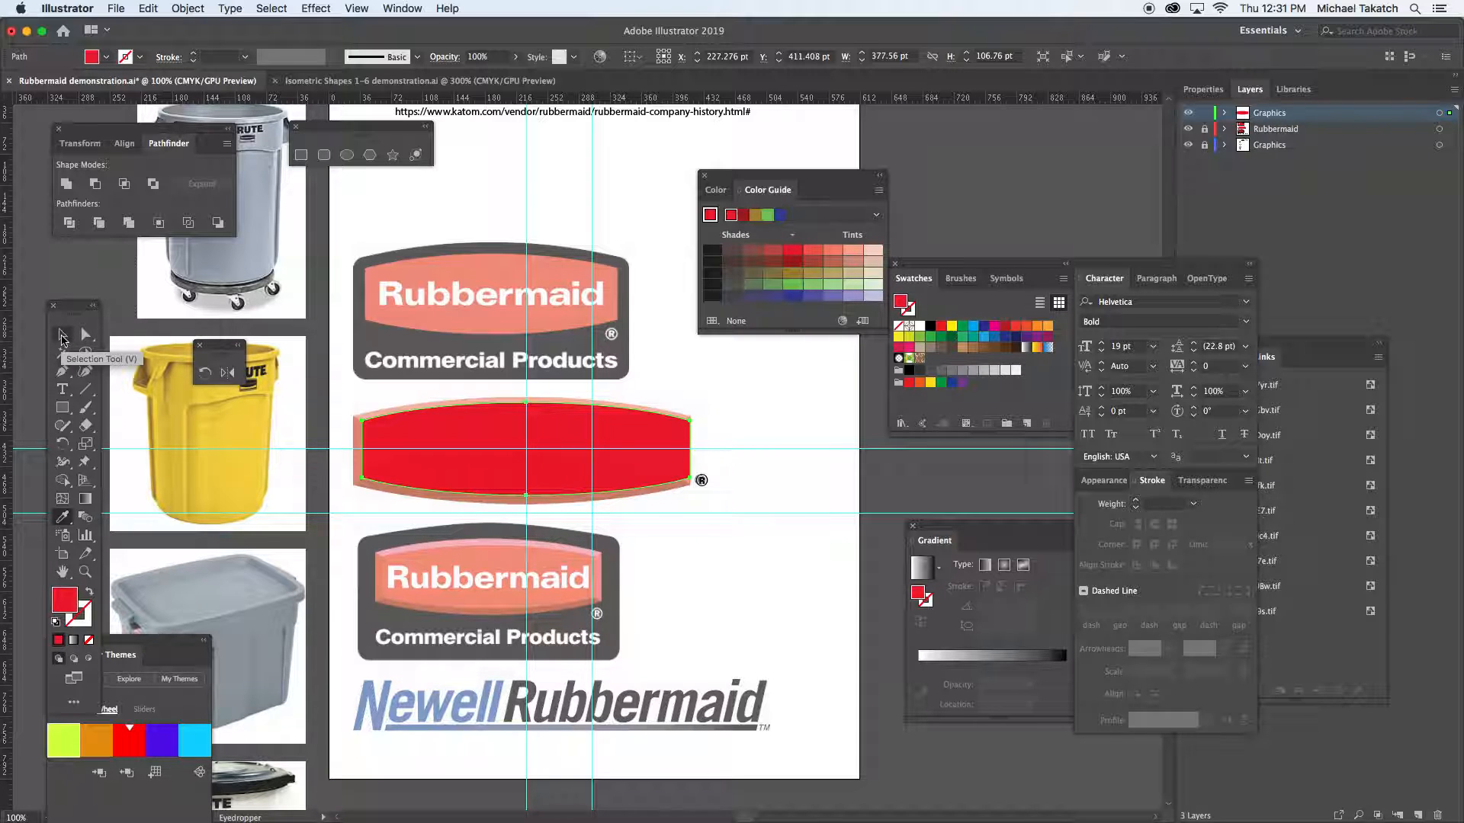
Send the red shape backward so it sits behind the Rubbermaid text
click(188, 8)
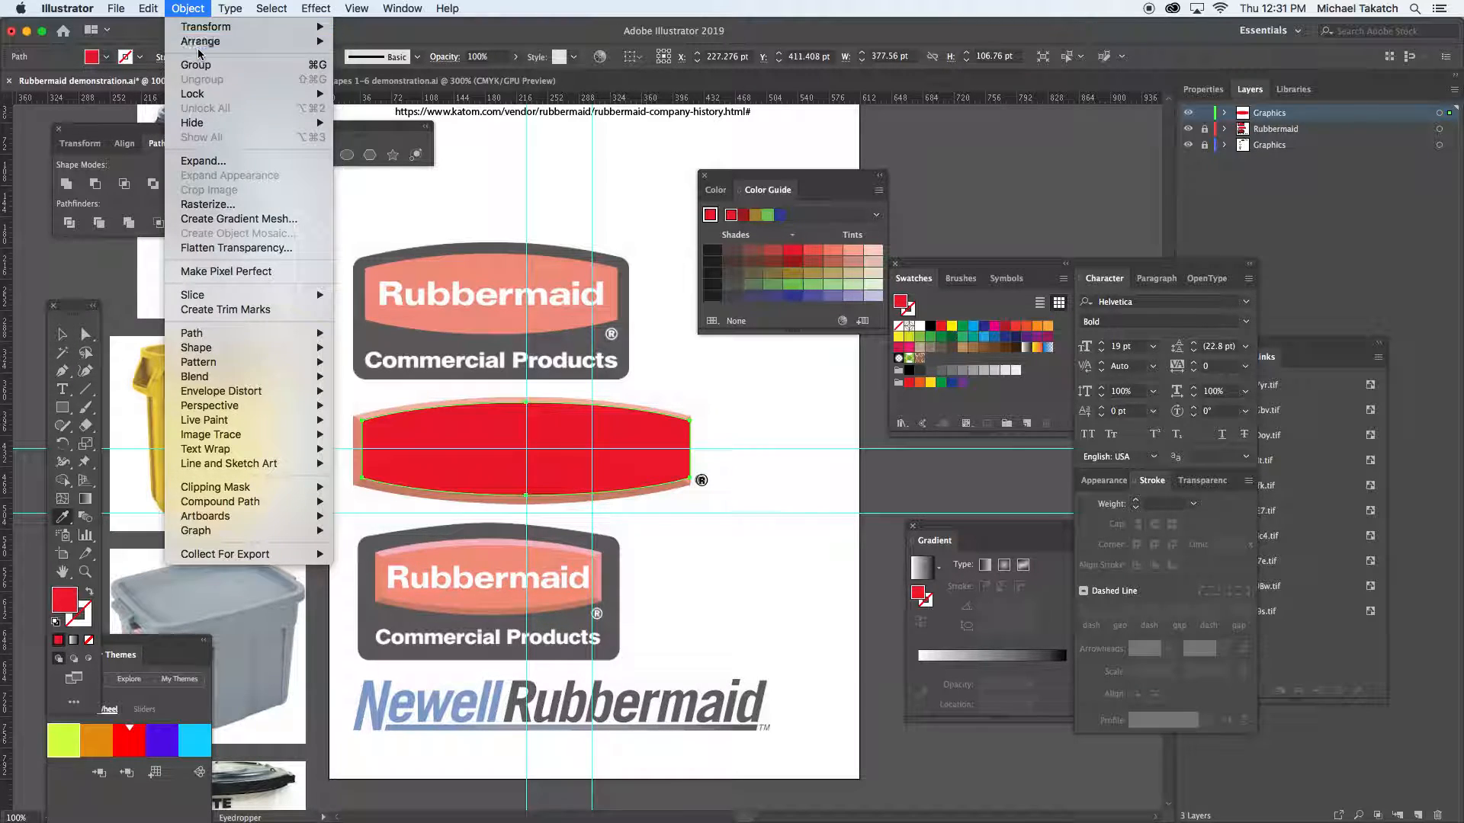
mouse_move(294, 41)
click(431, 72)
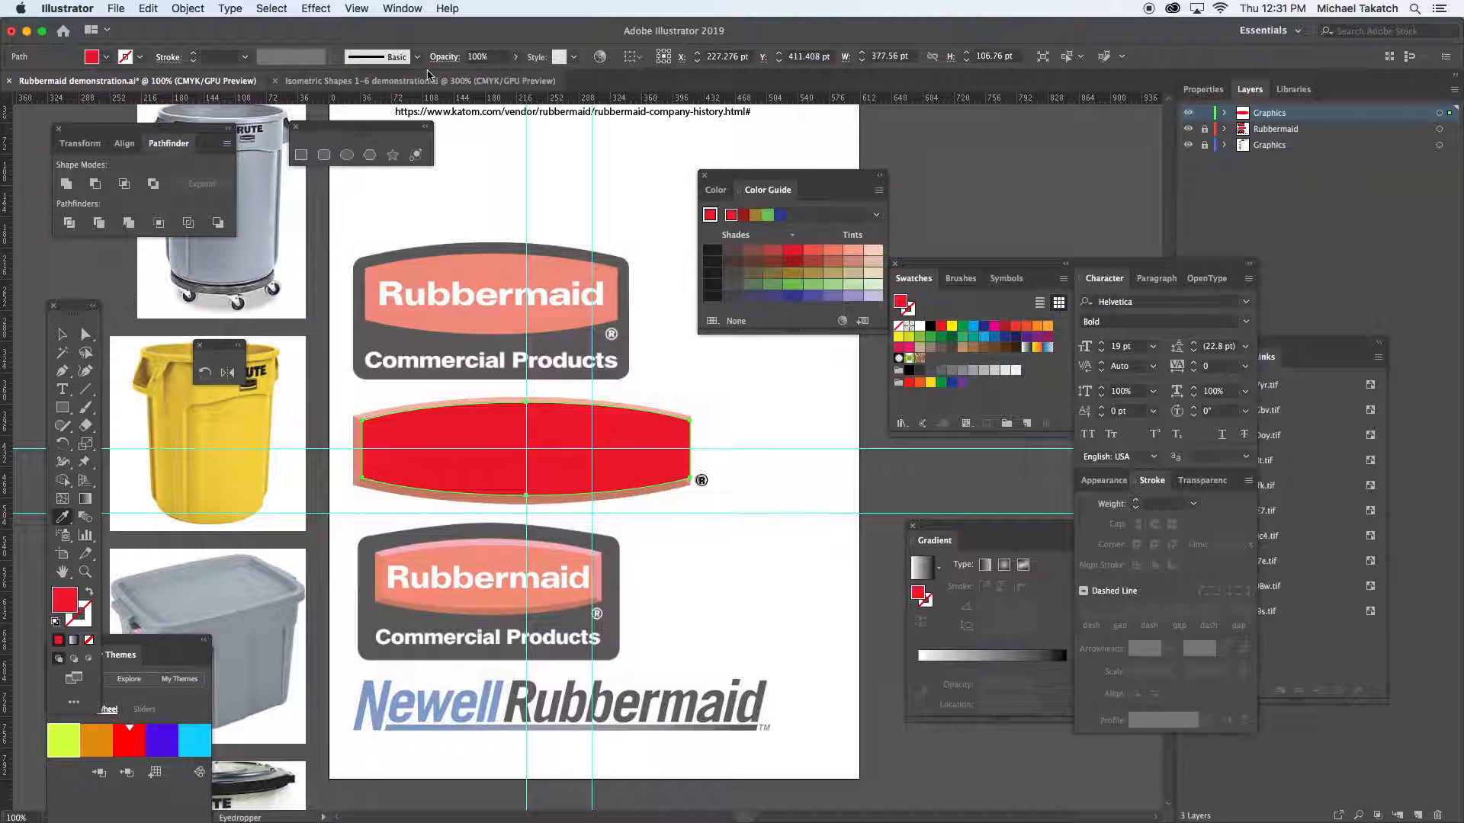
key(super+bracketleft)
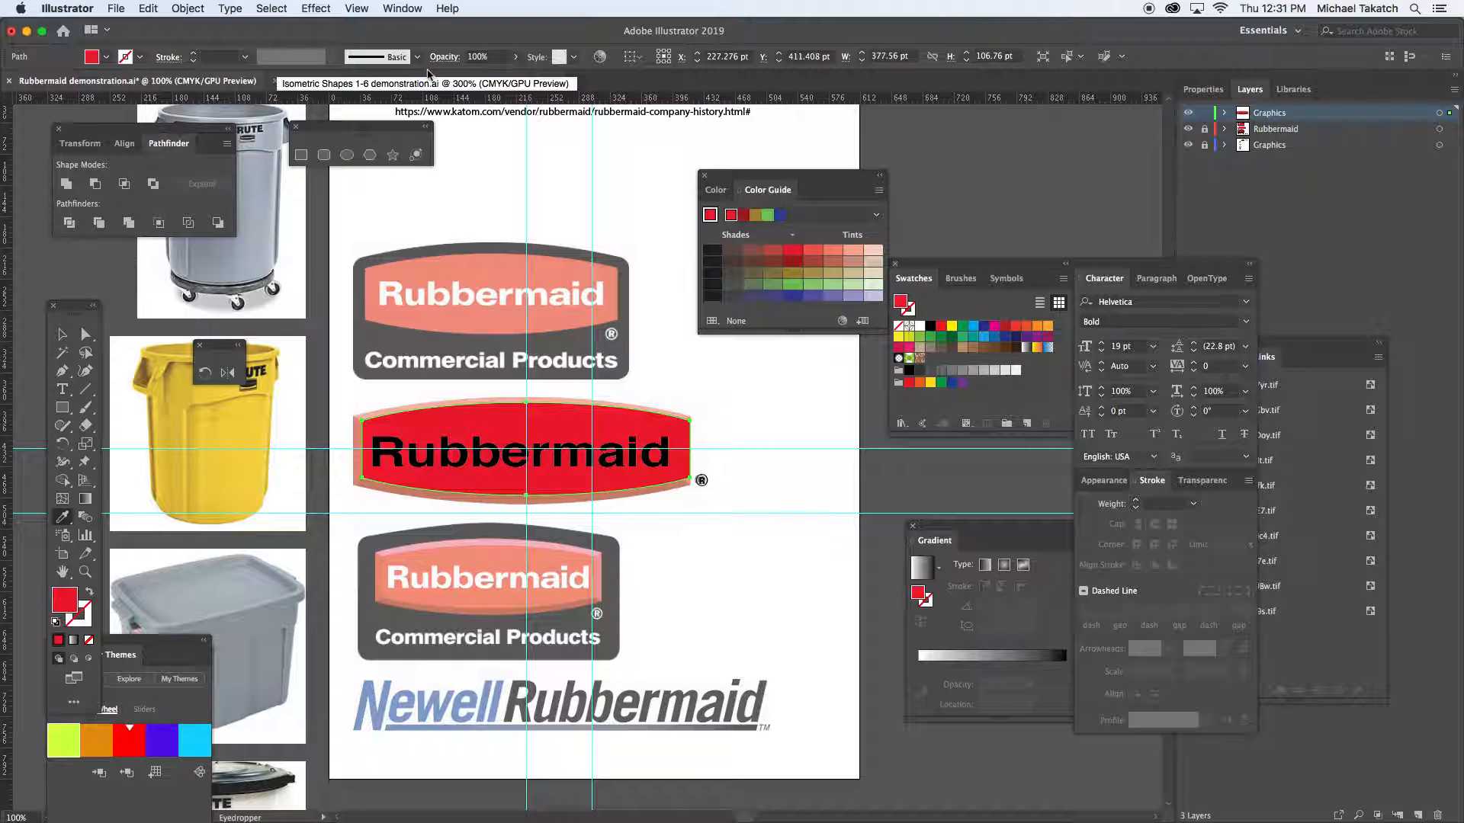
Fill the Rubbermaid text on the red shape with white
key(v)
click(659, 383)
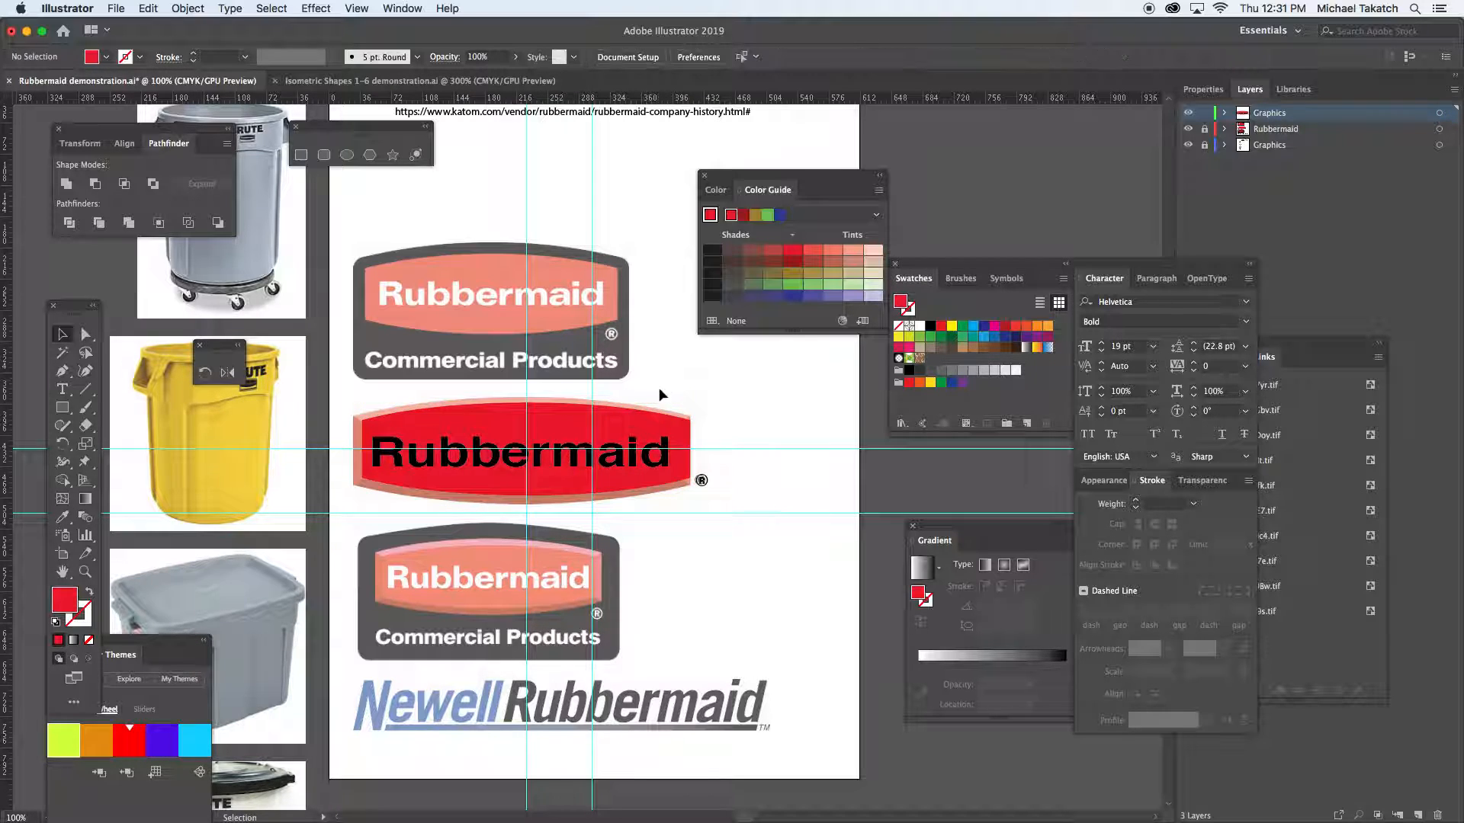
click(651, 466)
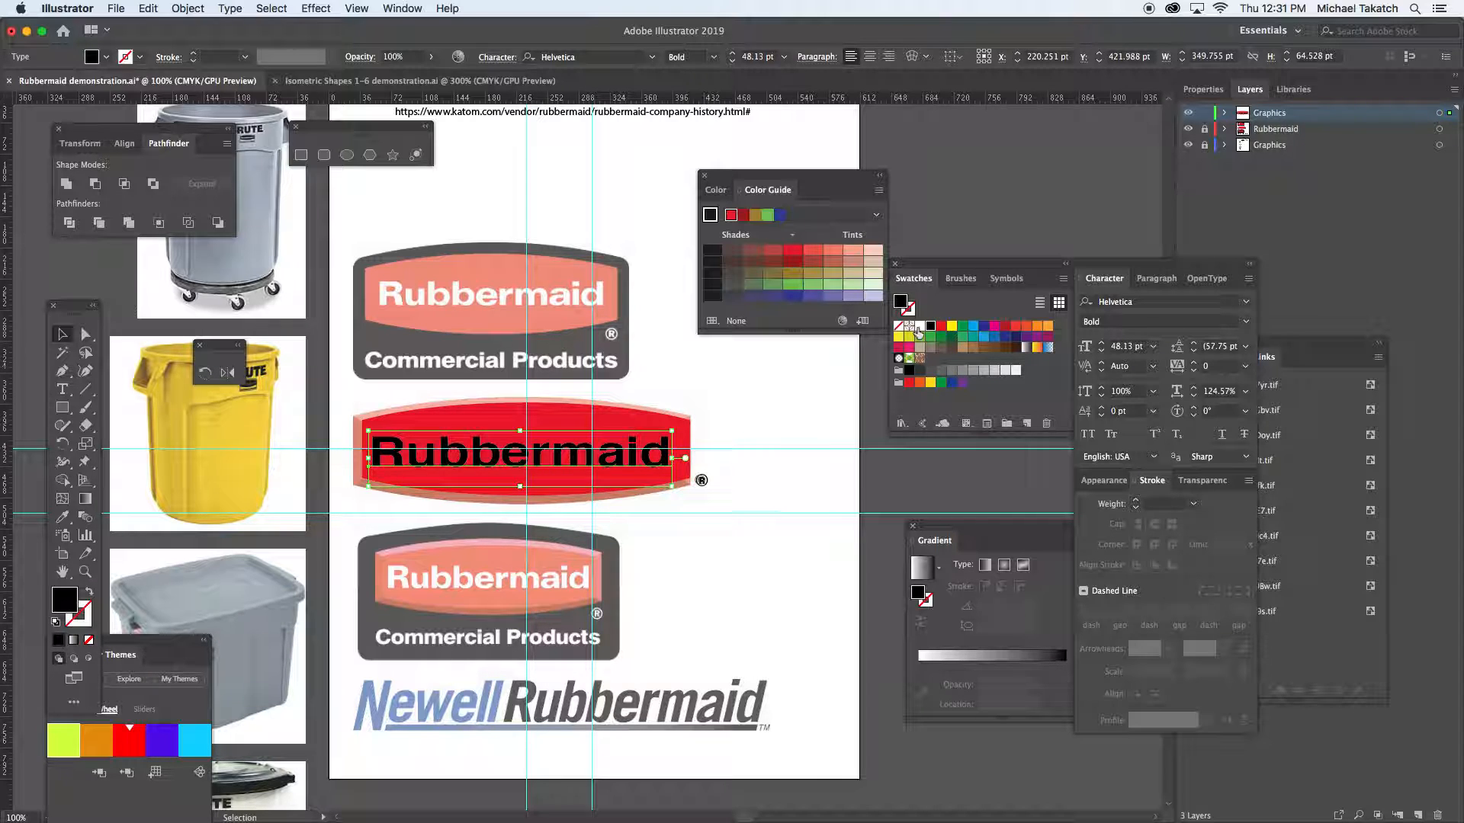
click(919, 327)
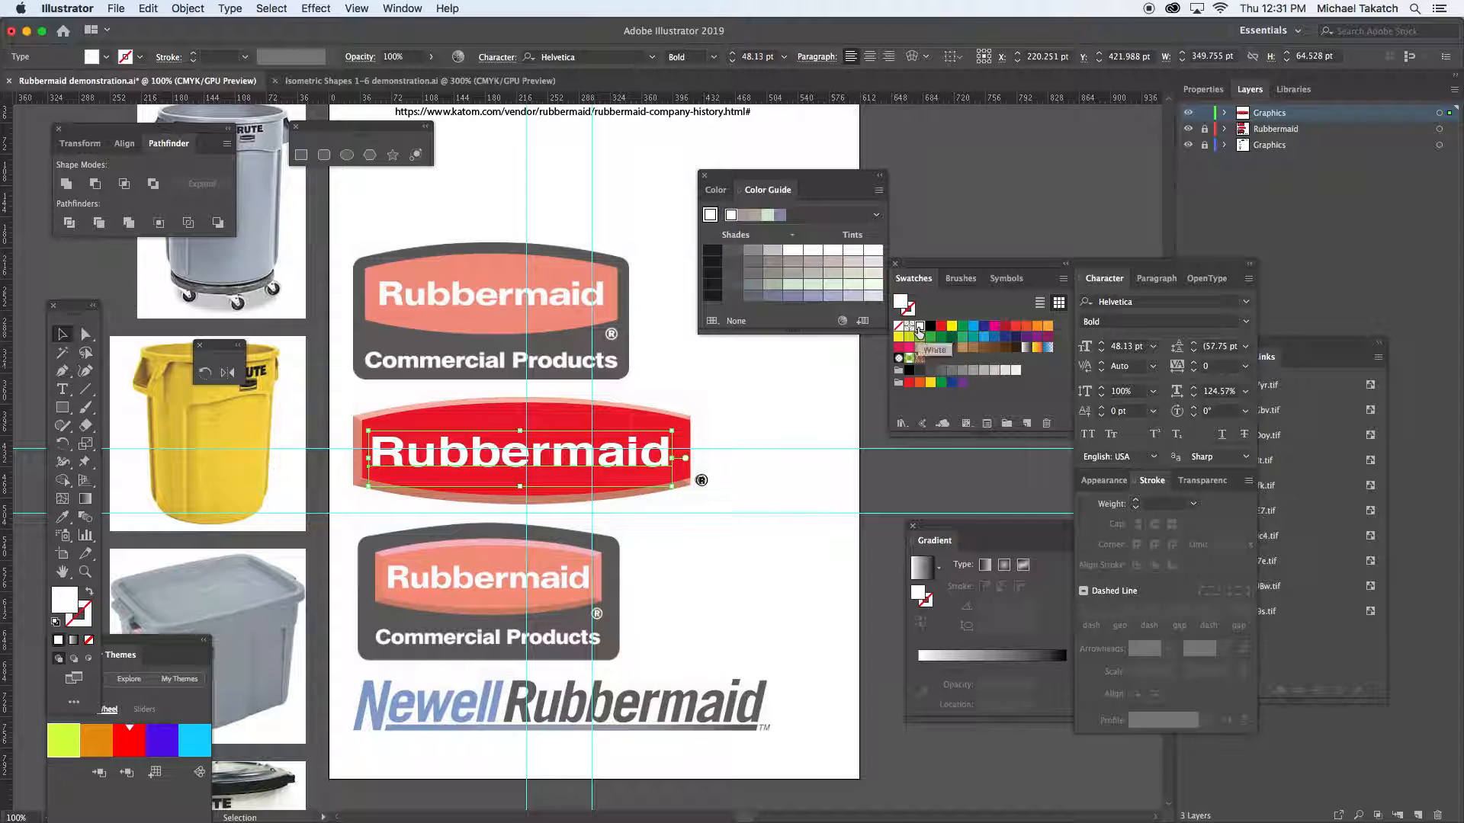
Align the vertical centres of the white text and the red shape relative to the selection, and group the two
shift+click(633, 423)
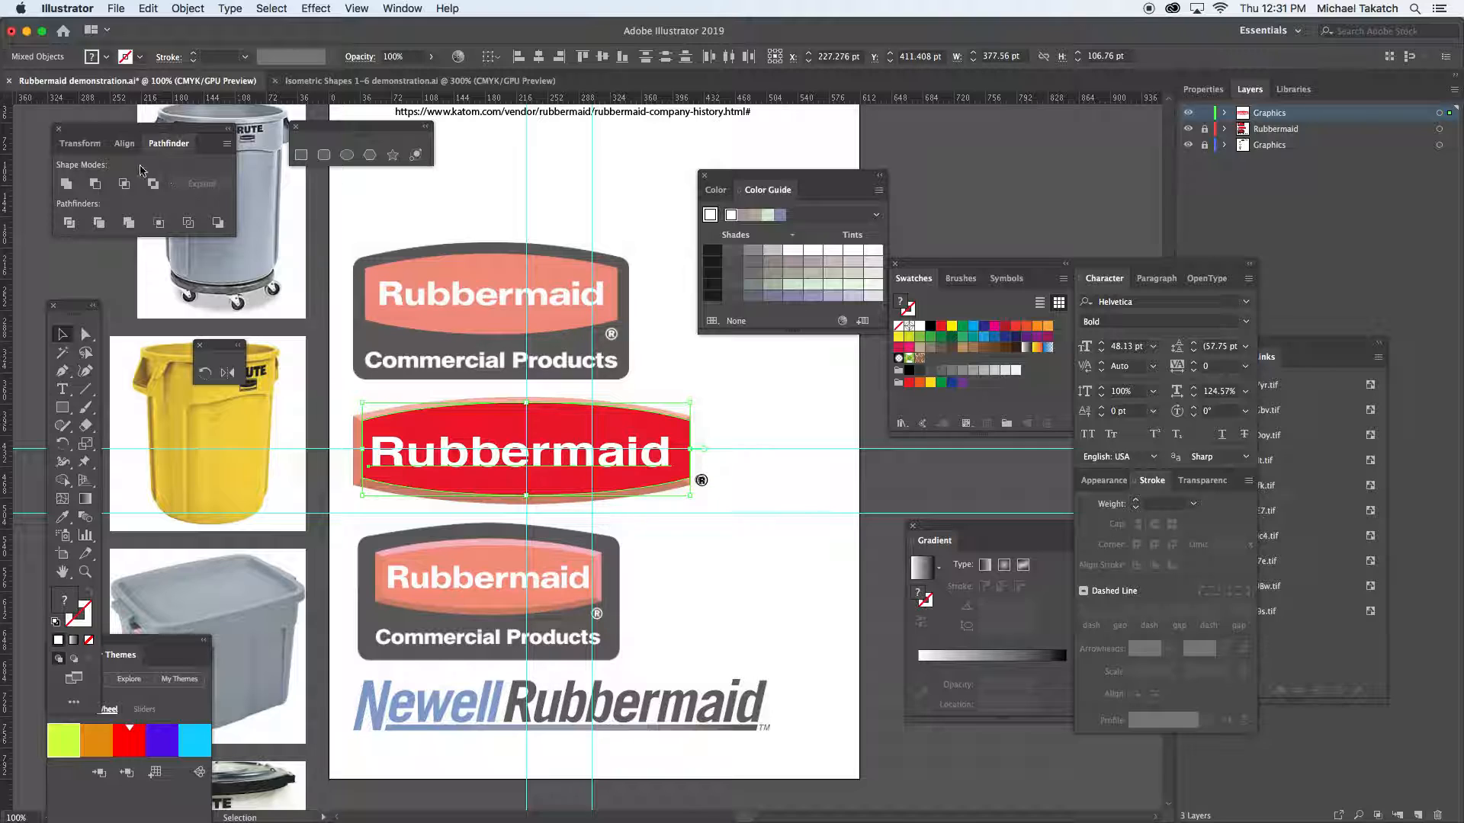
click(126, 145)
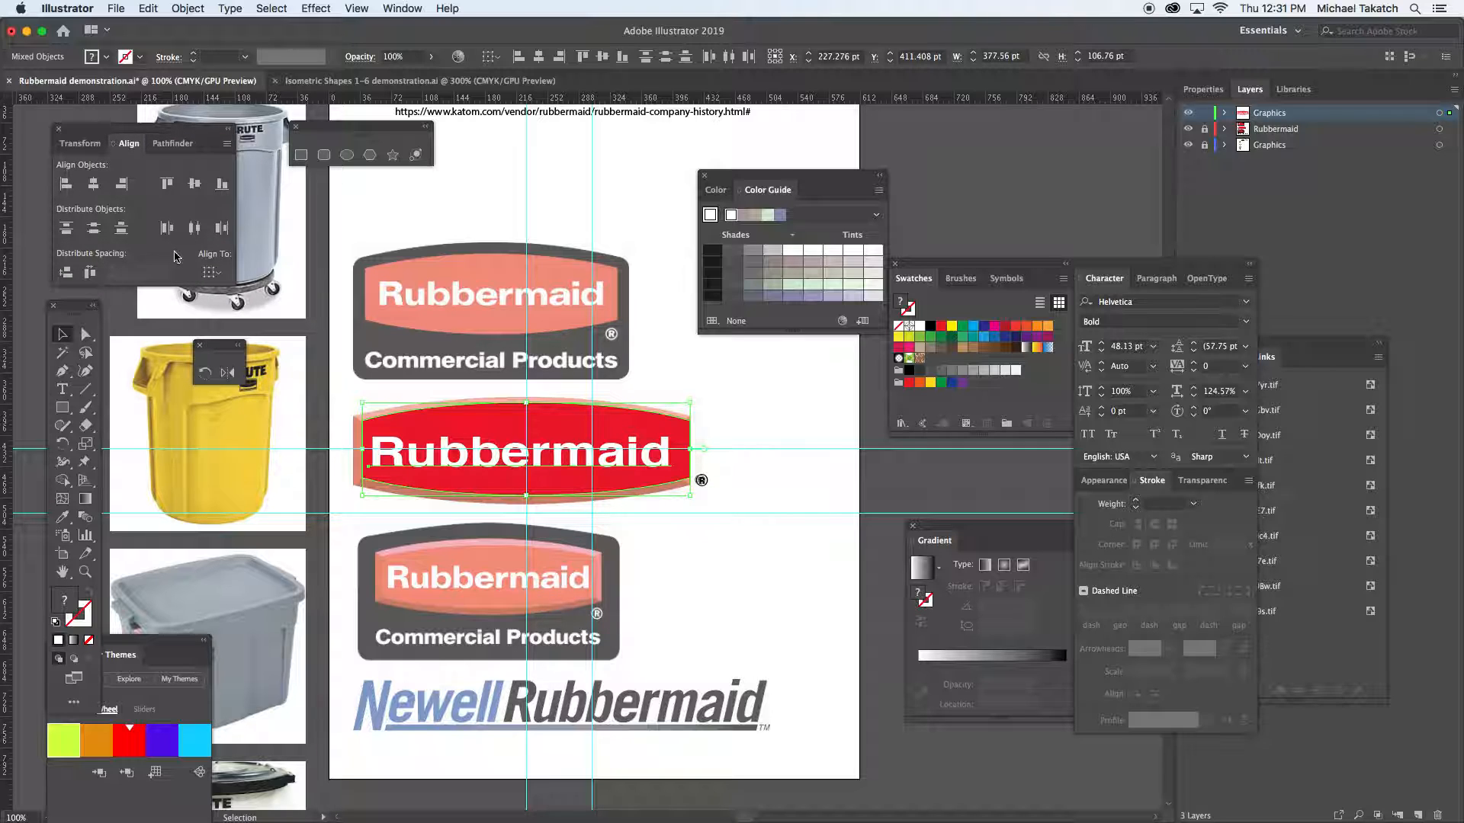
click(212, 273)
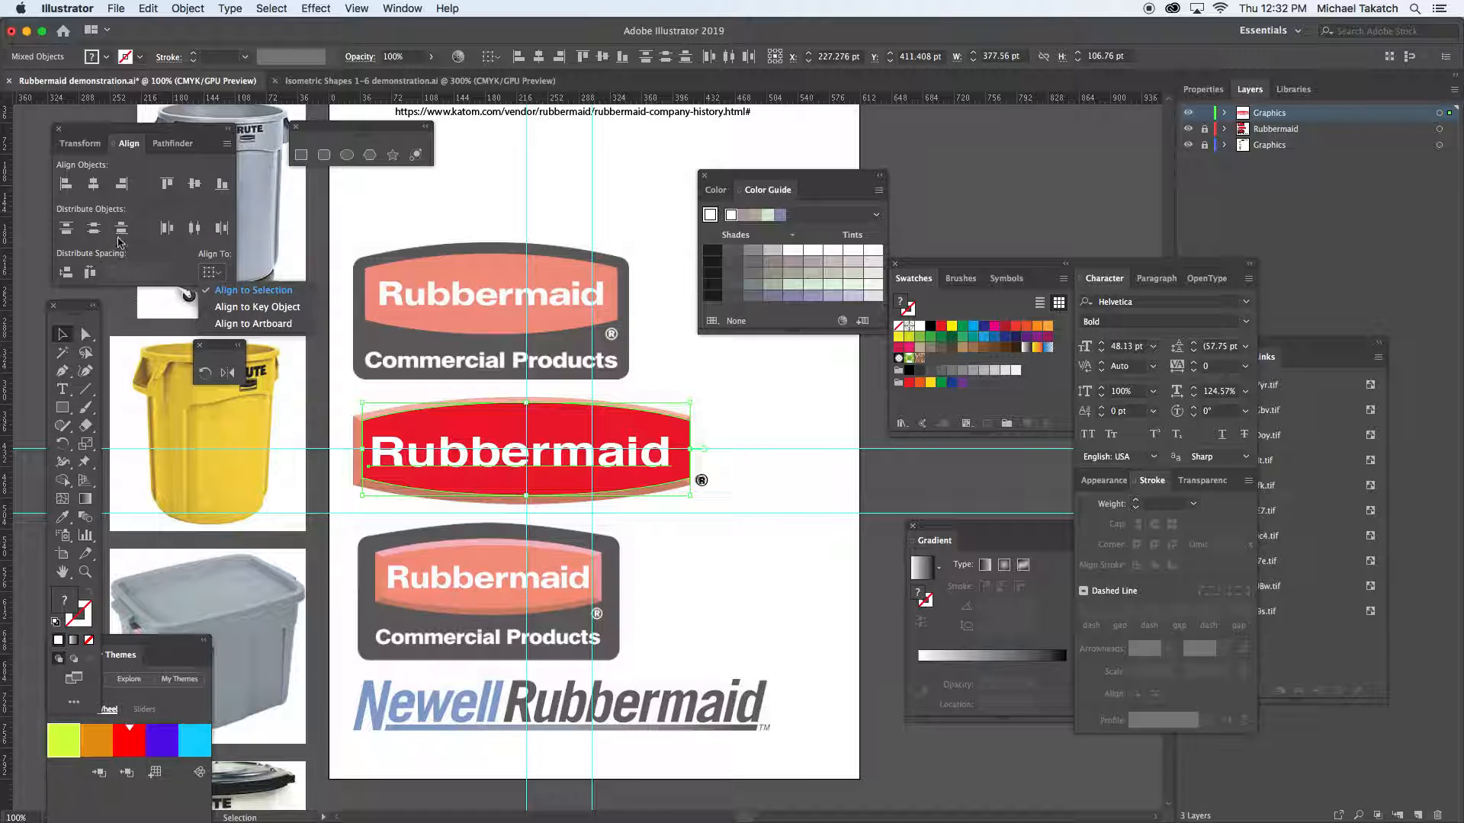
click(195, 185)
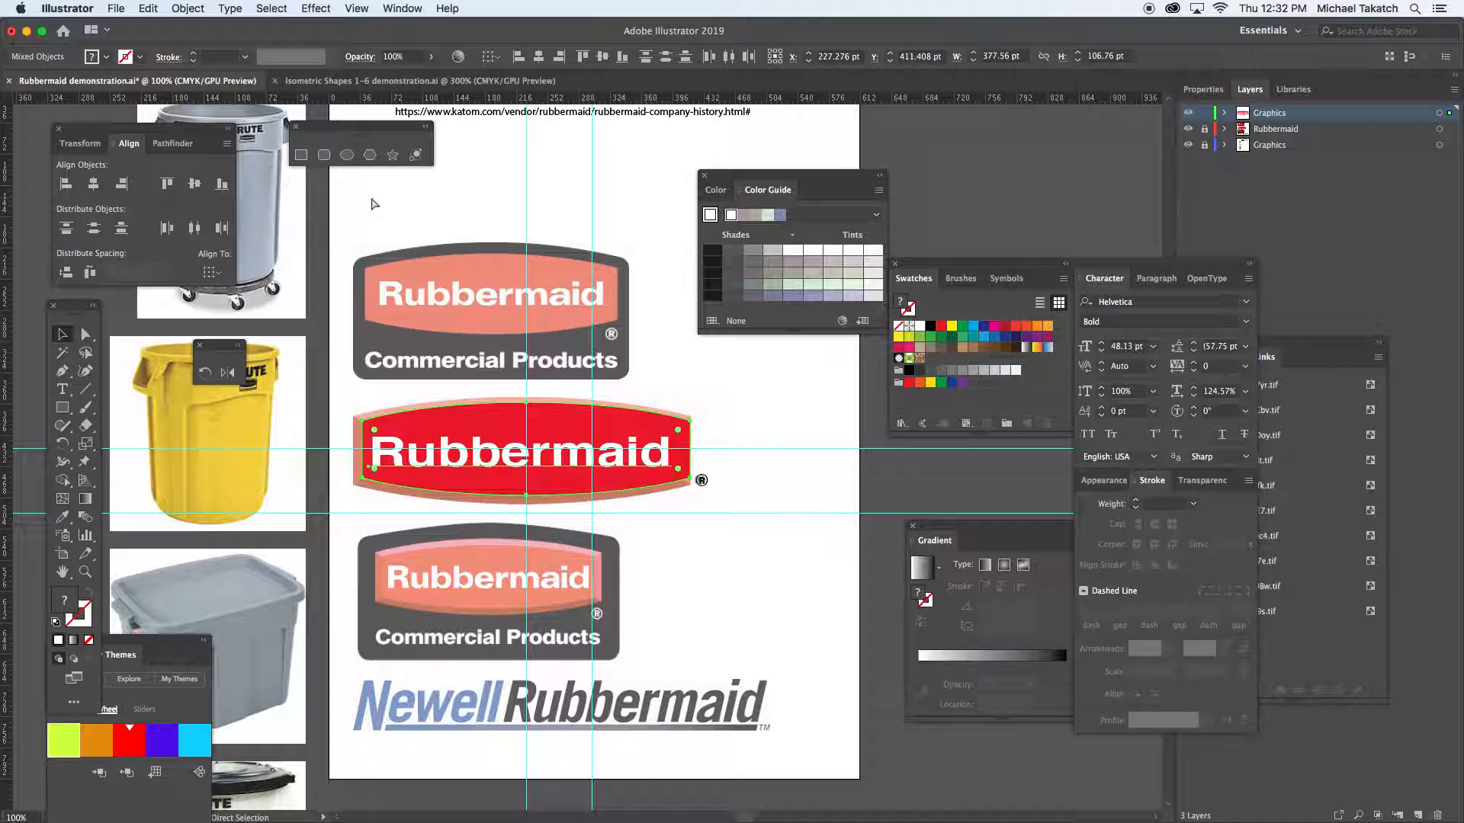
key(super+g)
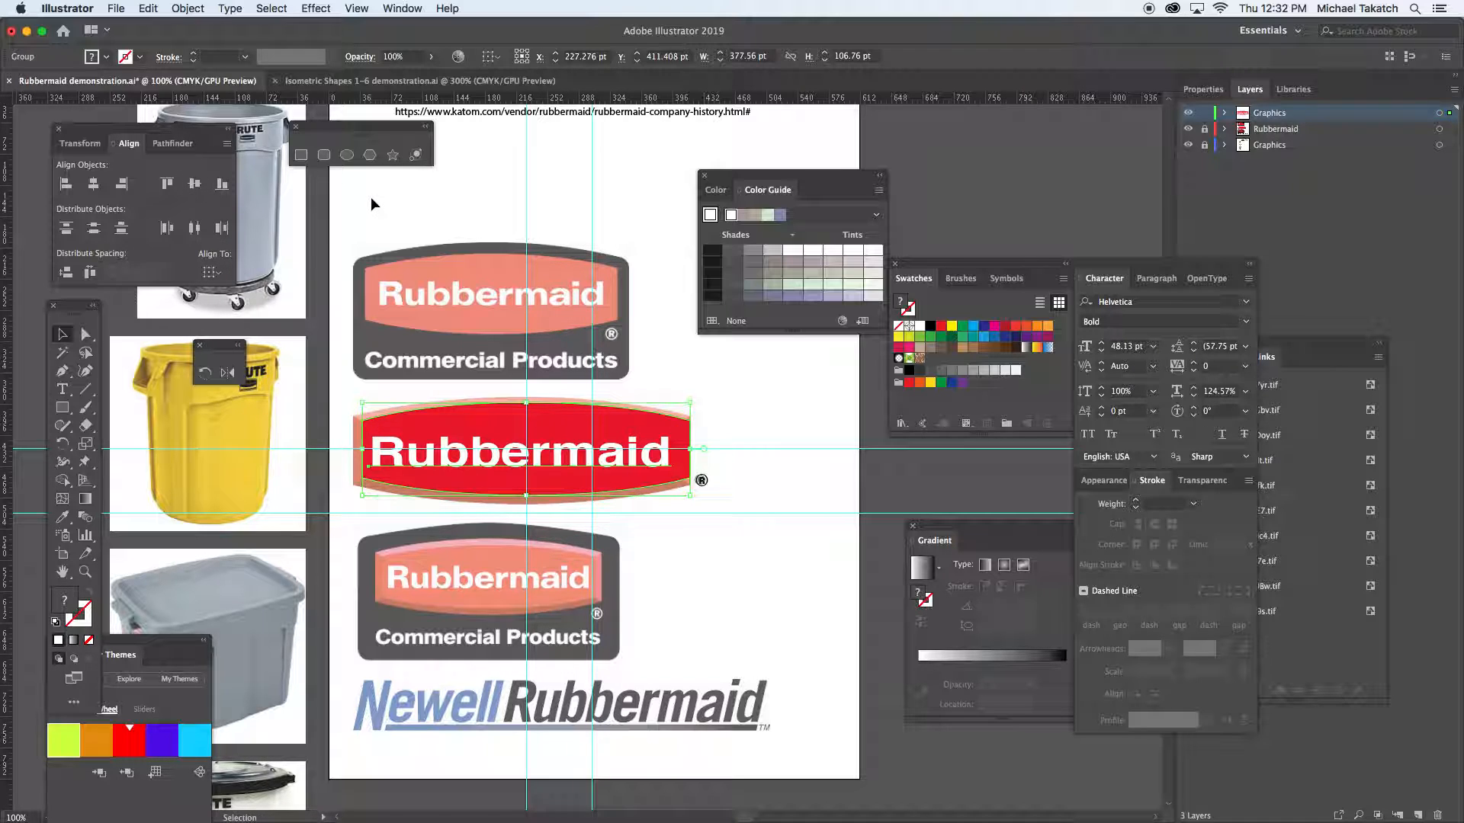
Copy the grouped logo, switch to Photoshop and paste it into the blank document as pixels
click(188, 10)
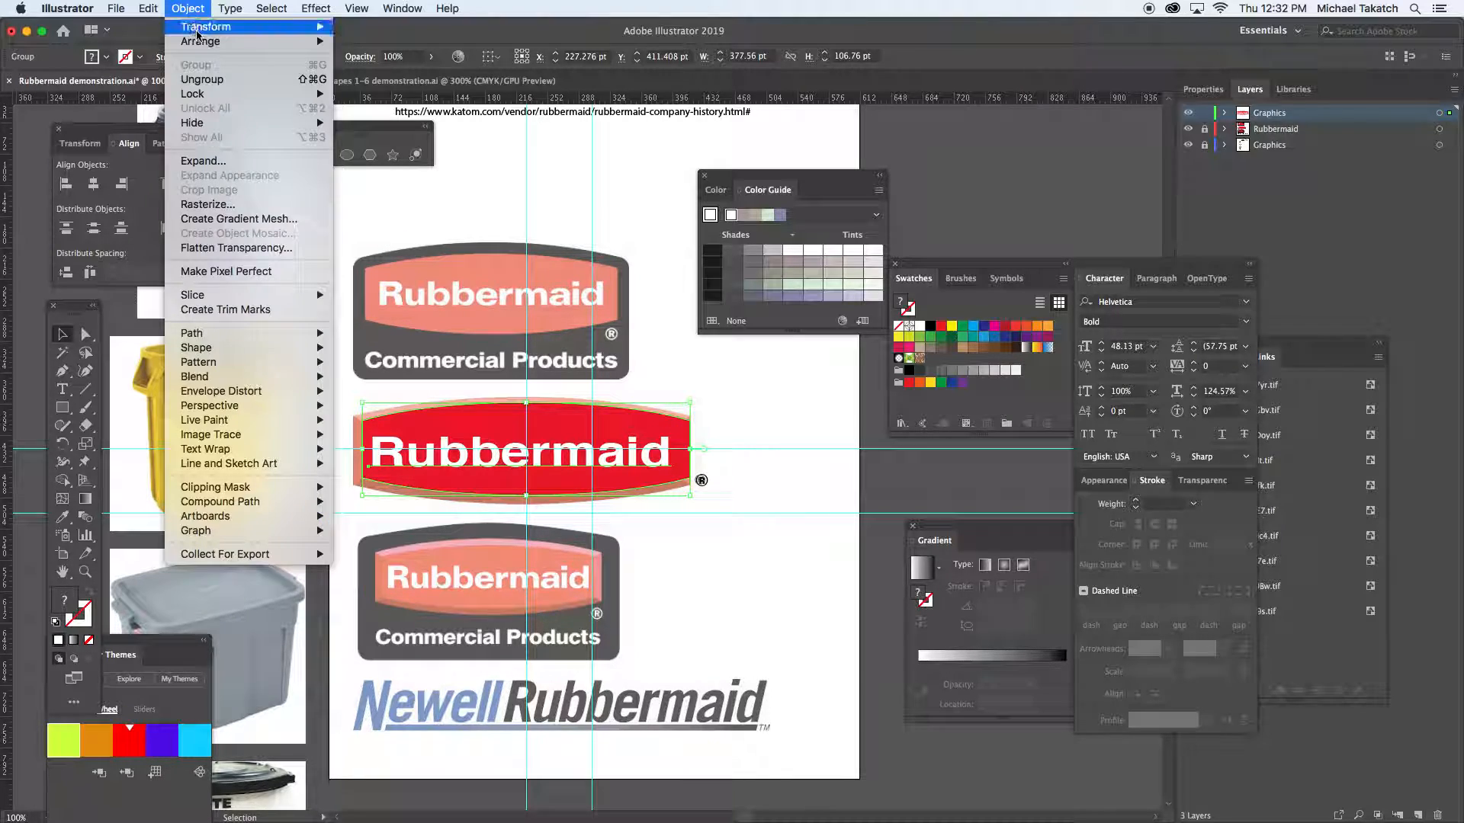
mouse_move(148, 9)
click(175, 79)
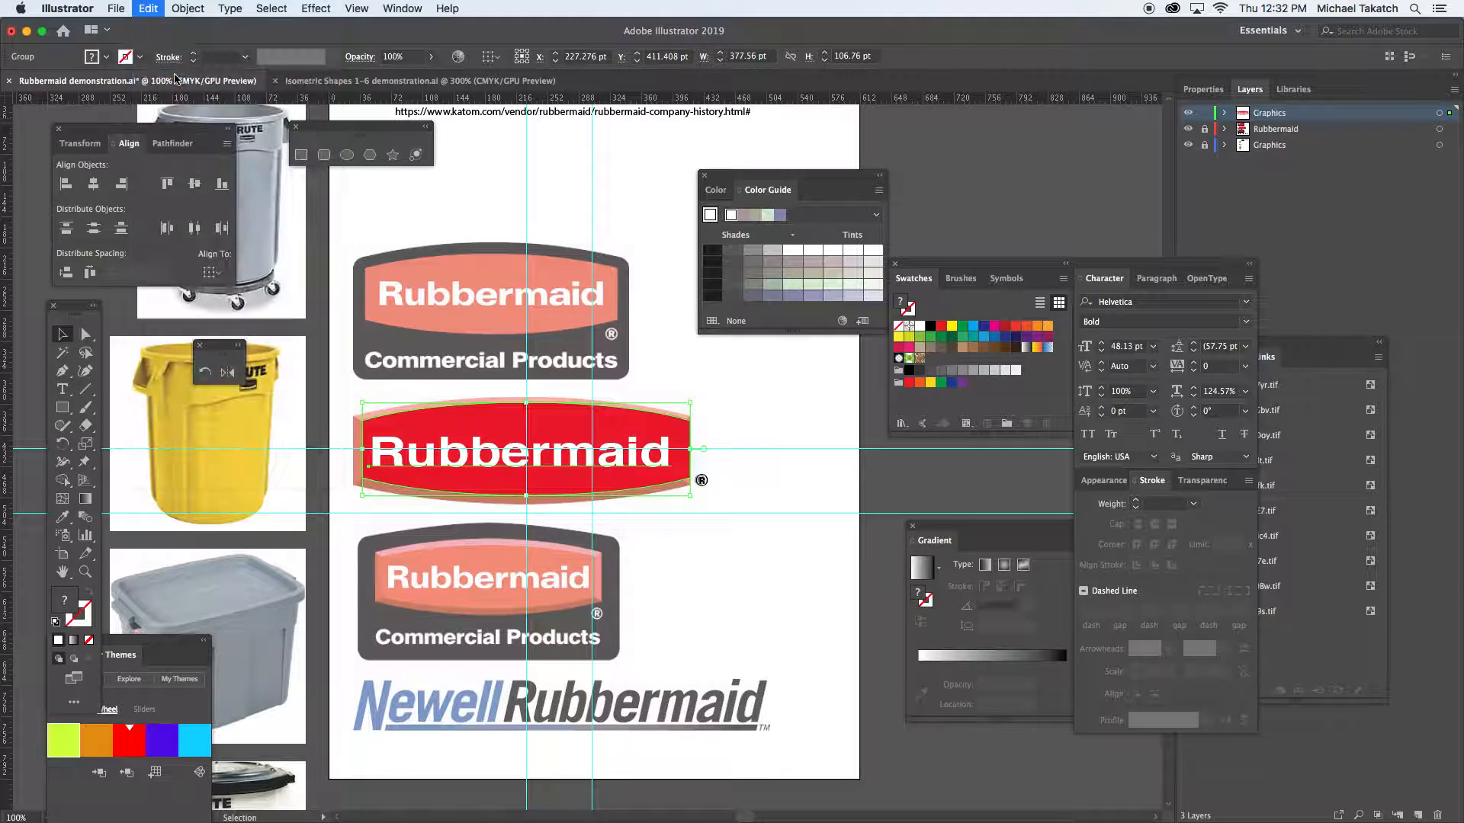
key(super+Tab)
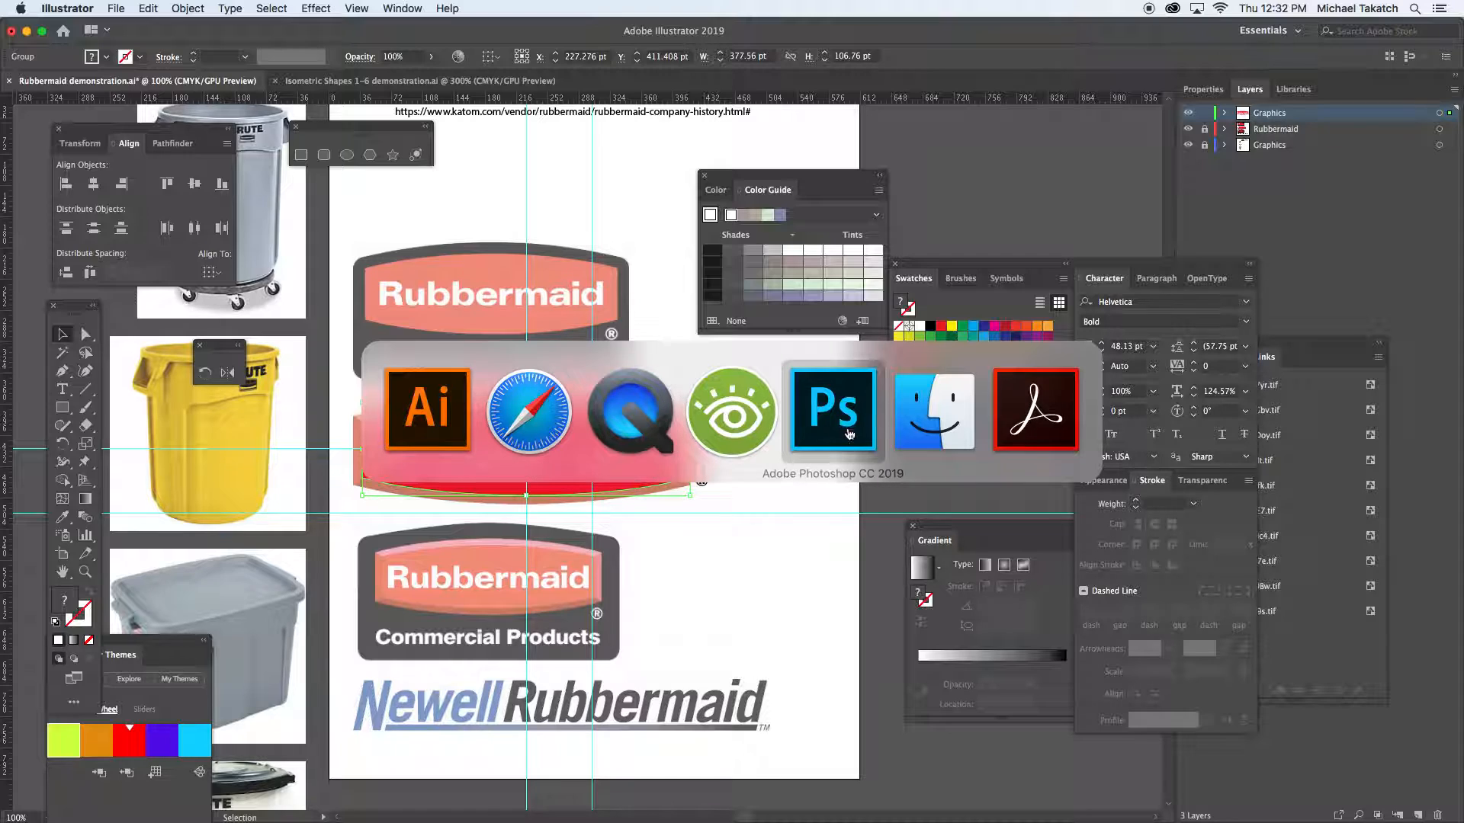
key(super+v)
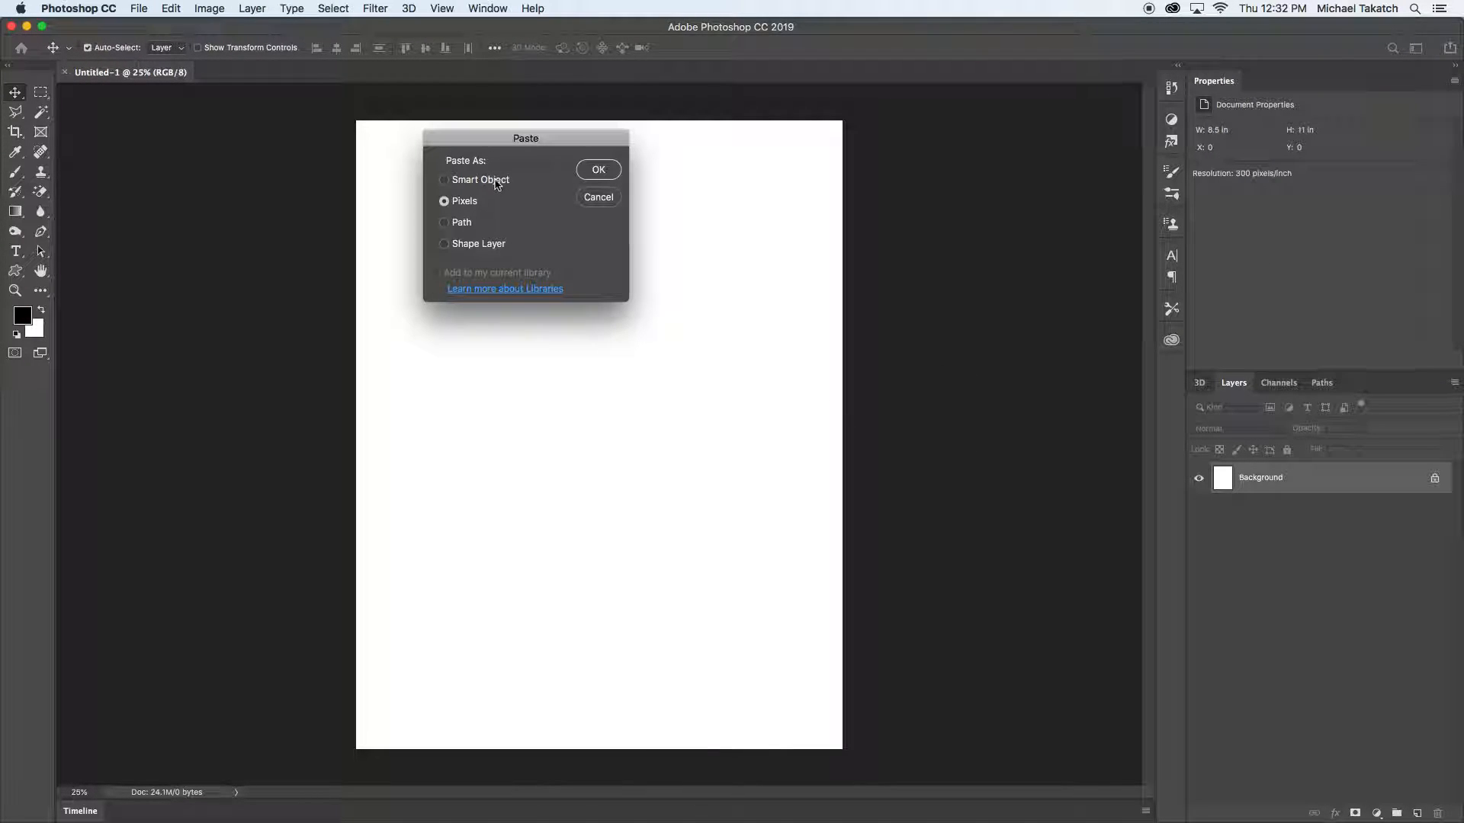
click(596, 171)
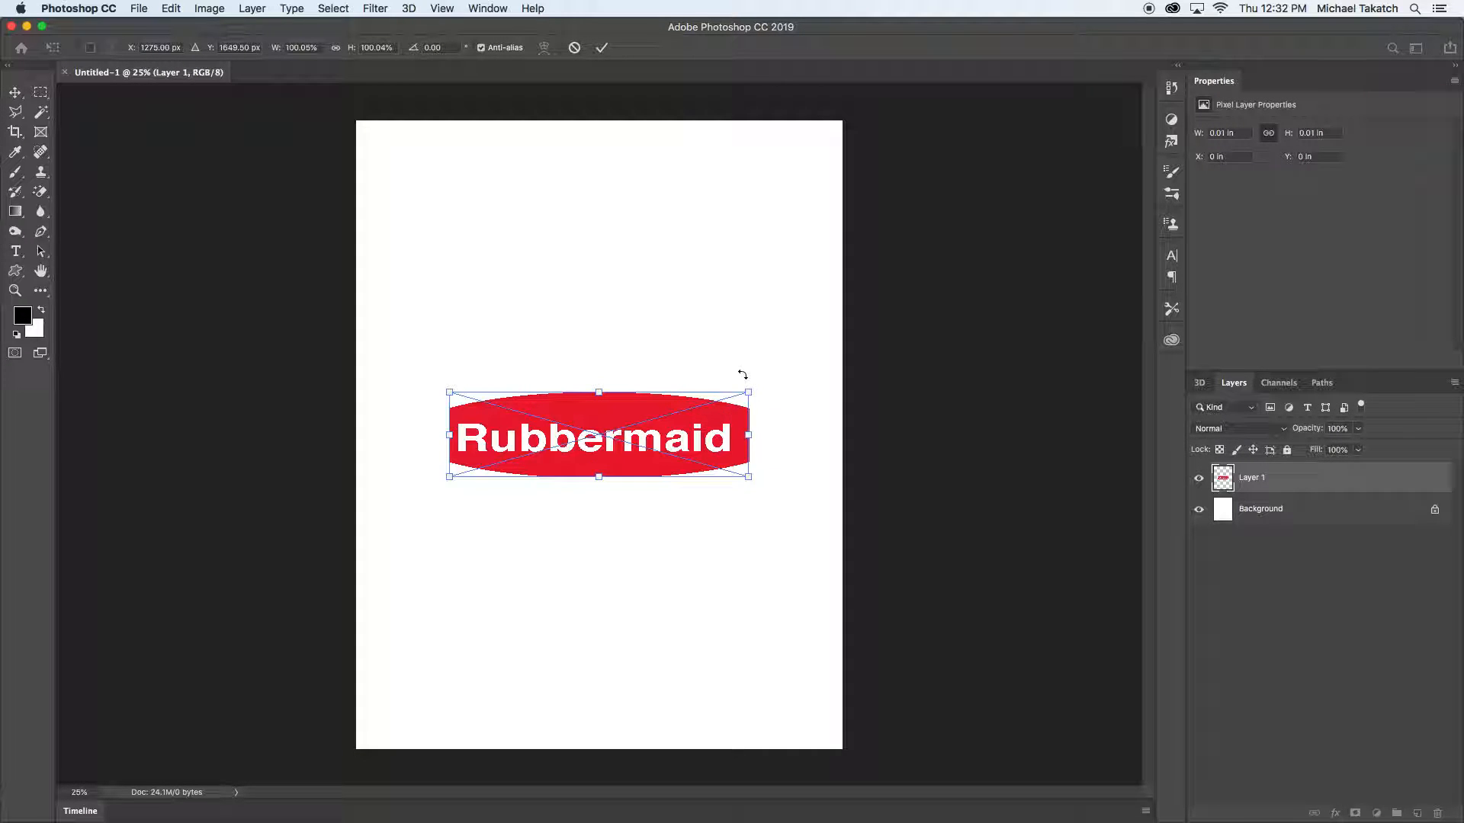
key(Return)
click(564, 221)
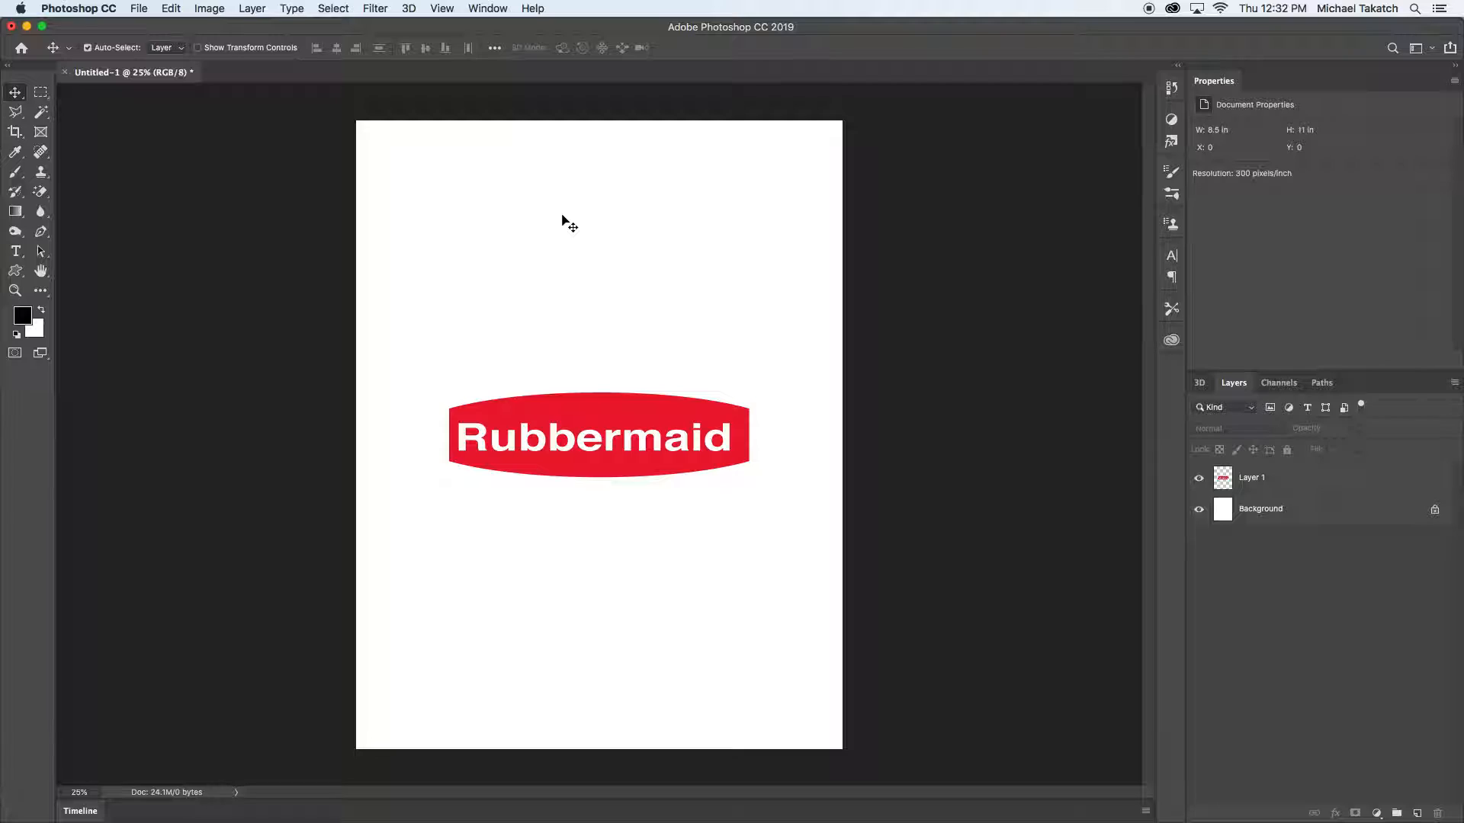
Paste the logo again as a Smart Object added to the current library, and hide that layer
key(super+v)
click(481, 182)
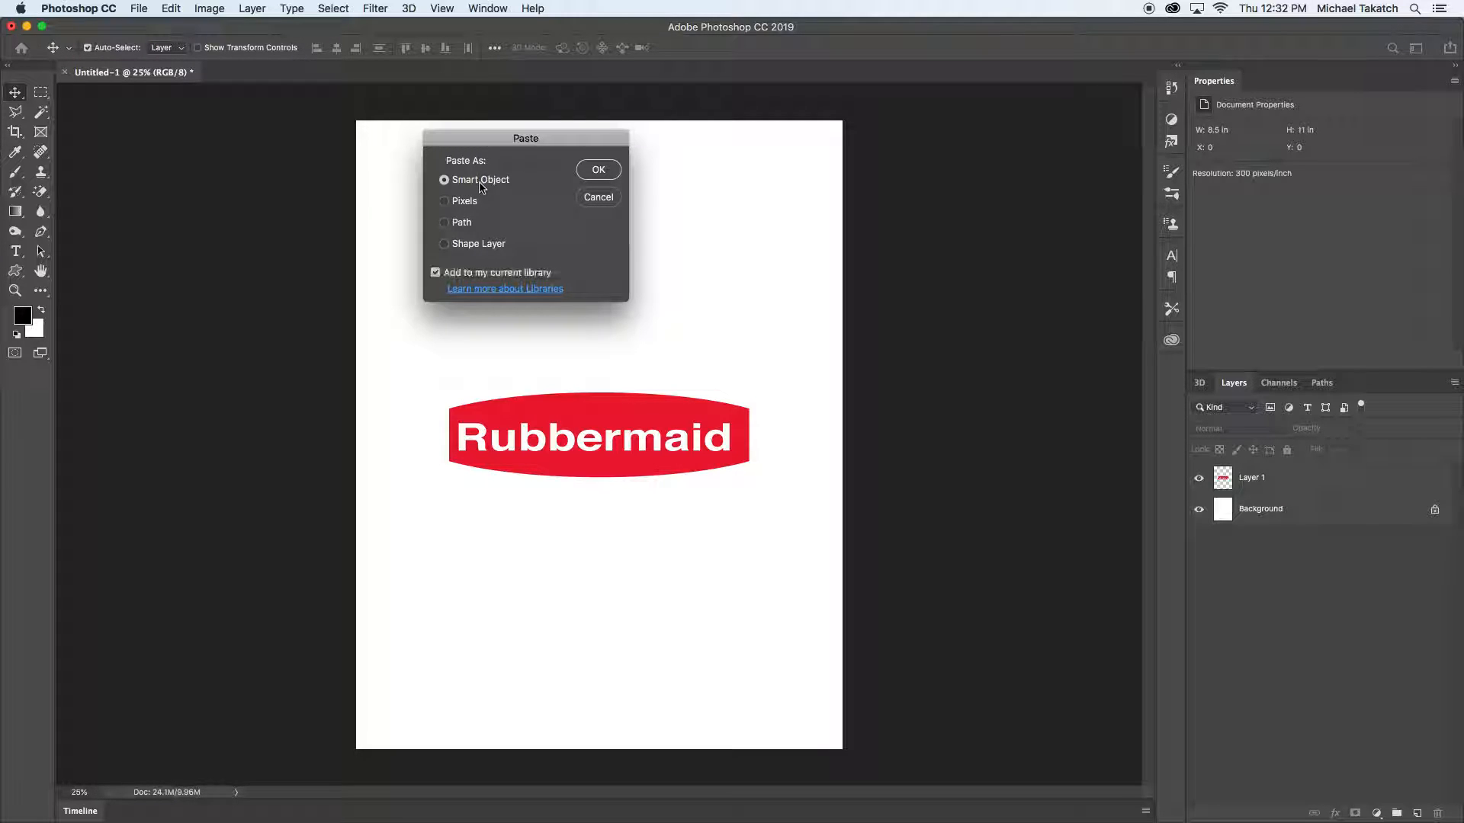
click(597, 170)
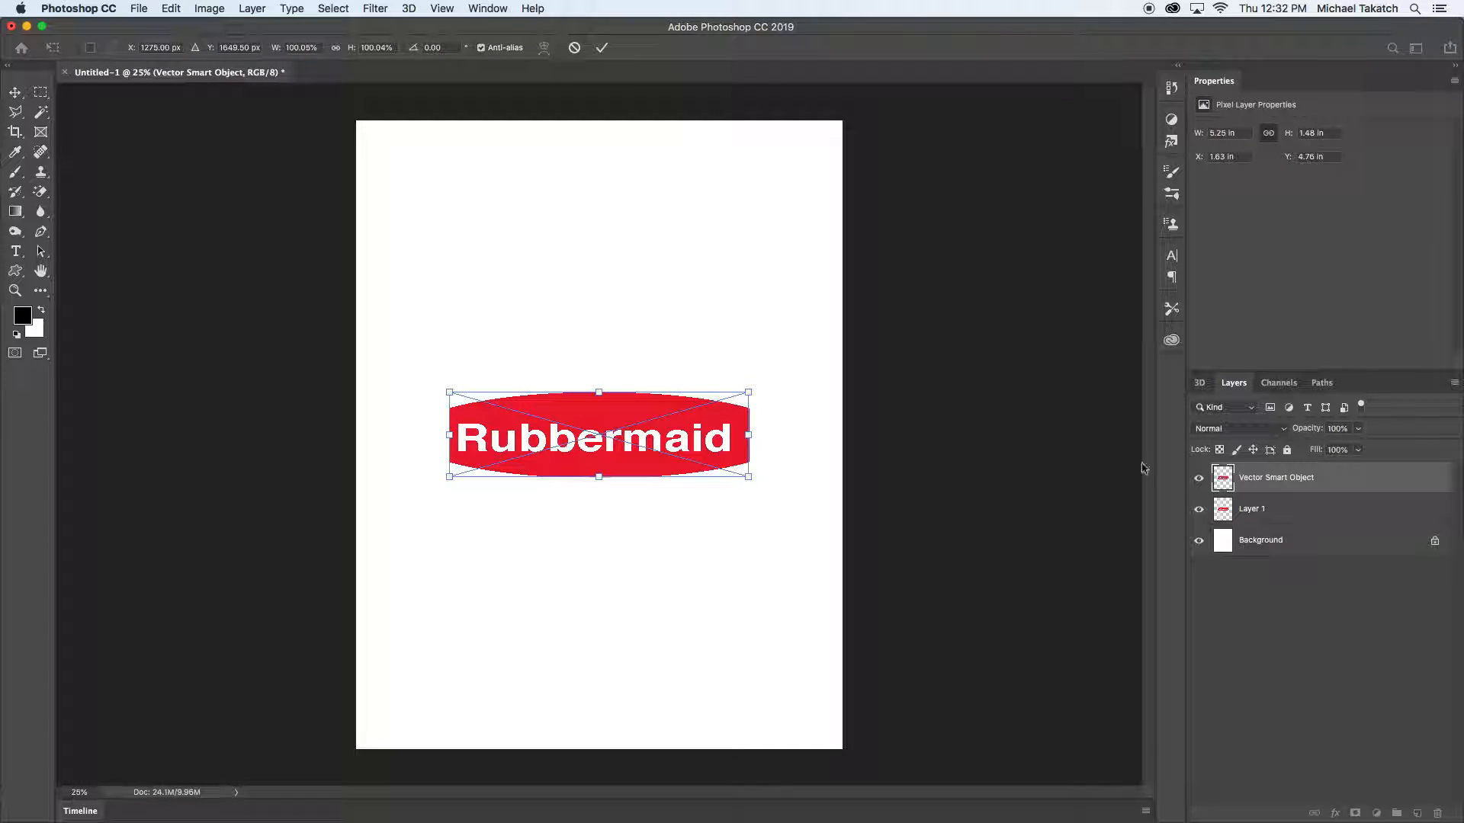
key(Escape)
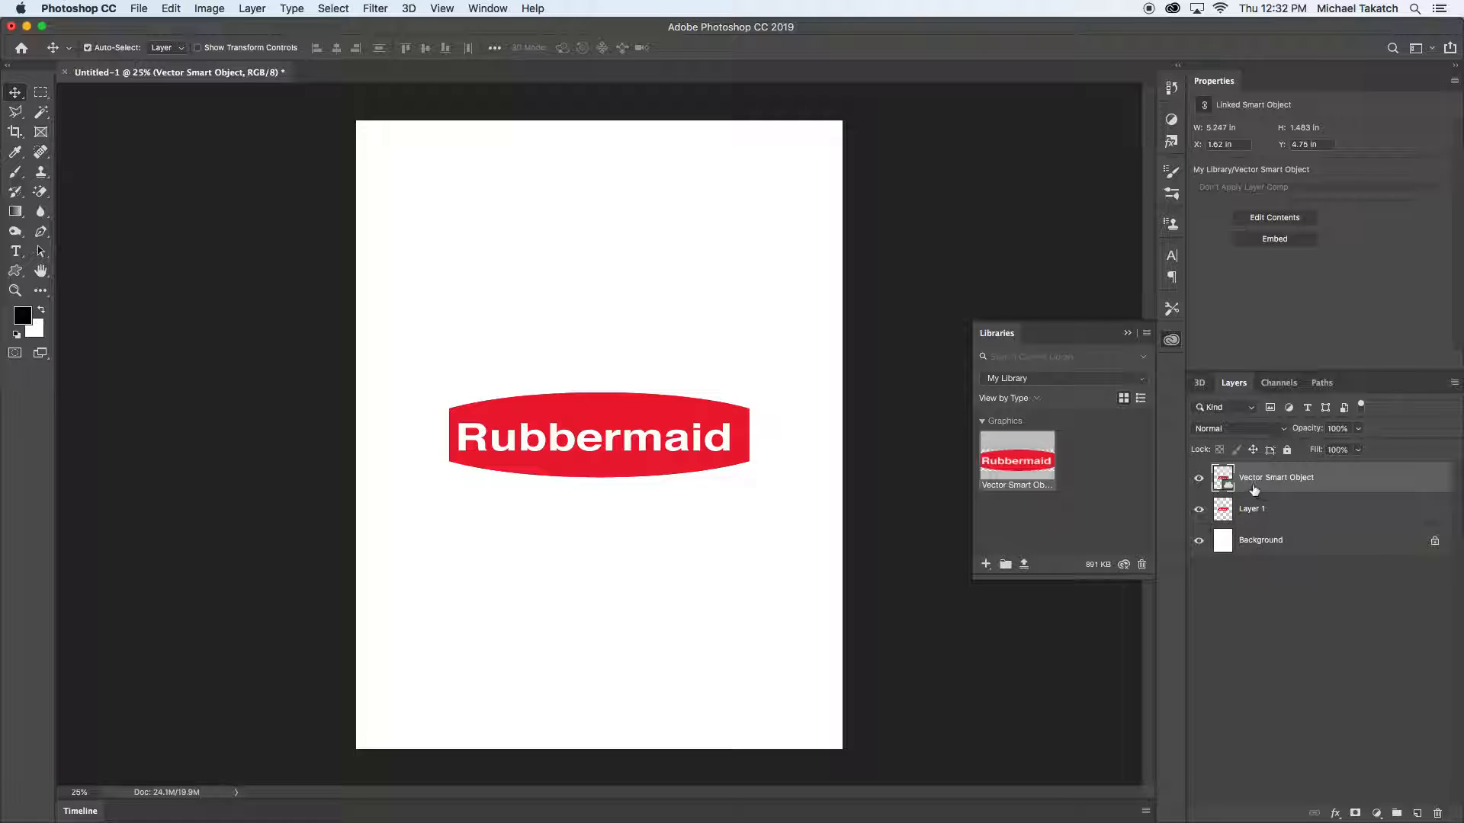
click(1199, 478)
click(1128, 333)
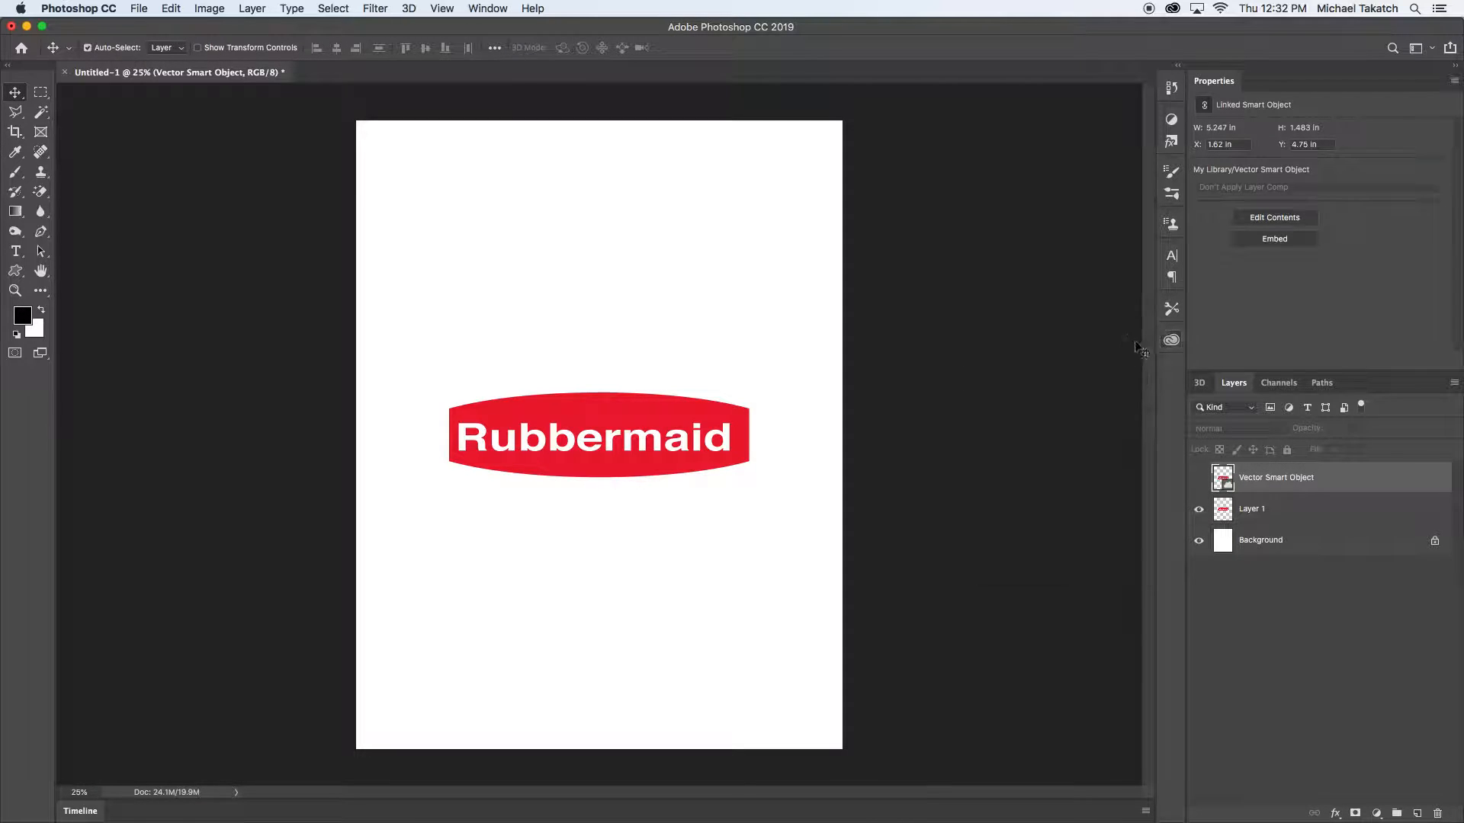
Add a Bevel & Emboss layer style with the linear gloss contour to the pasted pixel logo layer
click(1298, 511)
key(super+equal)
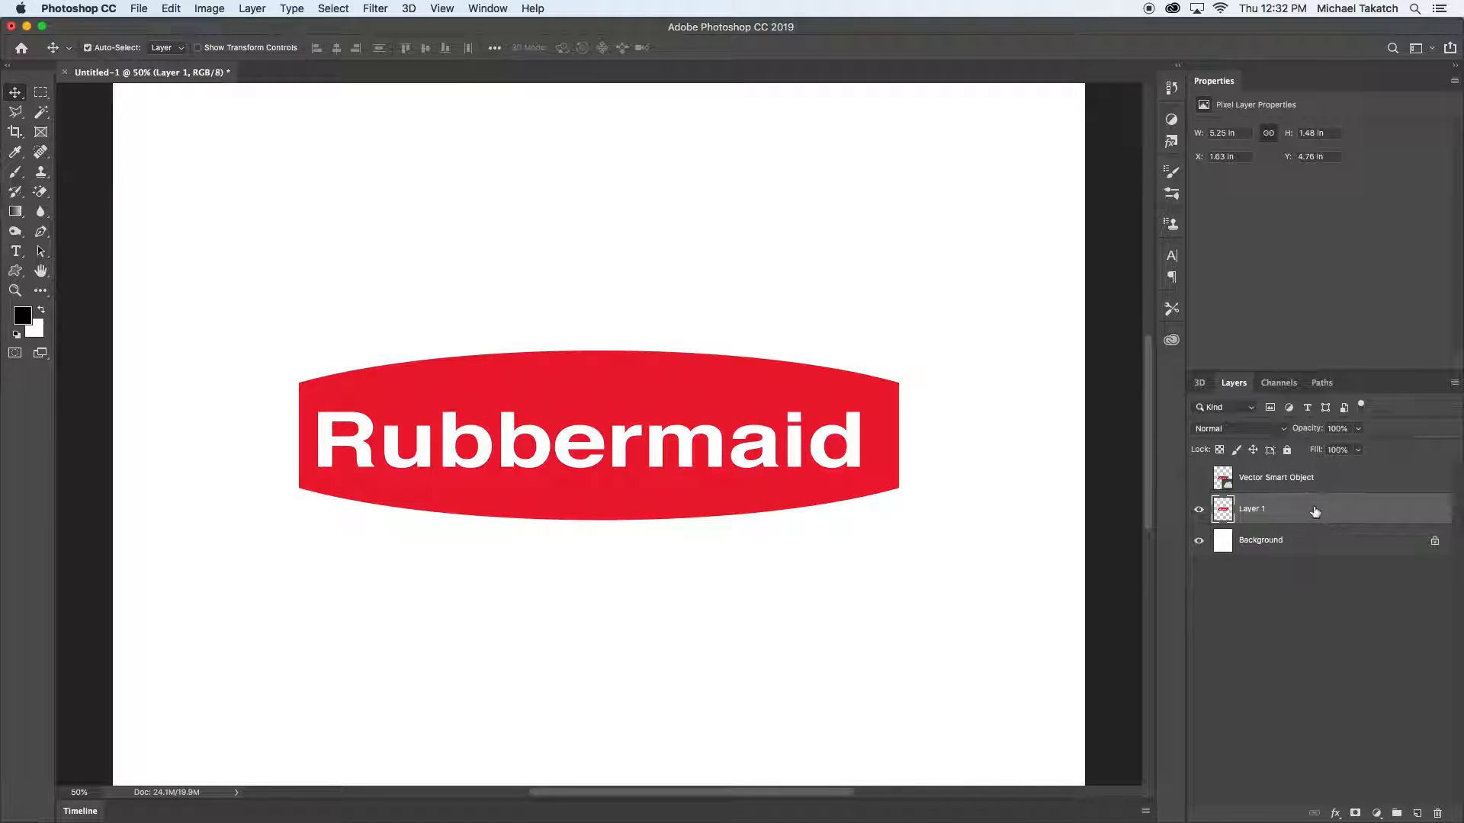
double_click(1314, 511)
click(957, 289)
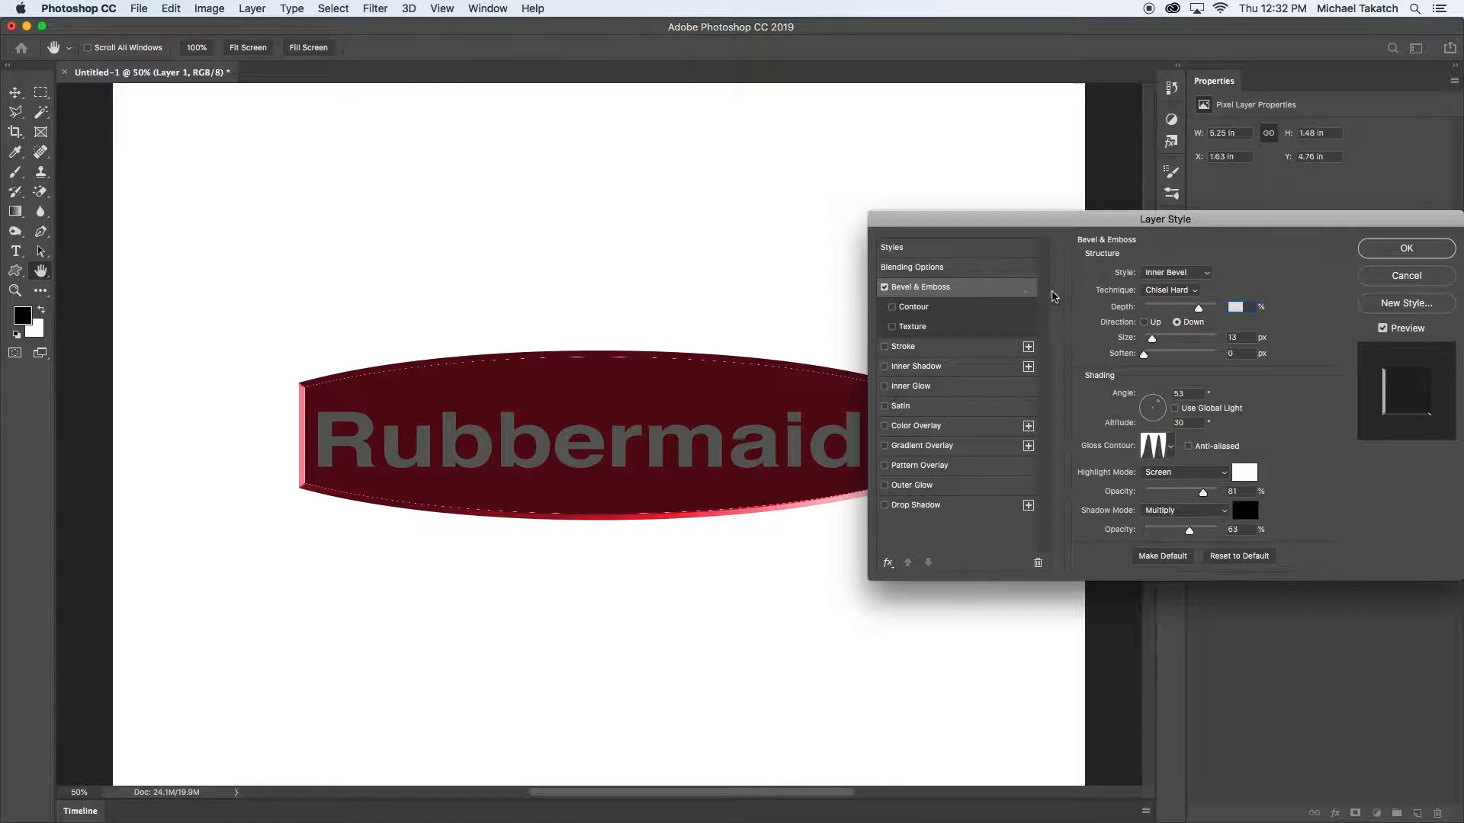
click(1171, 447)
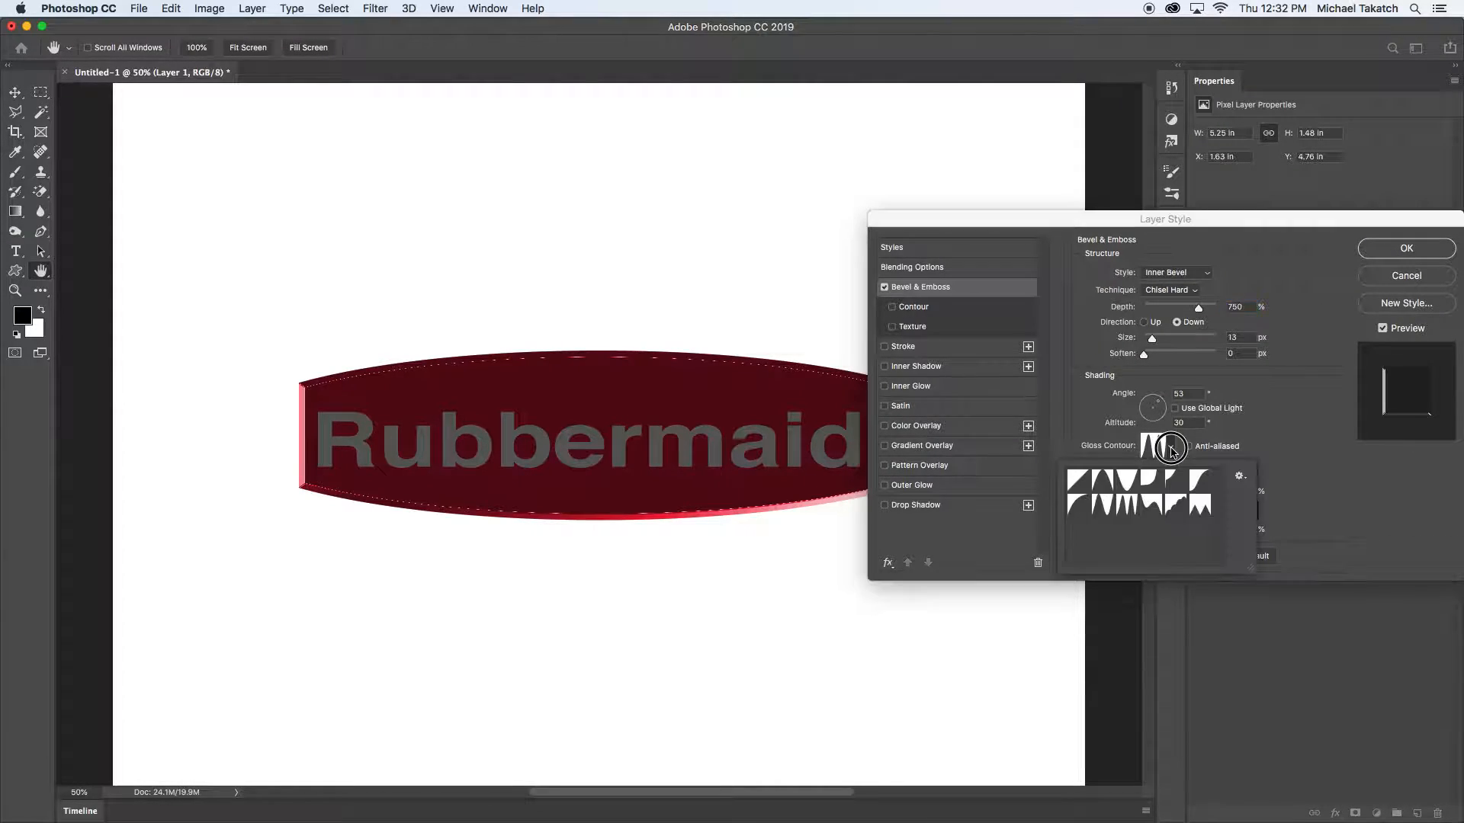
click(1084, 489)
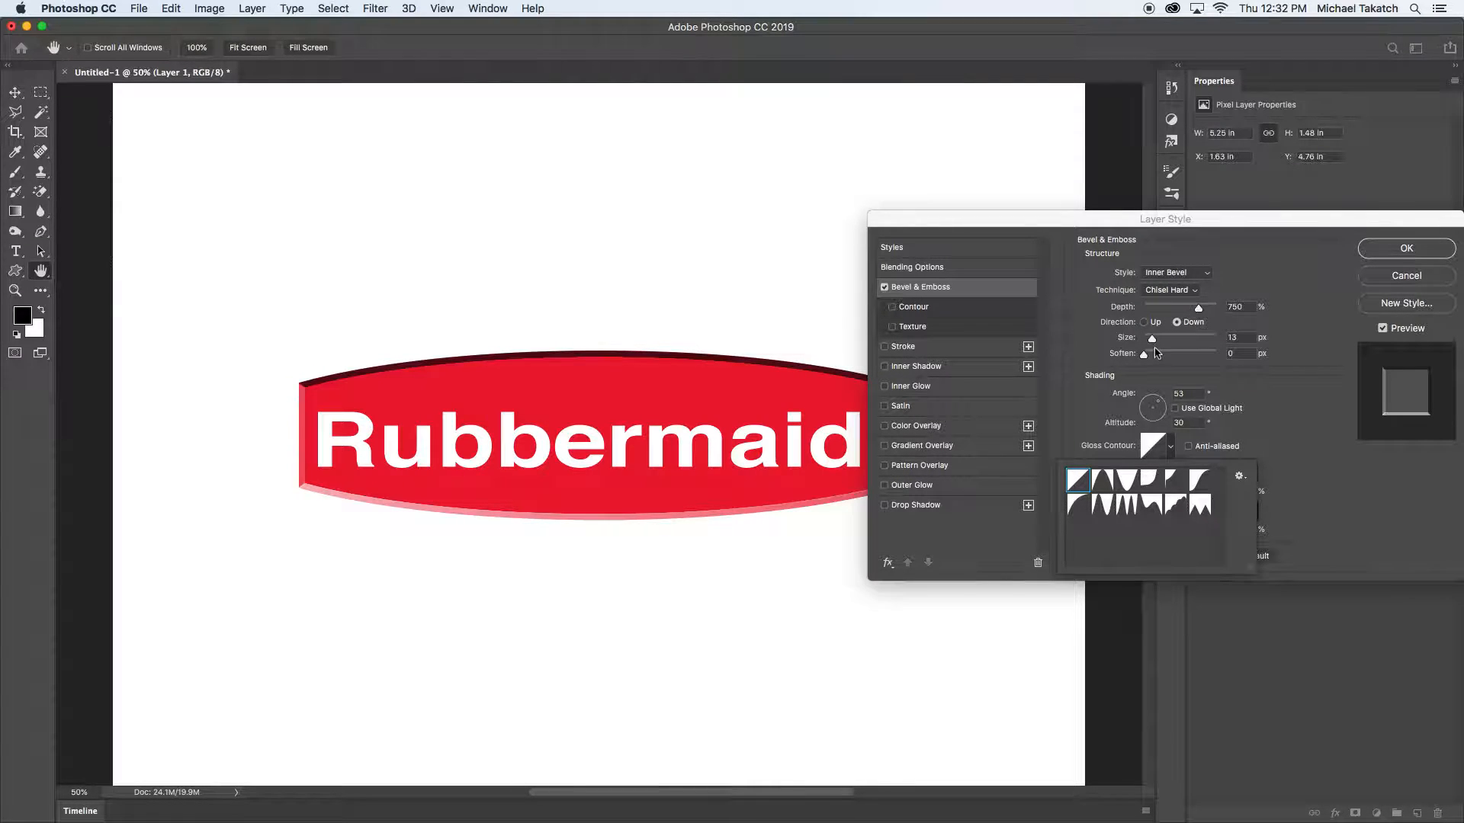
Set the bevel's size to 23 px and apply the layer style
click(1243, 337)
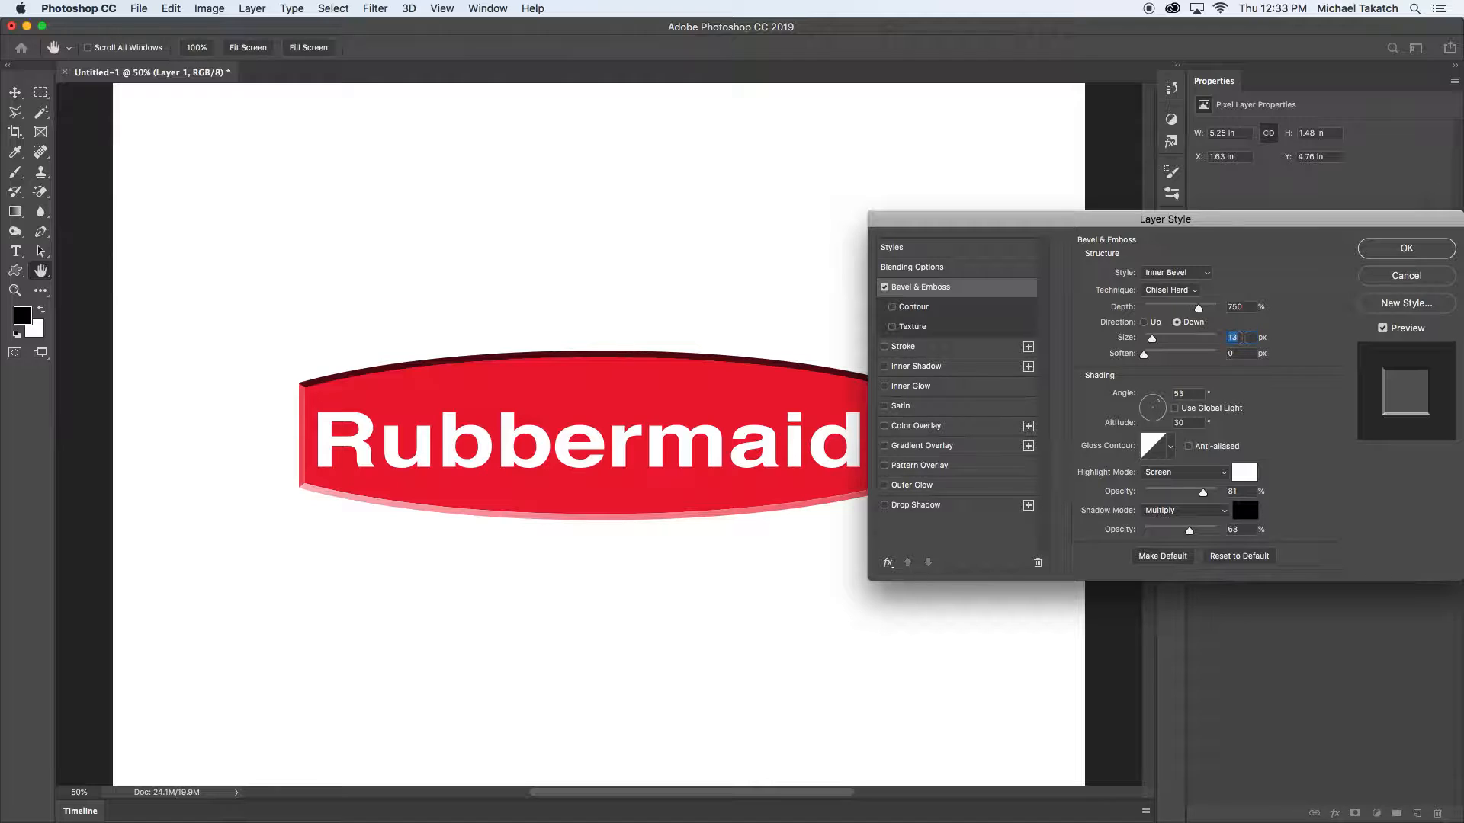
key(Up)
key(Up)
key(Up)
key(Up)
key(Up)
key(Up)
key(Up)
key(Up)
key(Up)
key(Up)
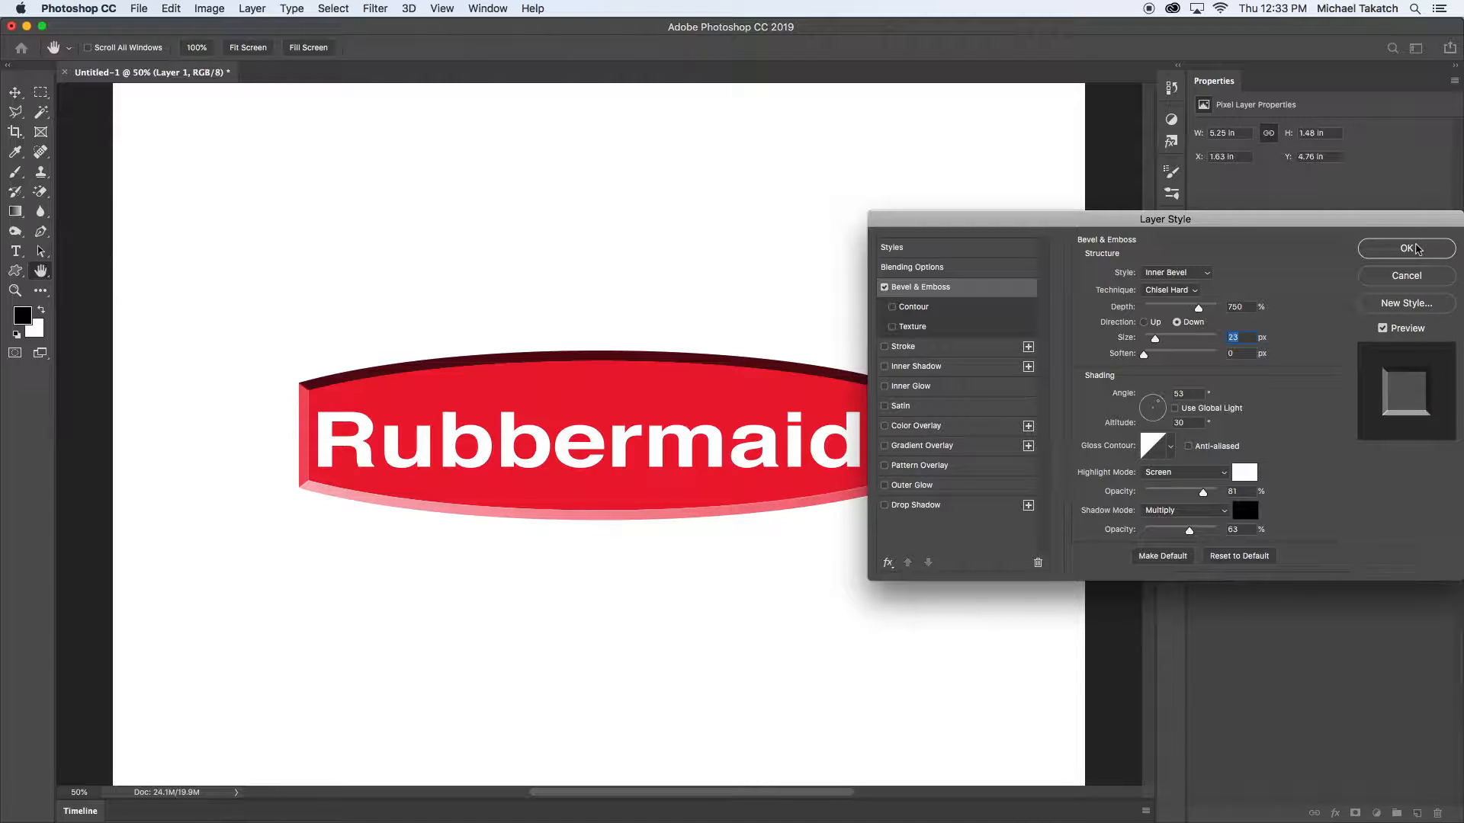
click(1407, 248)
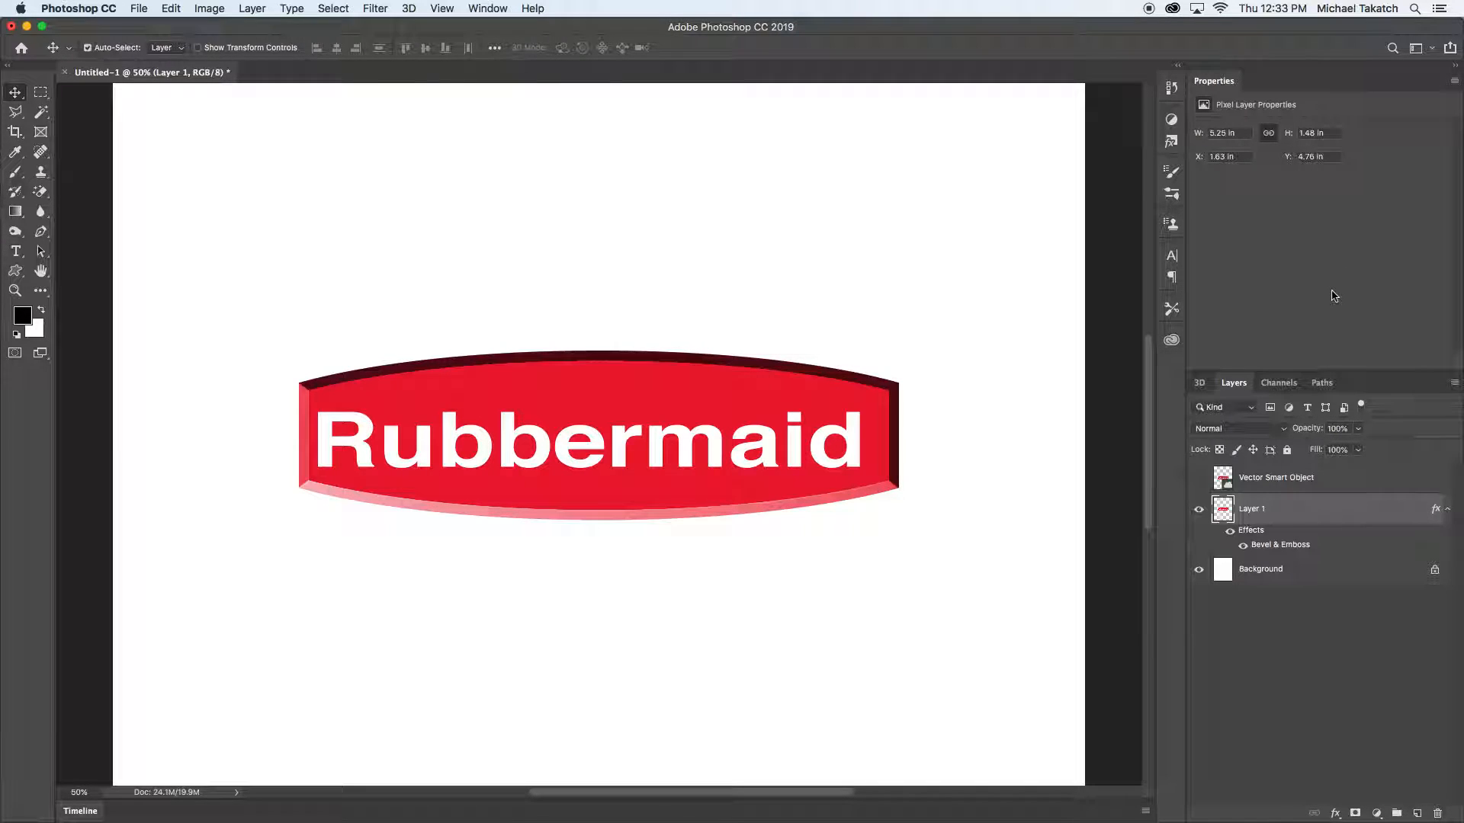
Add a Drop Shadow with the linear contour to the pixel logo layer, offset about 75 px at an angle of about 66°
double_click(1290, 511)
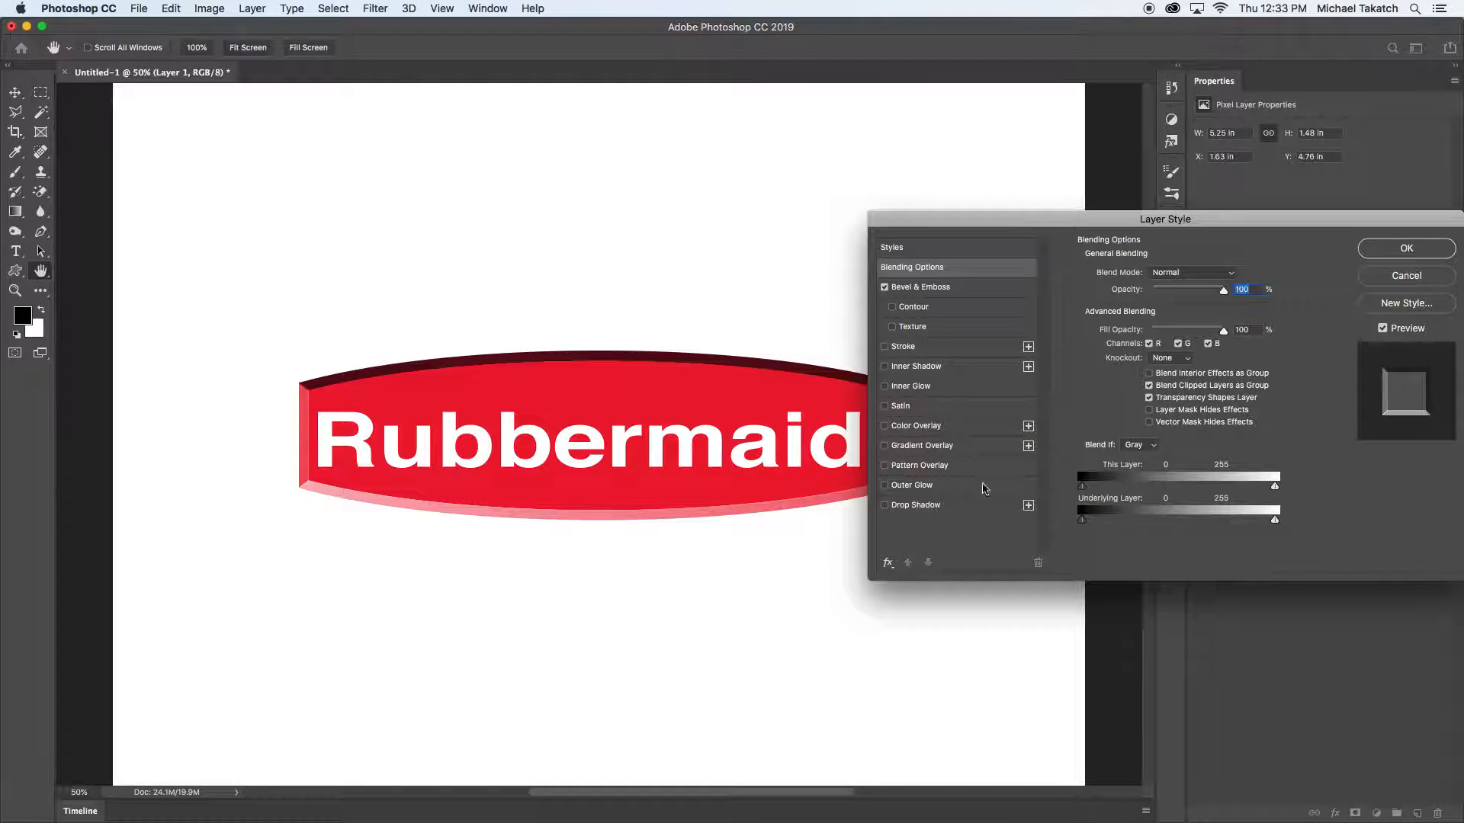
click(944, 505)
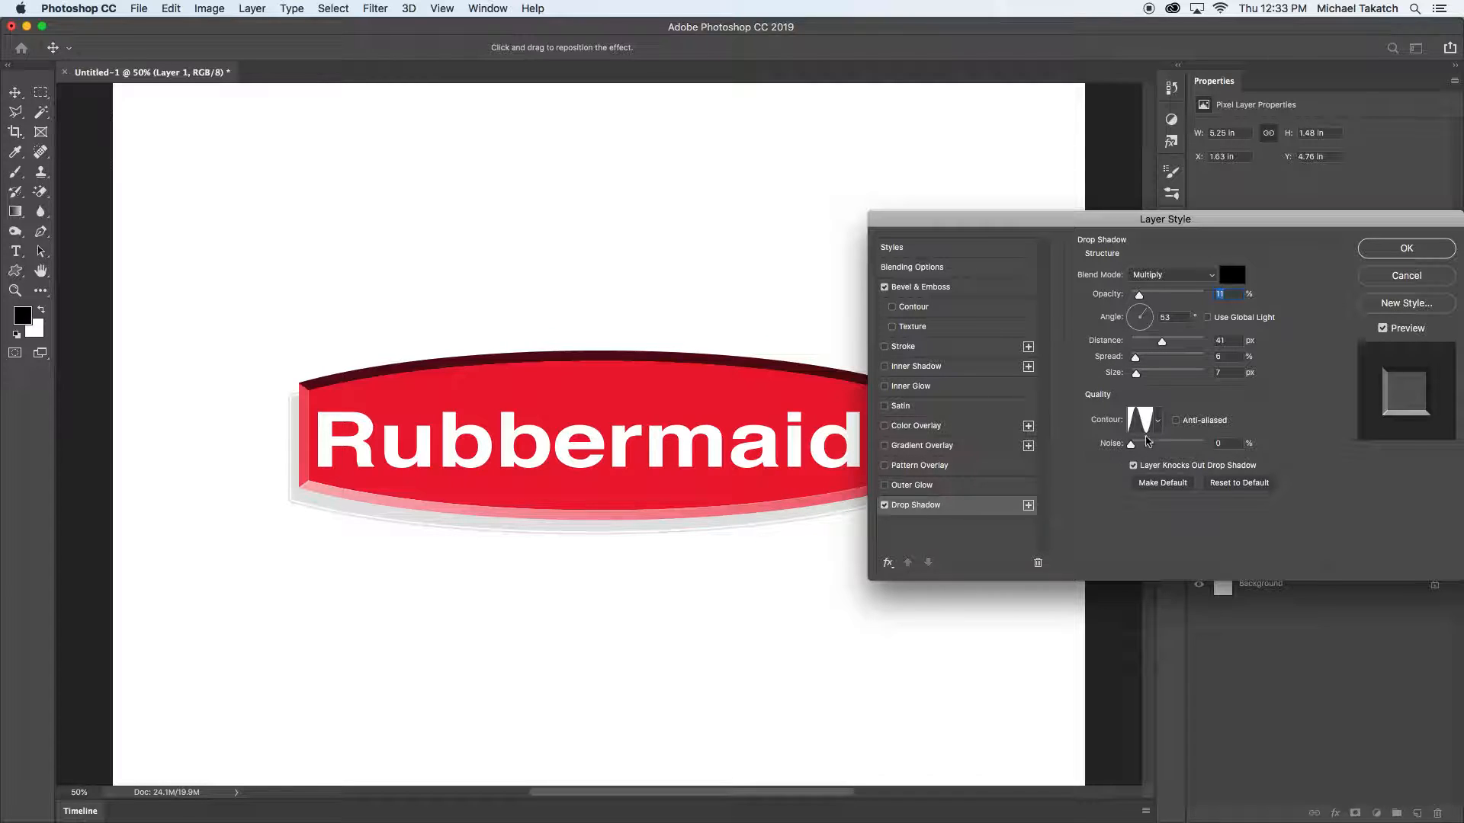
click(1159, 421)
click(1066, 455)
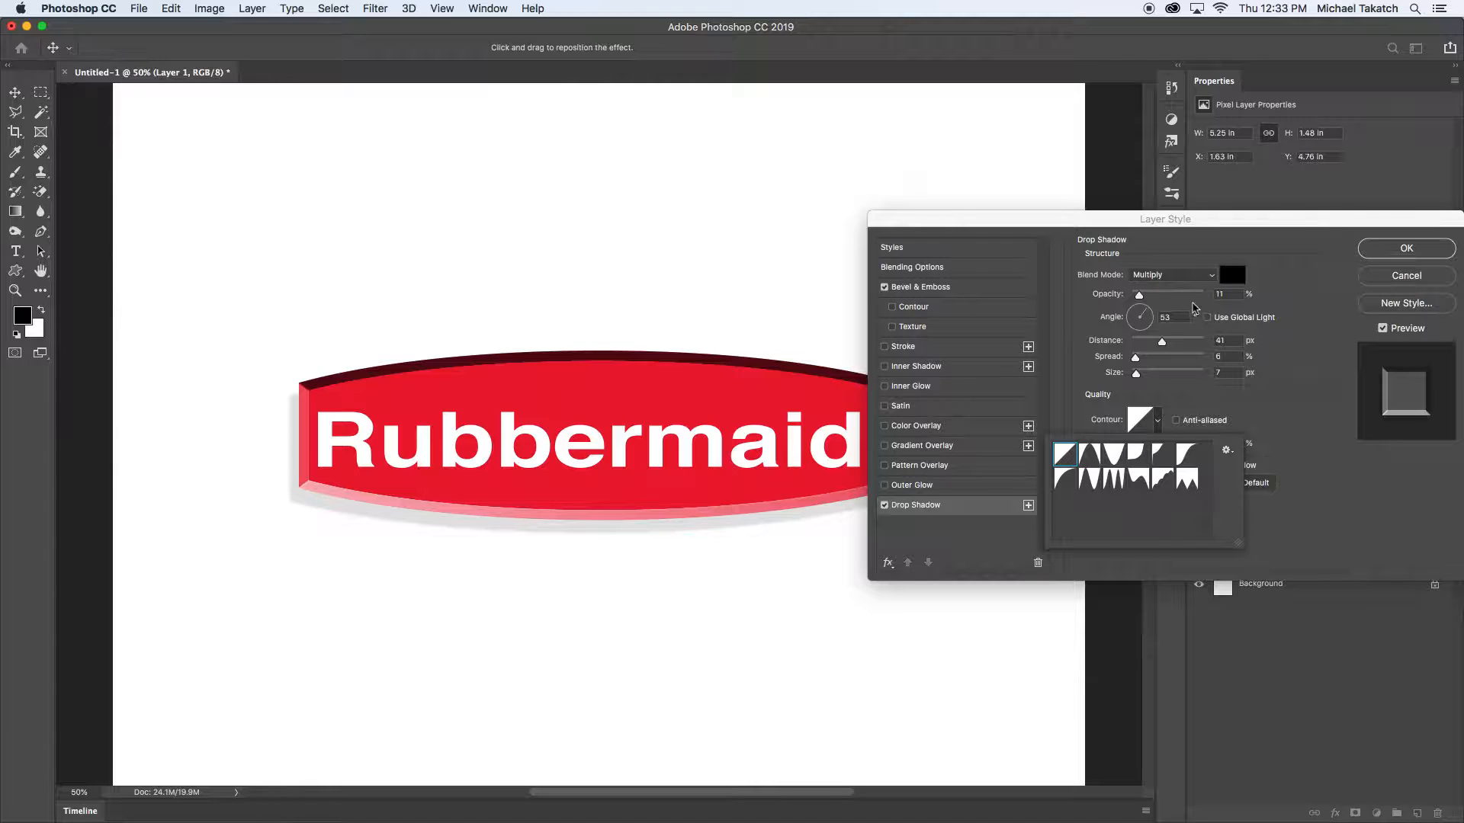
mouse_move(759, 477)
mouse_down()
mouse_move(746, 484)
mouse_move(762, 494)
mouse_up()
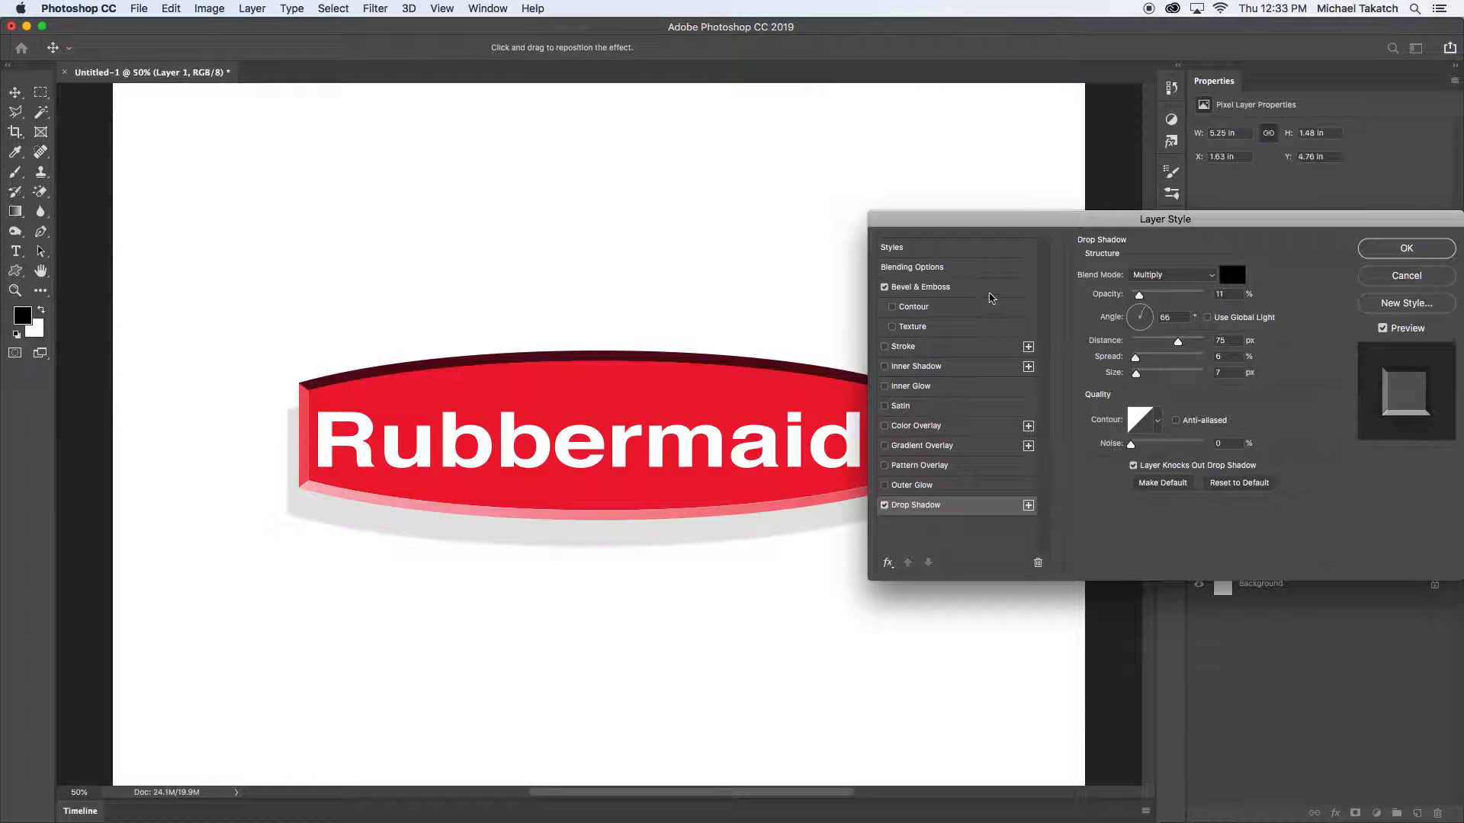
Set the Bevel & Emboss light angle to about -133° with altitude 32°, keeping black as the shadow color
click(991, 290)
drag(1157, 406, 1146, 413)
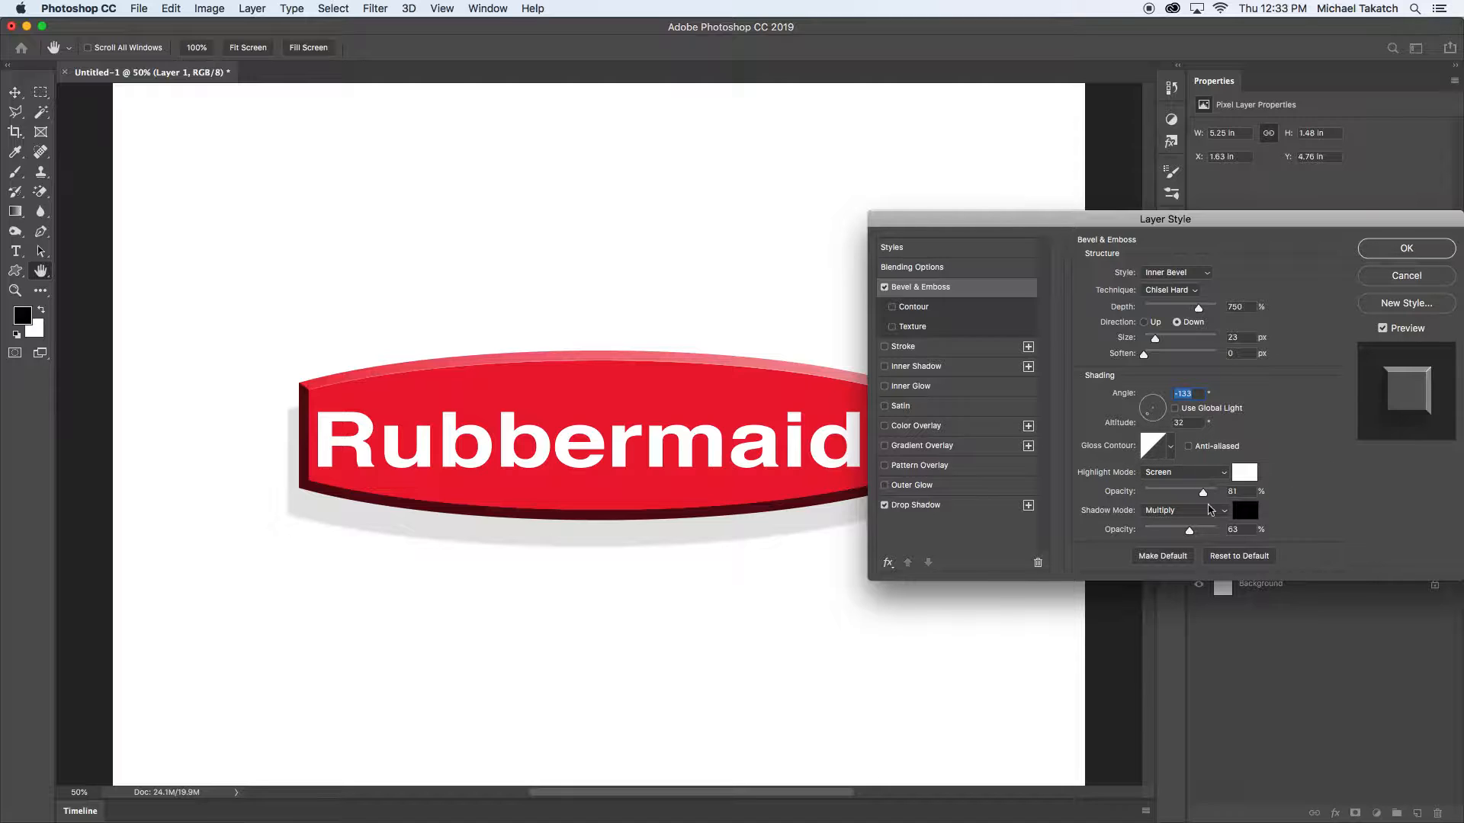
click(1243, 512)
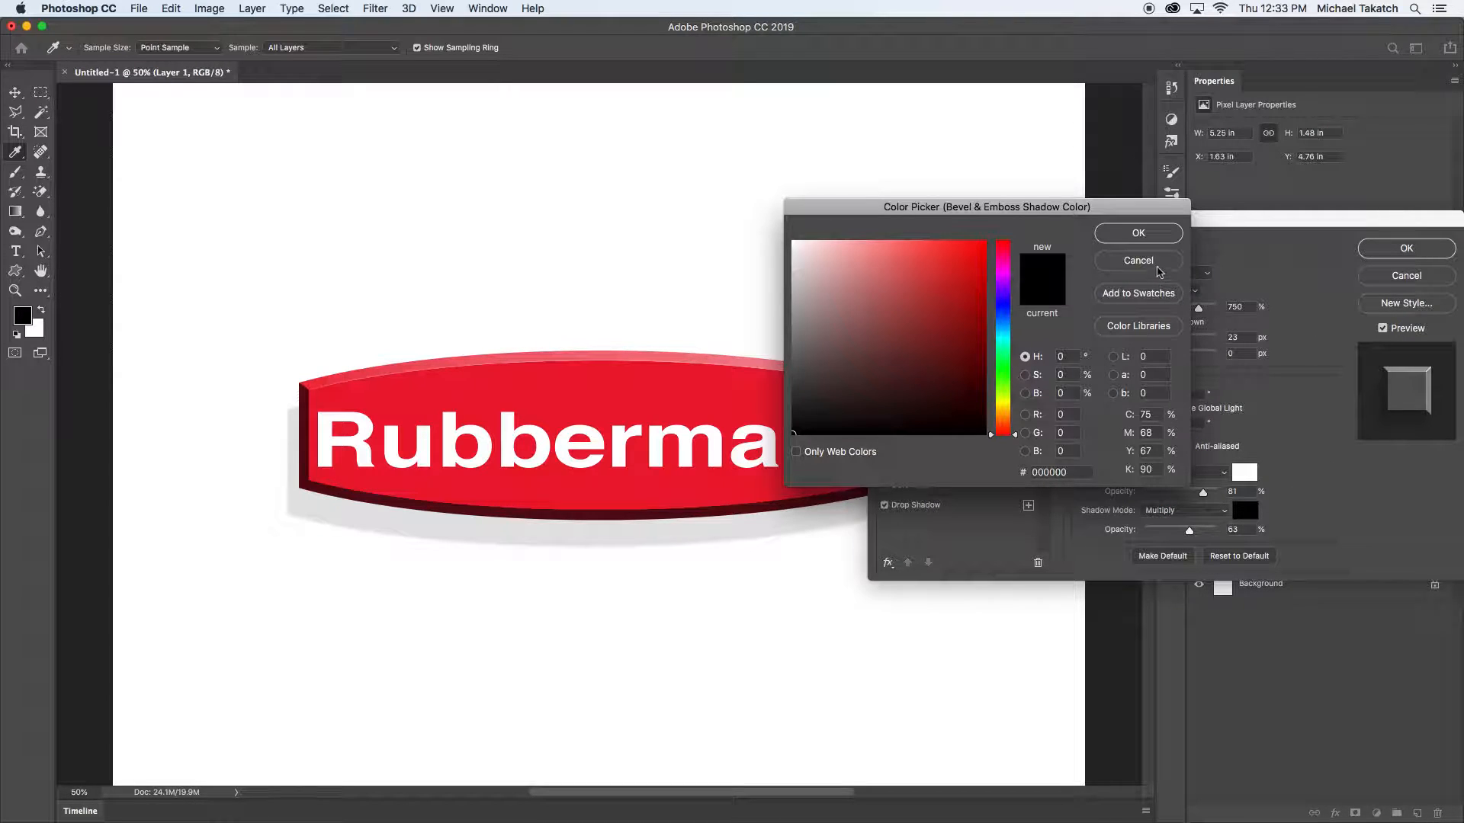
click(1159, 259)
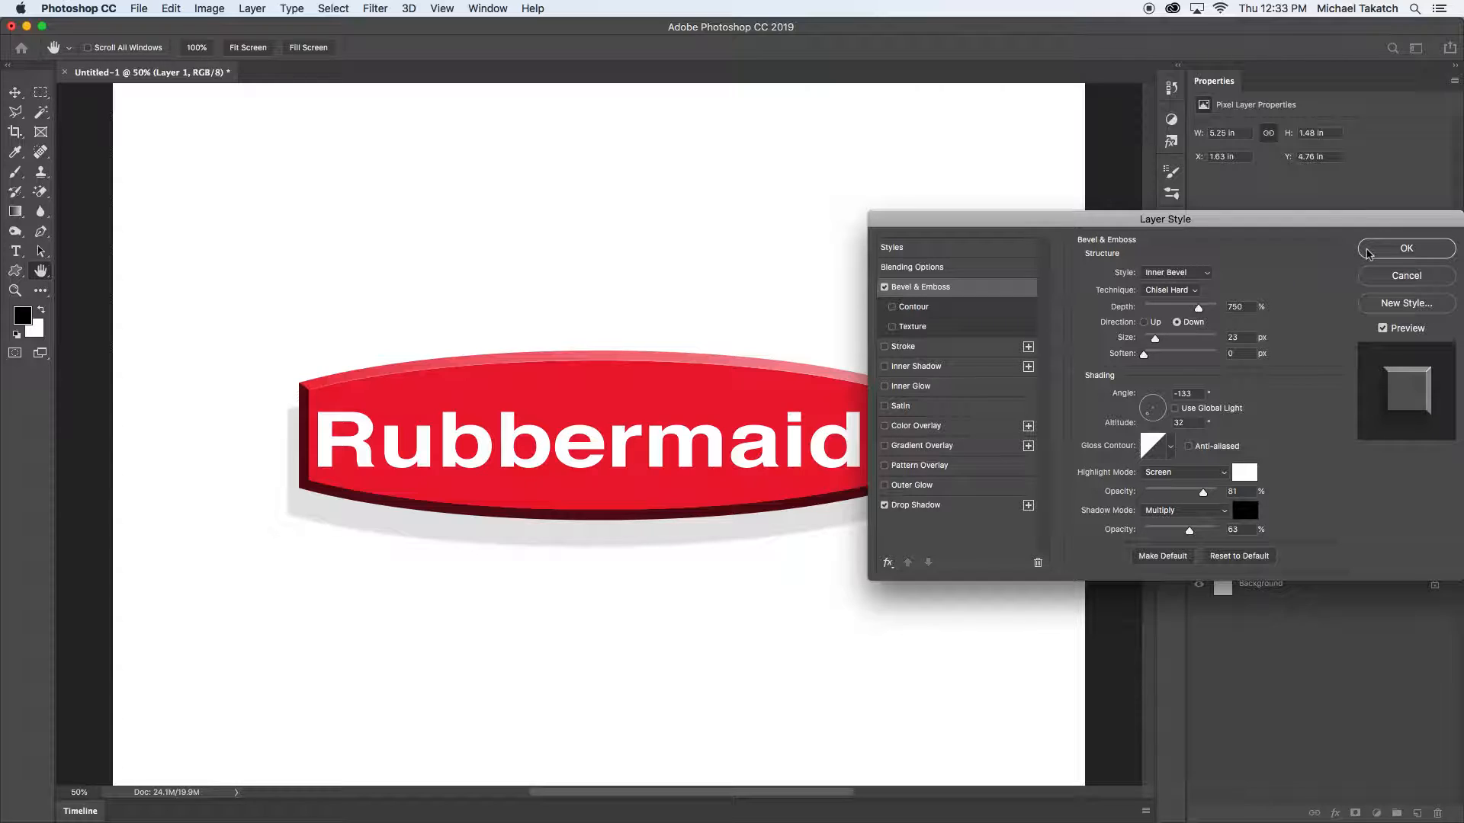
Apply the layer style and select all white lettering on the logo layer using the Magic Wand with Contiguous turned off
click(1370, 252)
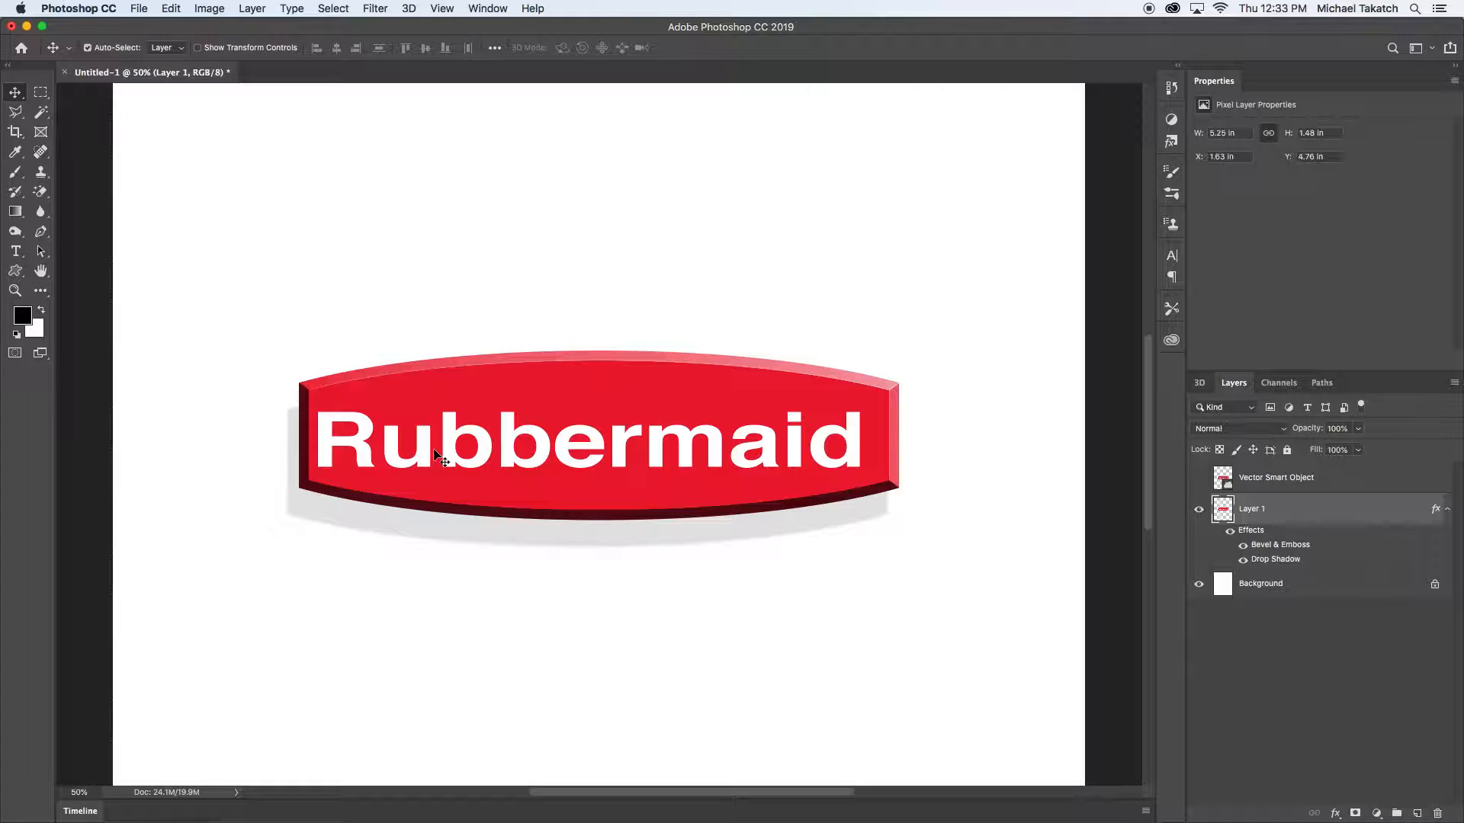
click(16, 114)
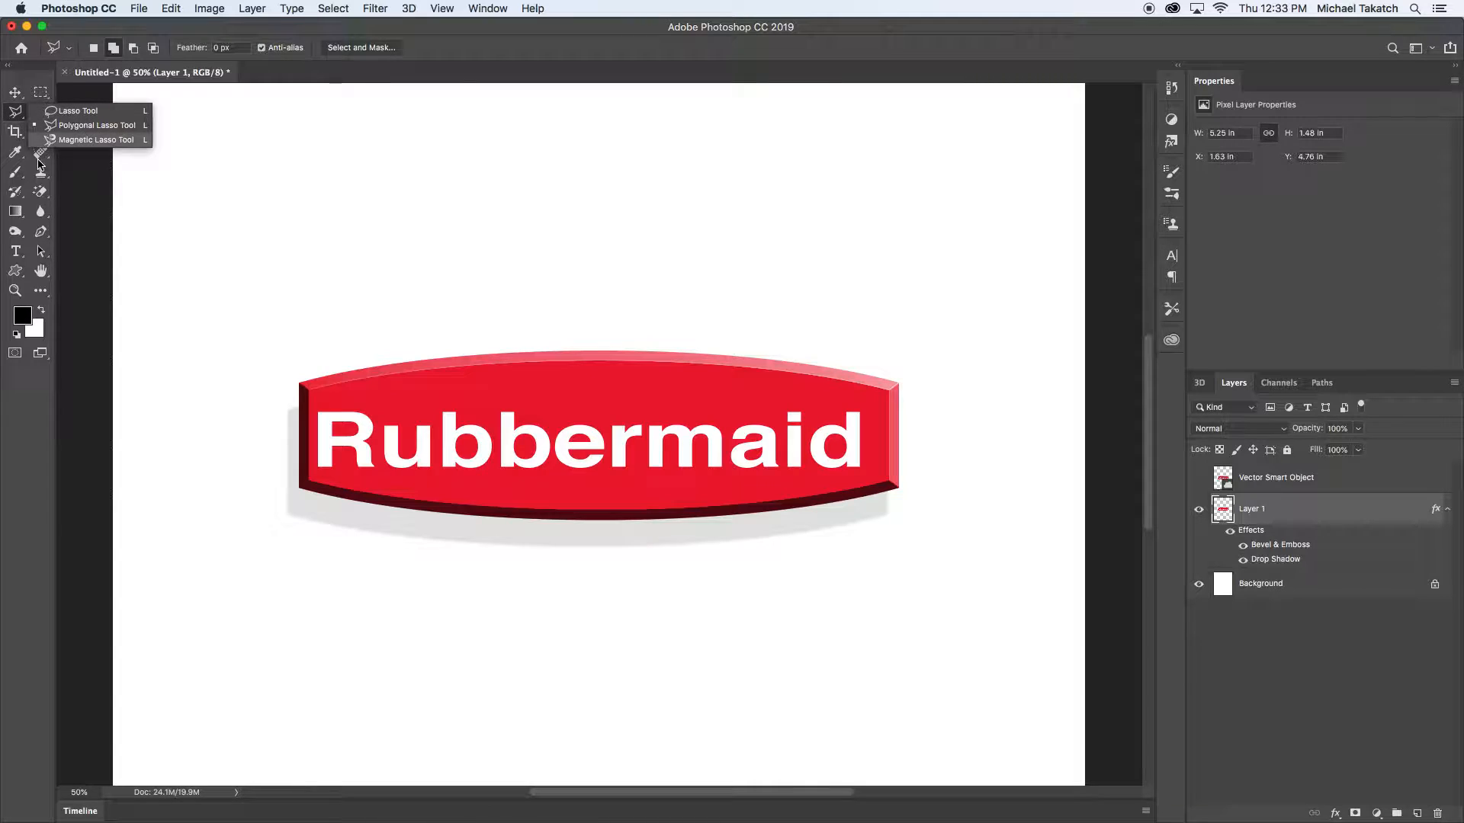
click(14, 131)
click(40, 114)
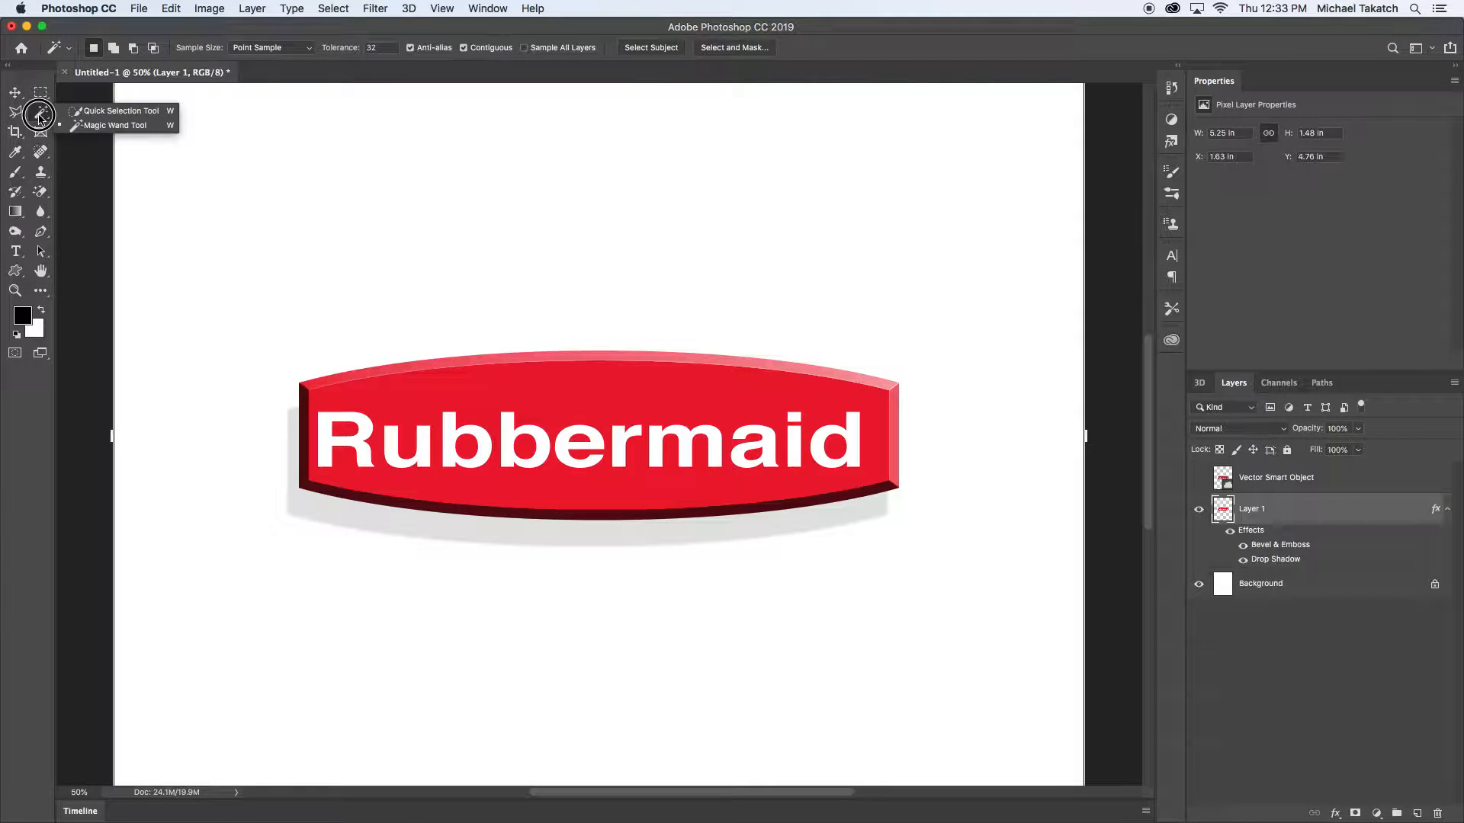
click(88, 127)
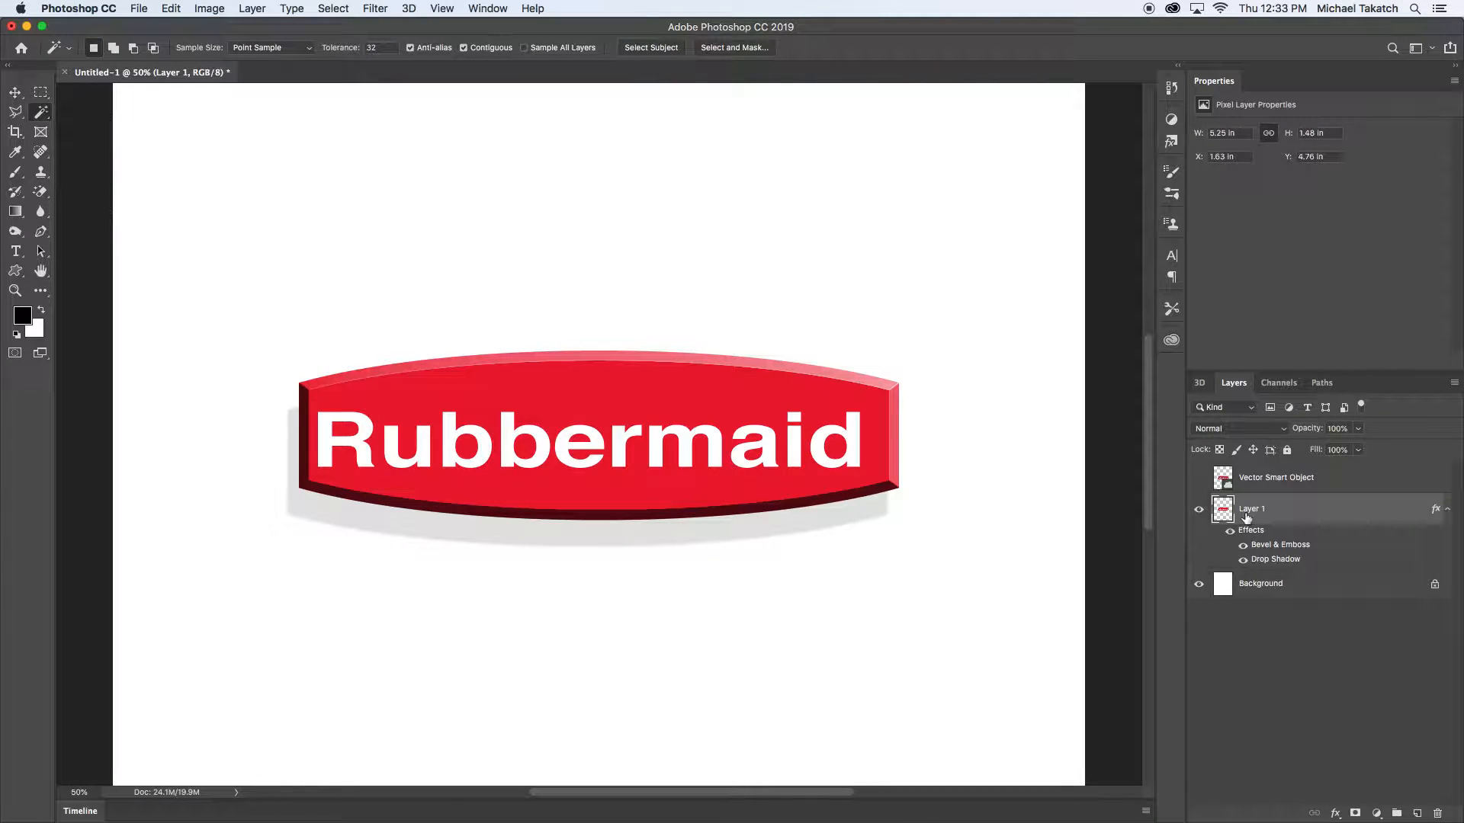
click(822, 449)
click(795, 446)
shift+click(796, 418)
shift+click(771, 444)
click(464, 48)
click(820, 437)
Create a new layer above the logo layer, fill the lettering selection with white on it, and deselect
click(1417, 814)
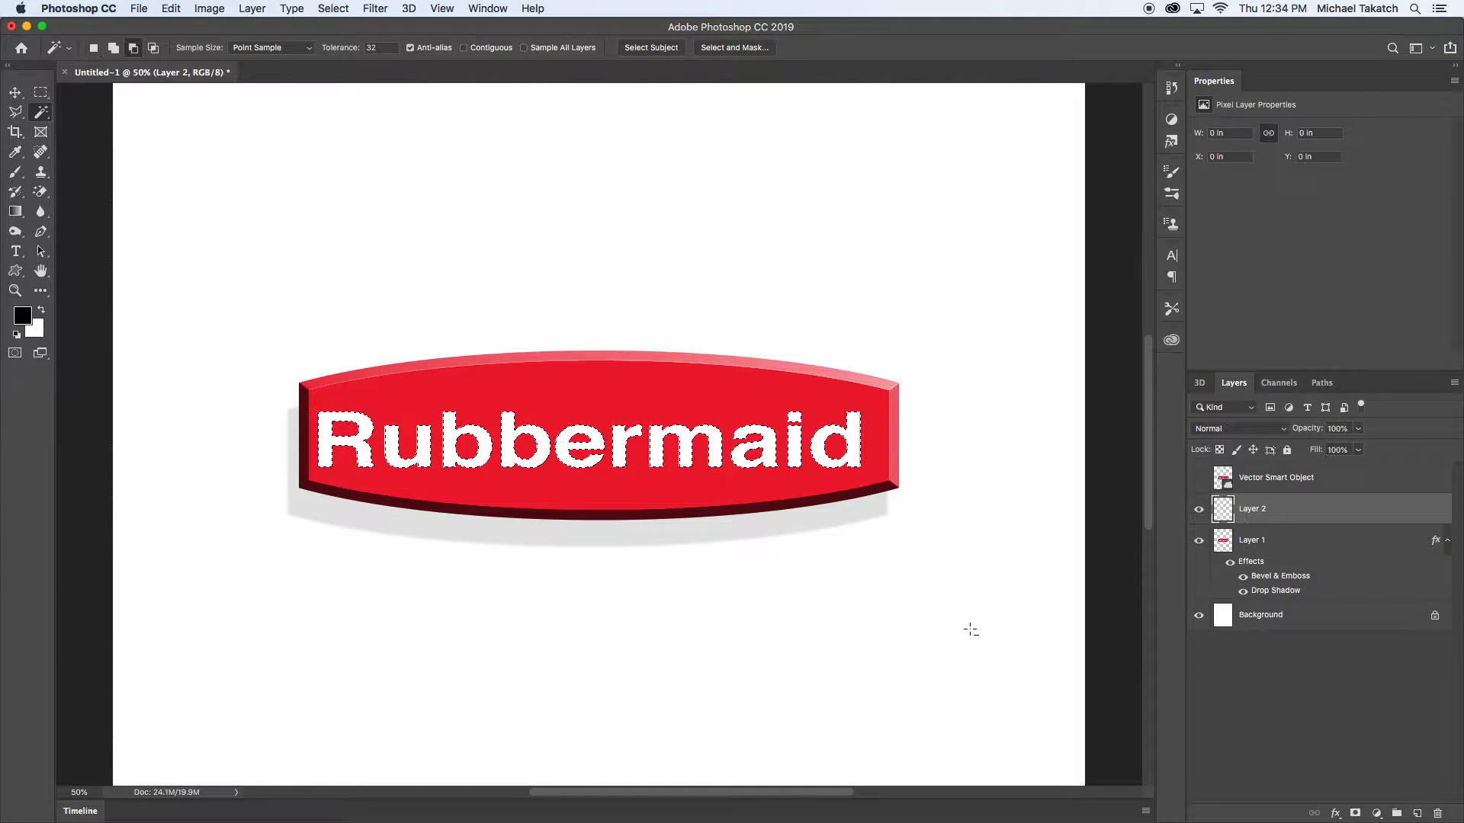
key(alt+BackSpace)
key(super+BackSpace)
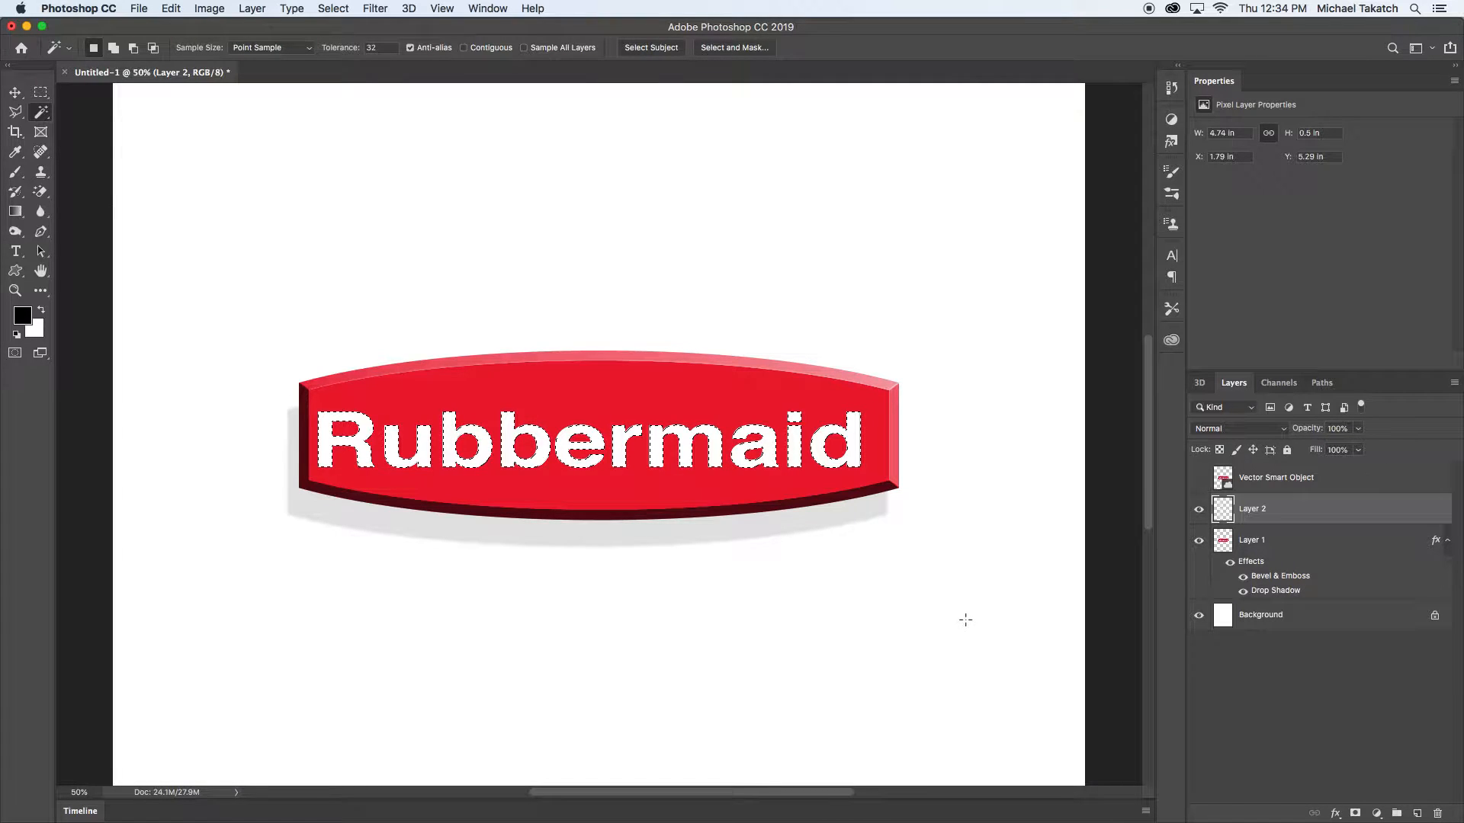
key(super+d)
Turn off Auto-Select and try moving the separate white lettering layer away from the original lettering
key(v)
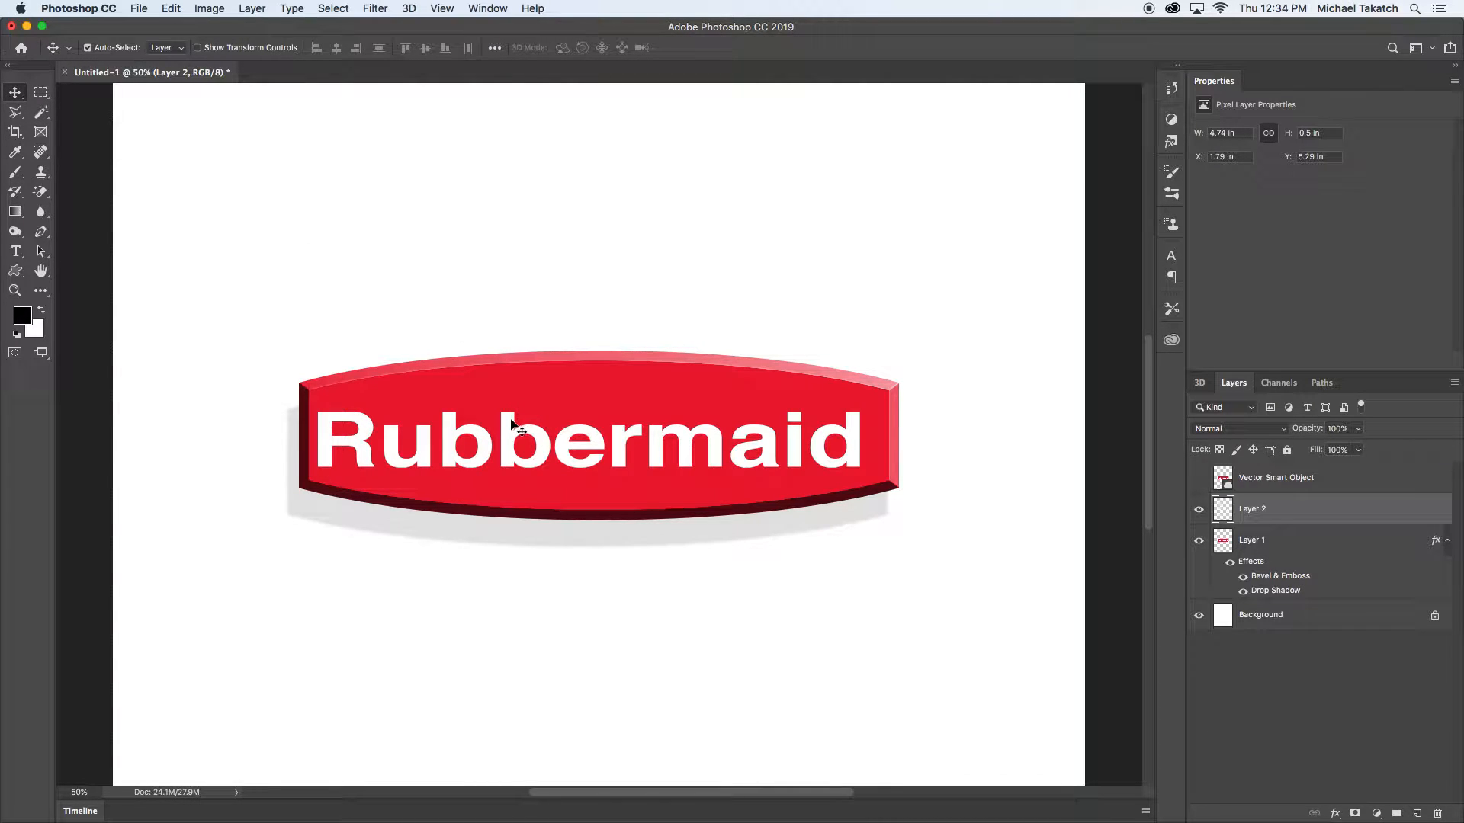
click(88, 47)
mouse_move(459, 415)
mouse_down()
mouse_move(500, 386)
mouse_move(479, 414)
mouse_up()
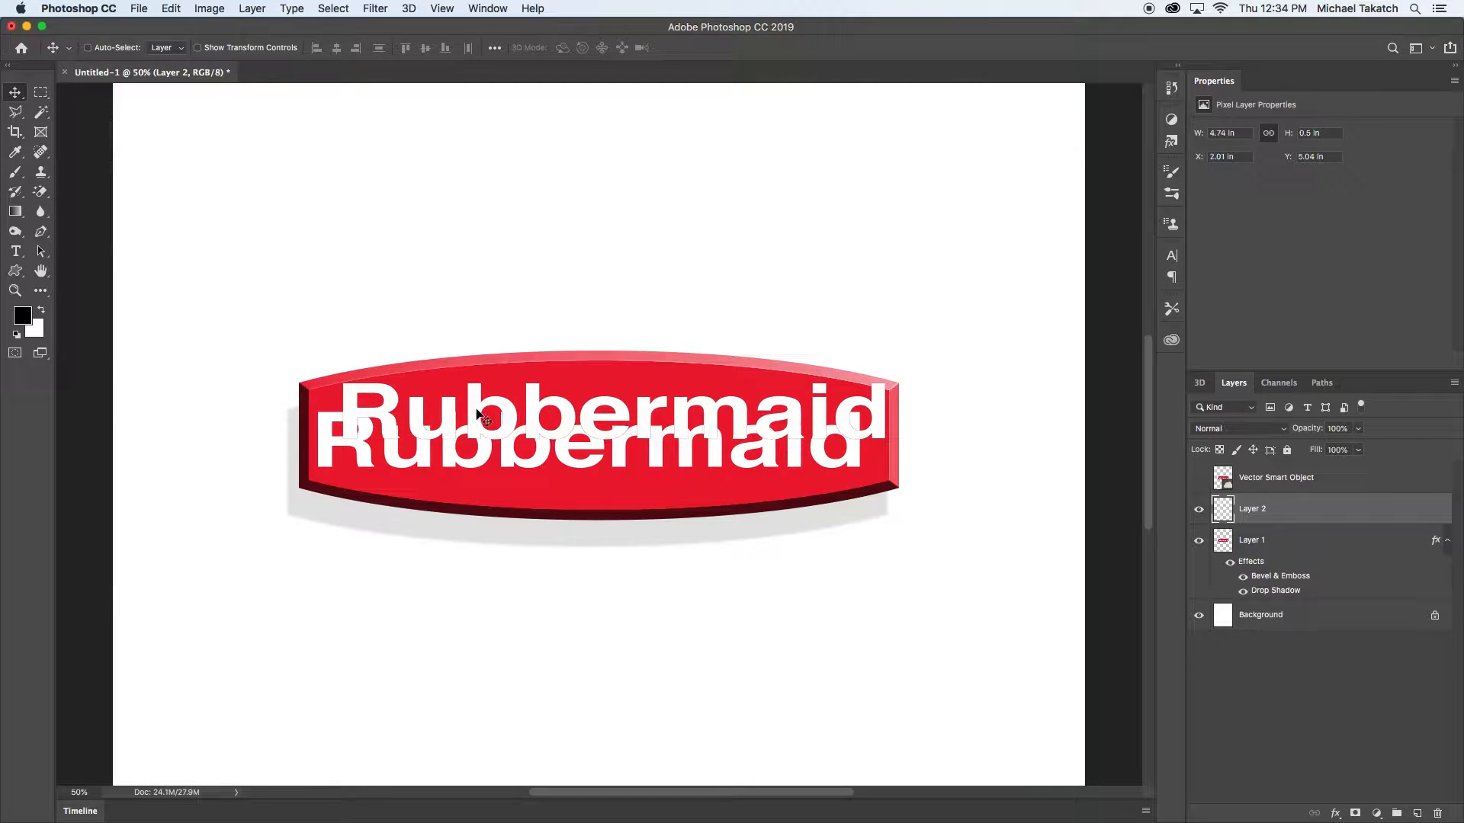
key(super+z)
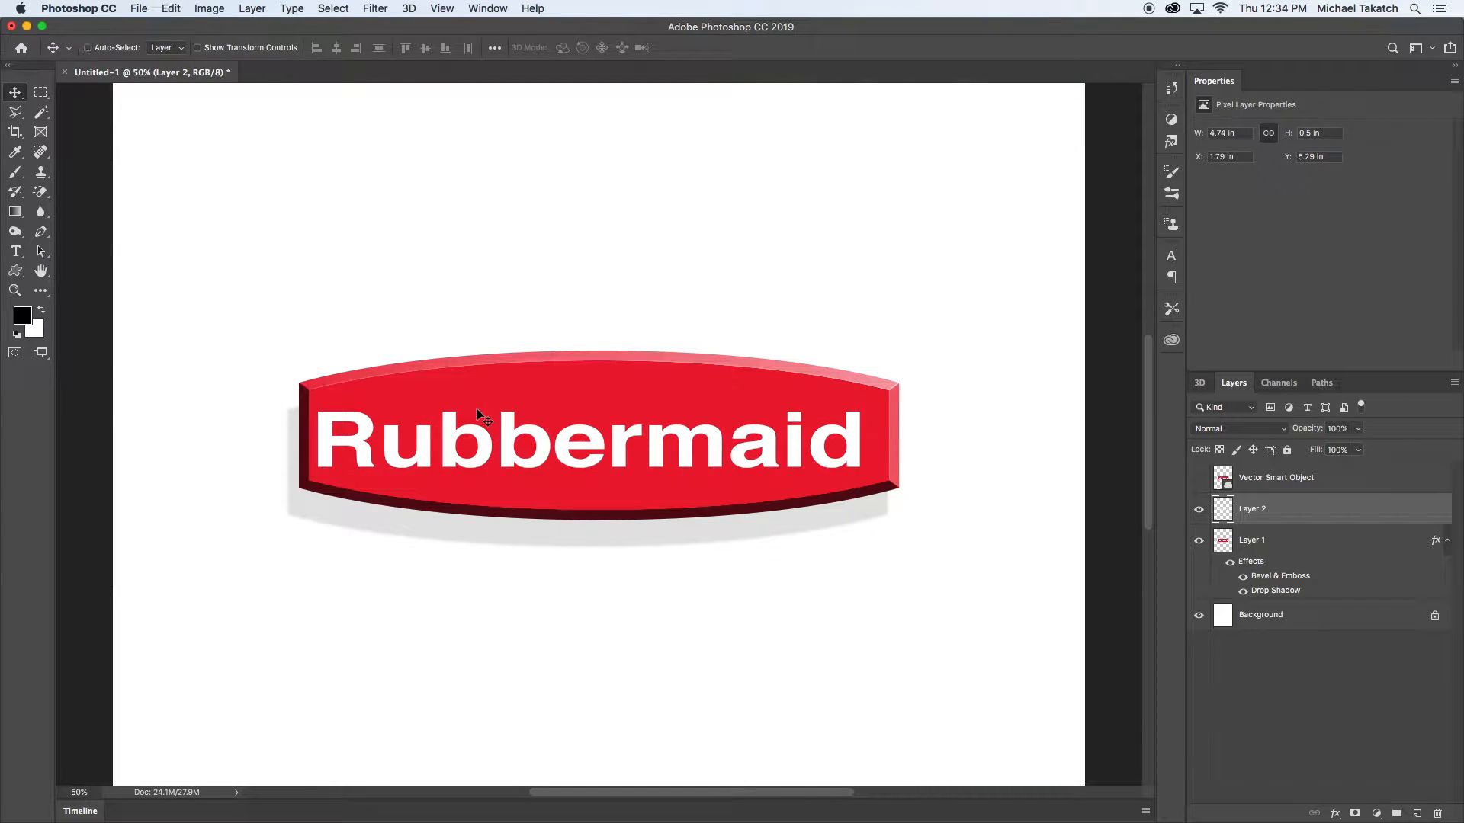
Add a Bevel & Emboss layer style to the white lettering layer and reduce the bevel size to a few pixels
double_click(1293, 508)
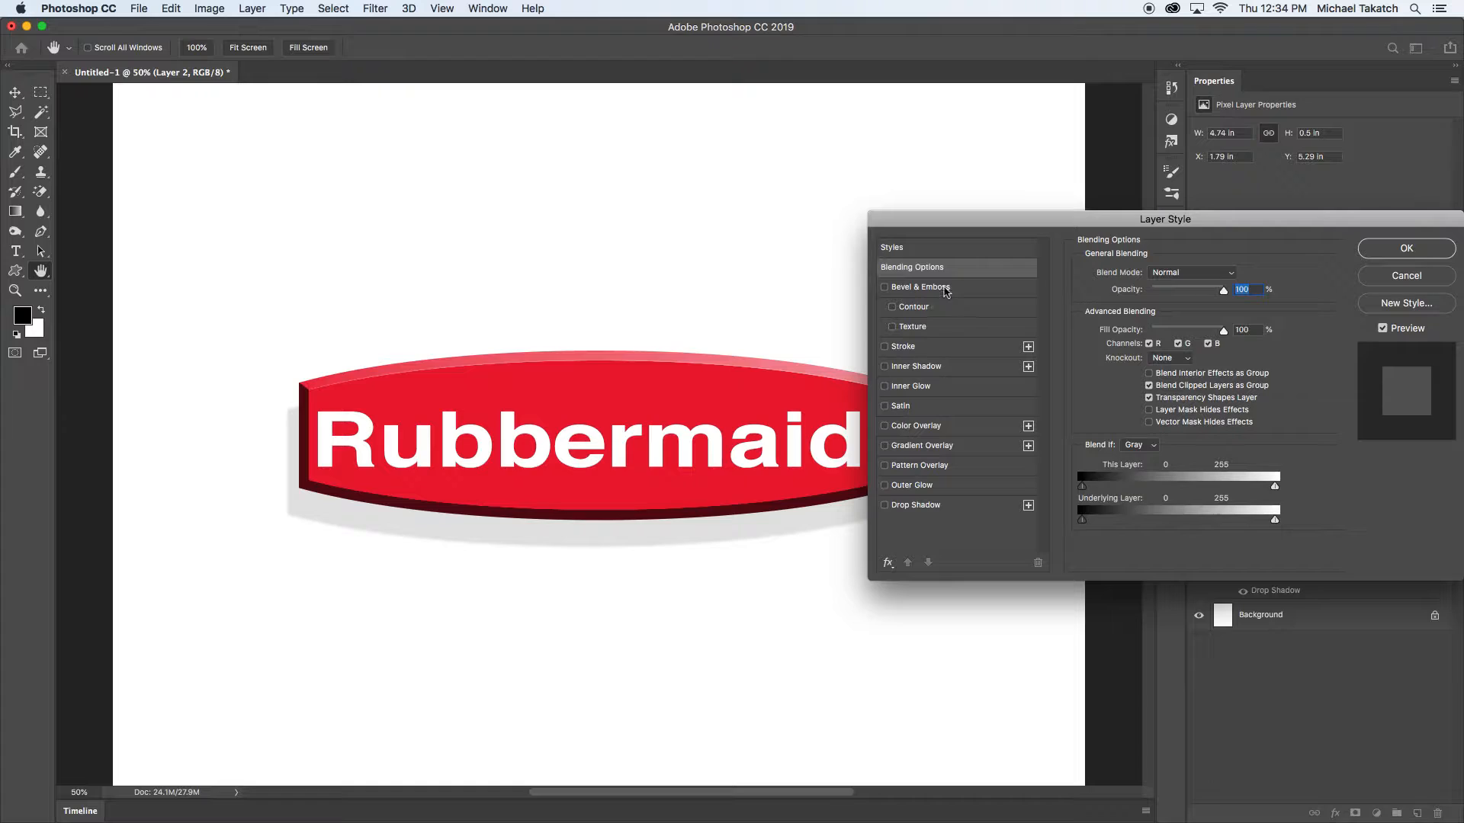
click(945, 289)
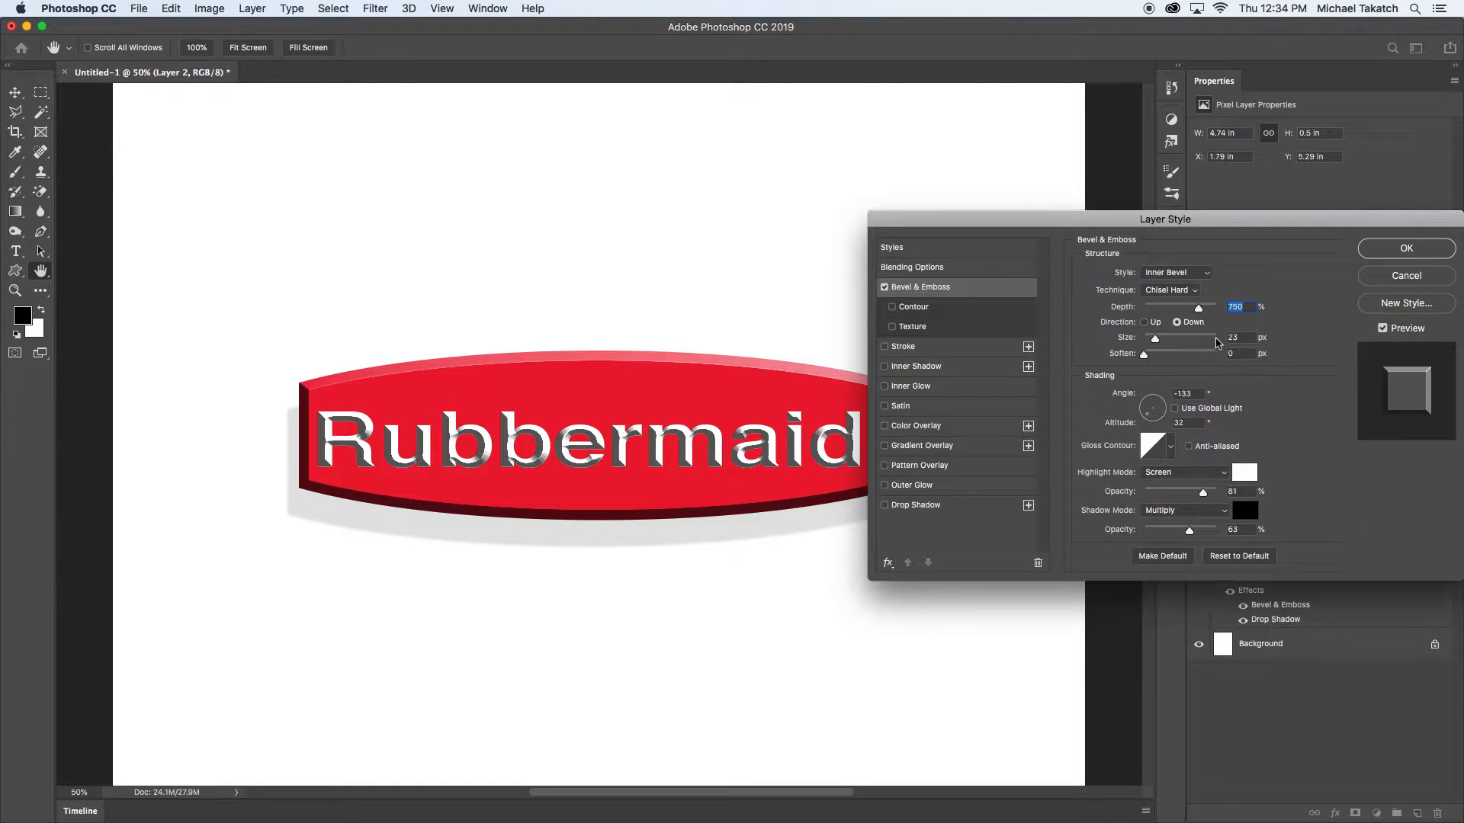
click(1244, 338)
key(Down)
key(Down)
key(Down)
key(Down)
key(Down)
key(Down)
key(Down)
key(Down)
drag(1153, 341, 1150, 340)
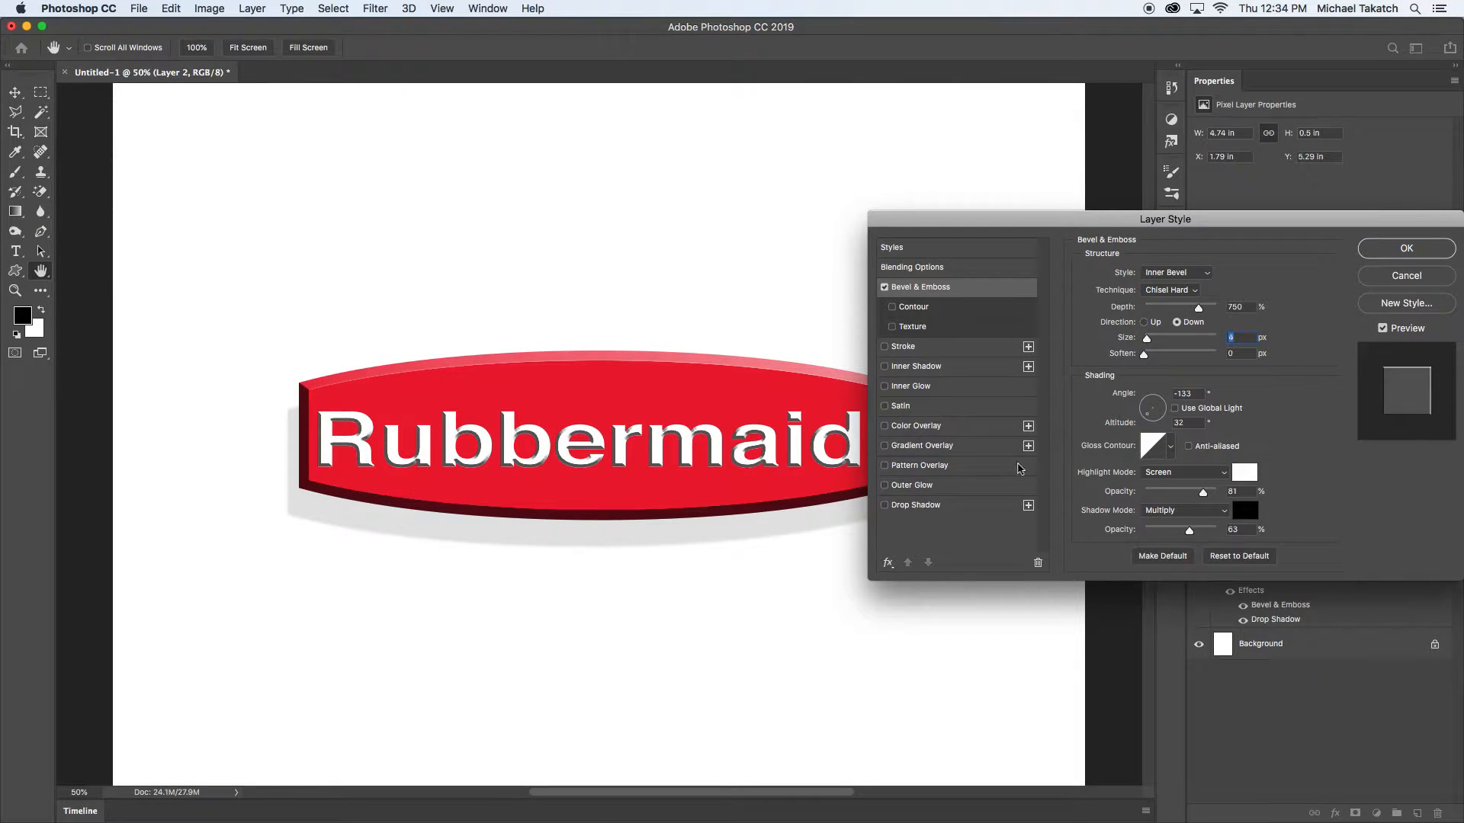
Add a Drop Shadow to the lettering layer at 42% opacity, about 10 px distance and 150° angle, and apply the style
click(927, 507)
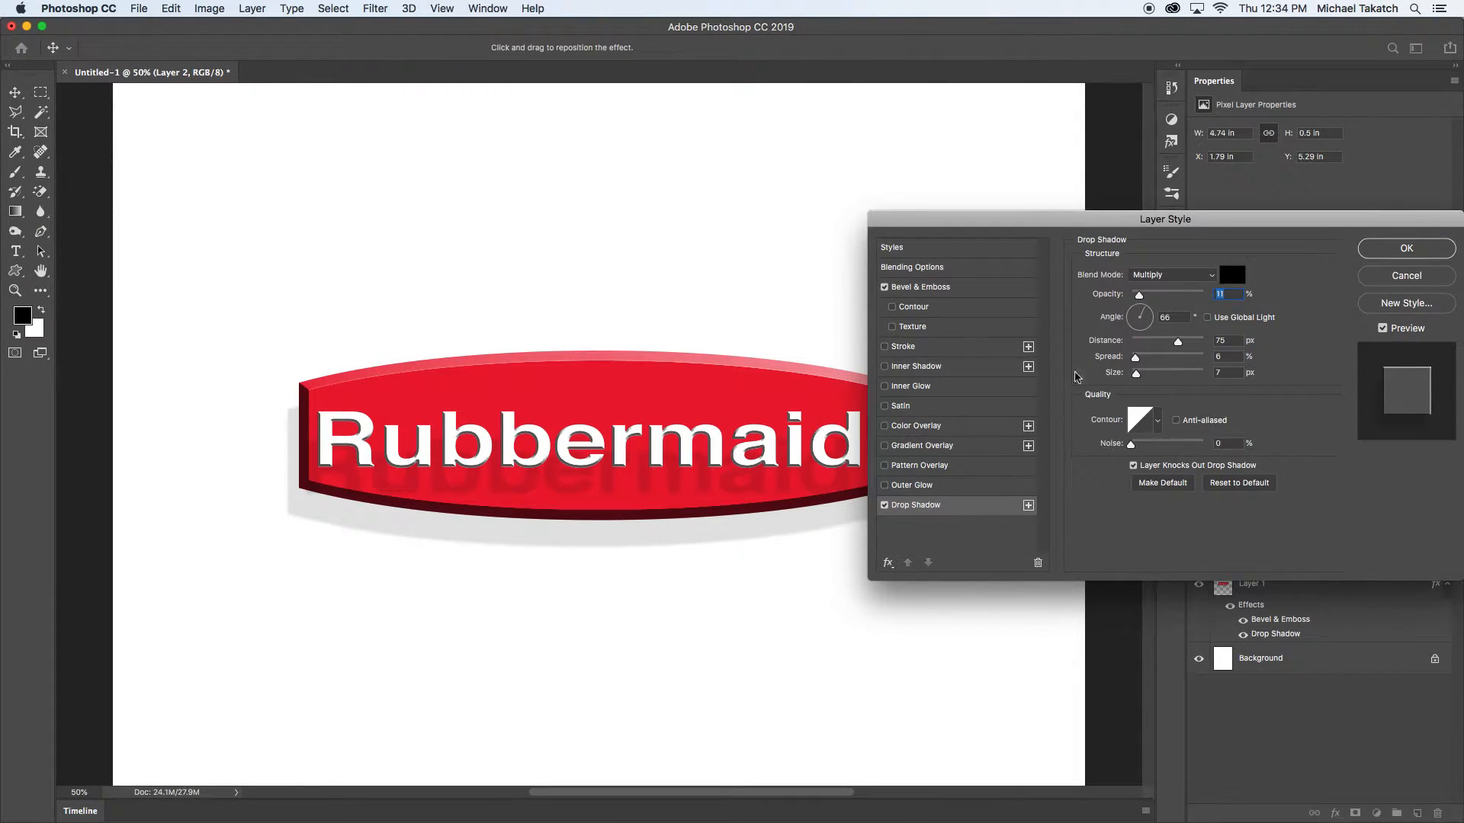
mouse_move(702, 483)
mouse_down()
mouse_move(702, 459)
mouse_move(719, 465)
mouse_up()
mouse_move(1139, 296)
mouse_down()
mouse_move(1180, 299)
mouse_move(1161, 298)
mouse_up()
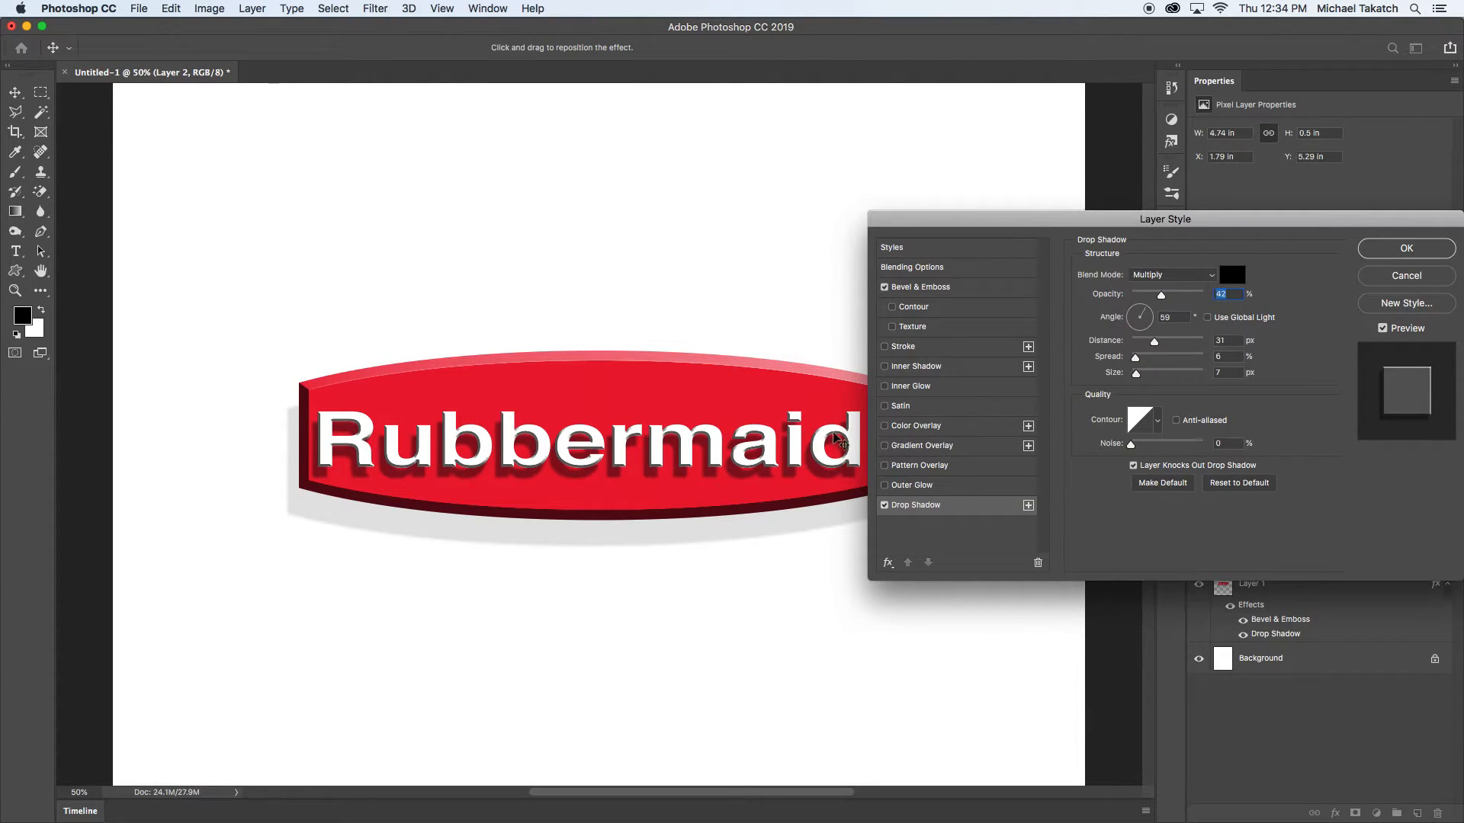
drag(760, 455, 769, 448)
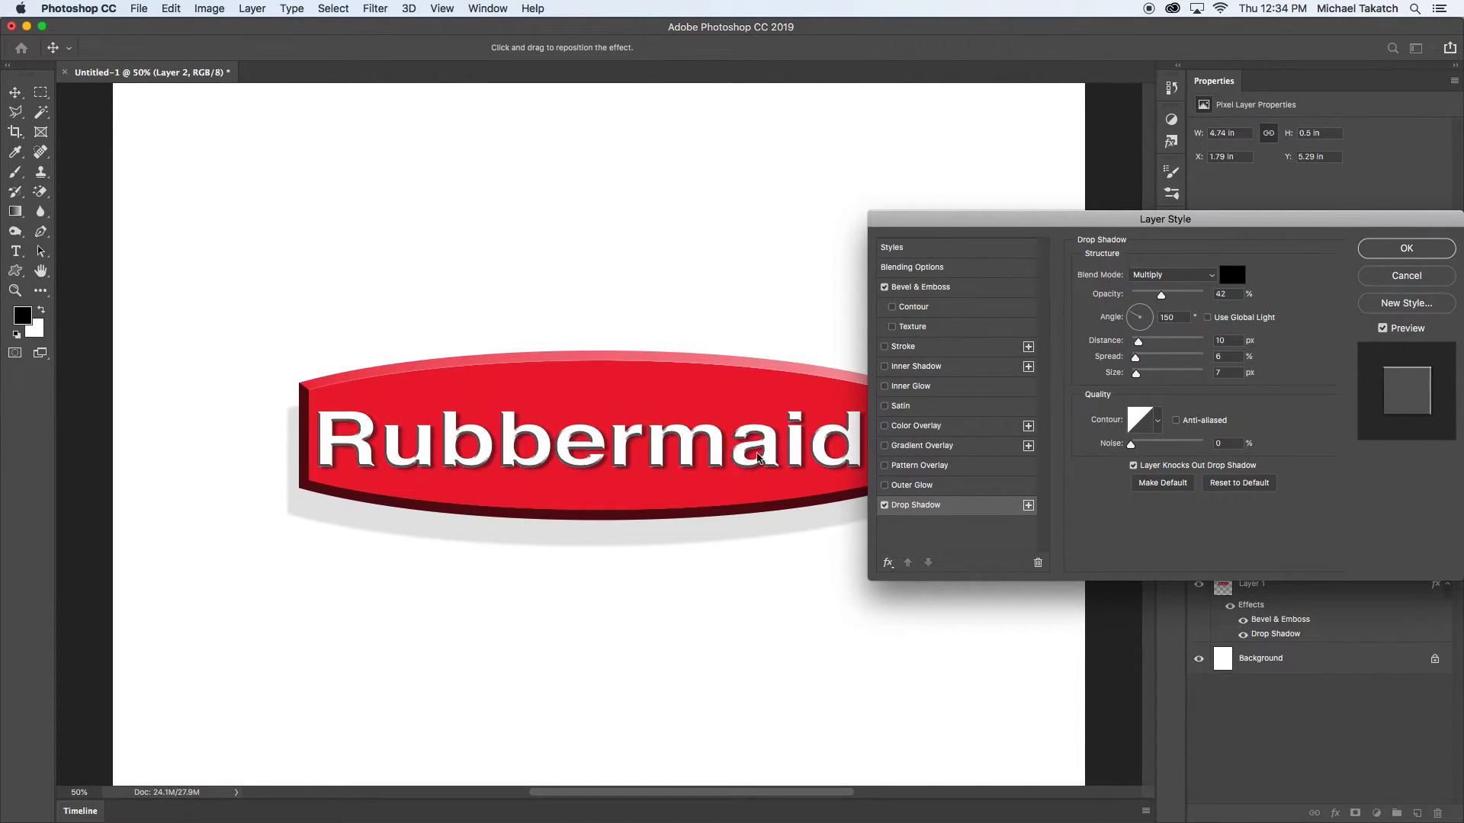
click(1381, 257)
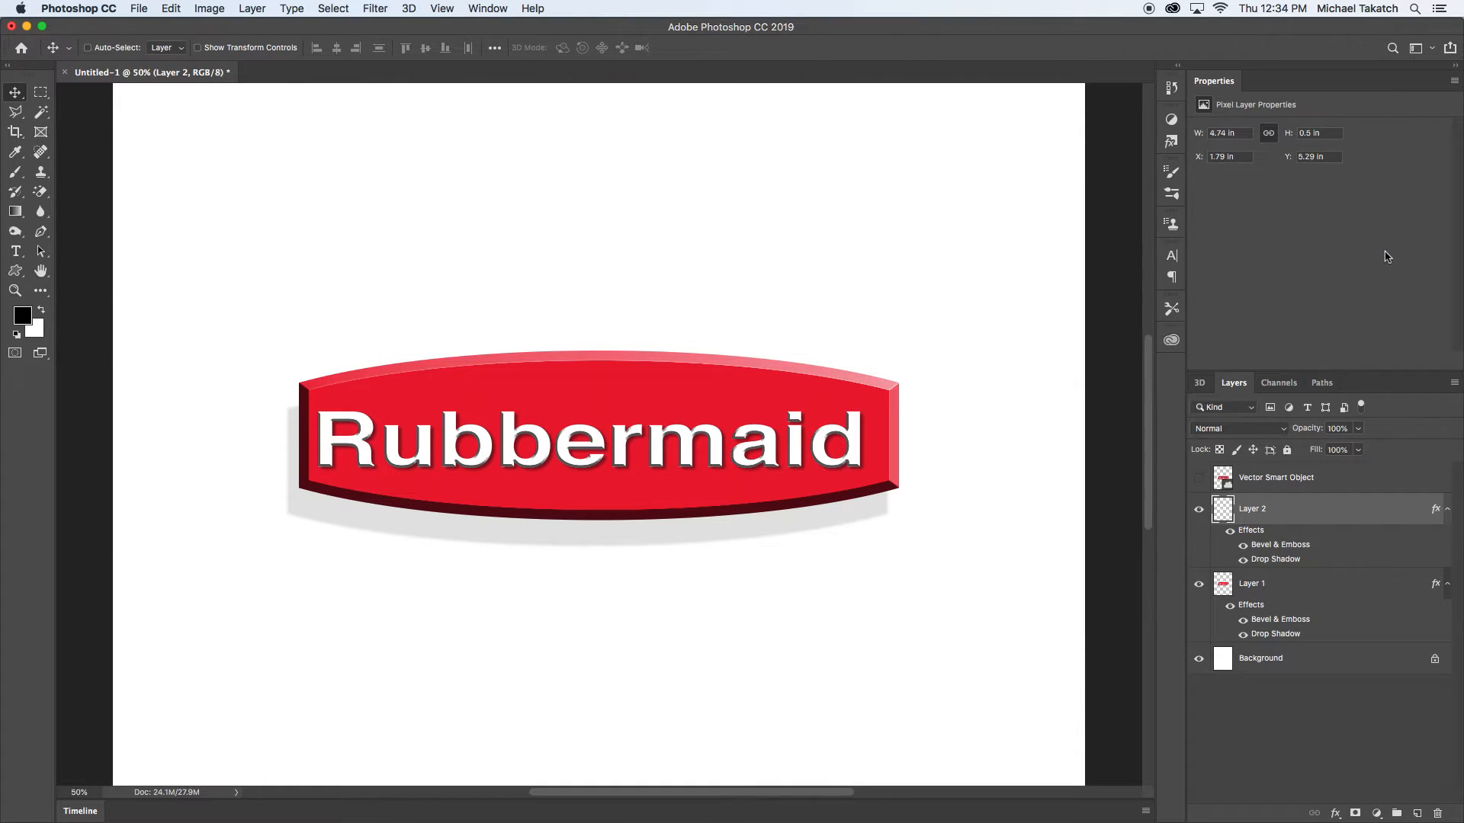
Show the finished logo in full screen mode without the interface and examine its lettering and edges enlarged
key(Tab)
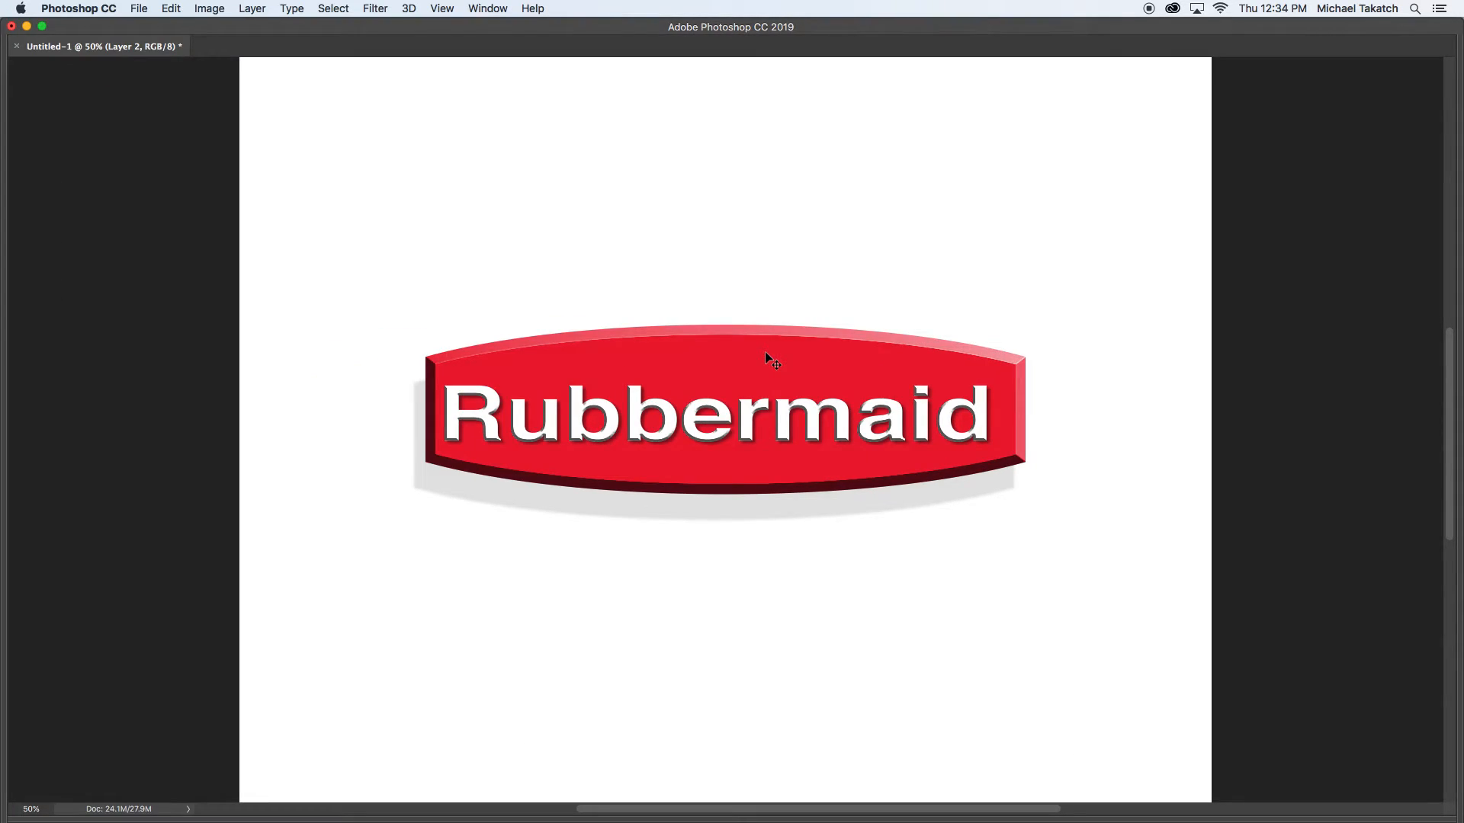
key(f)
key(f)
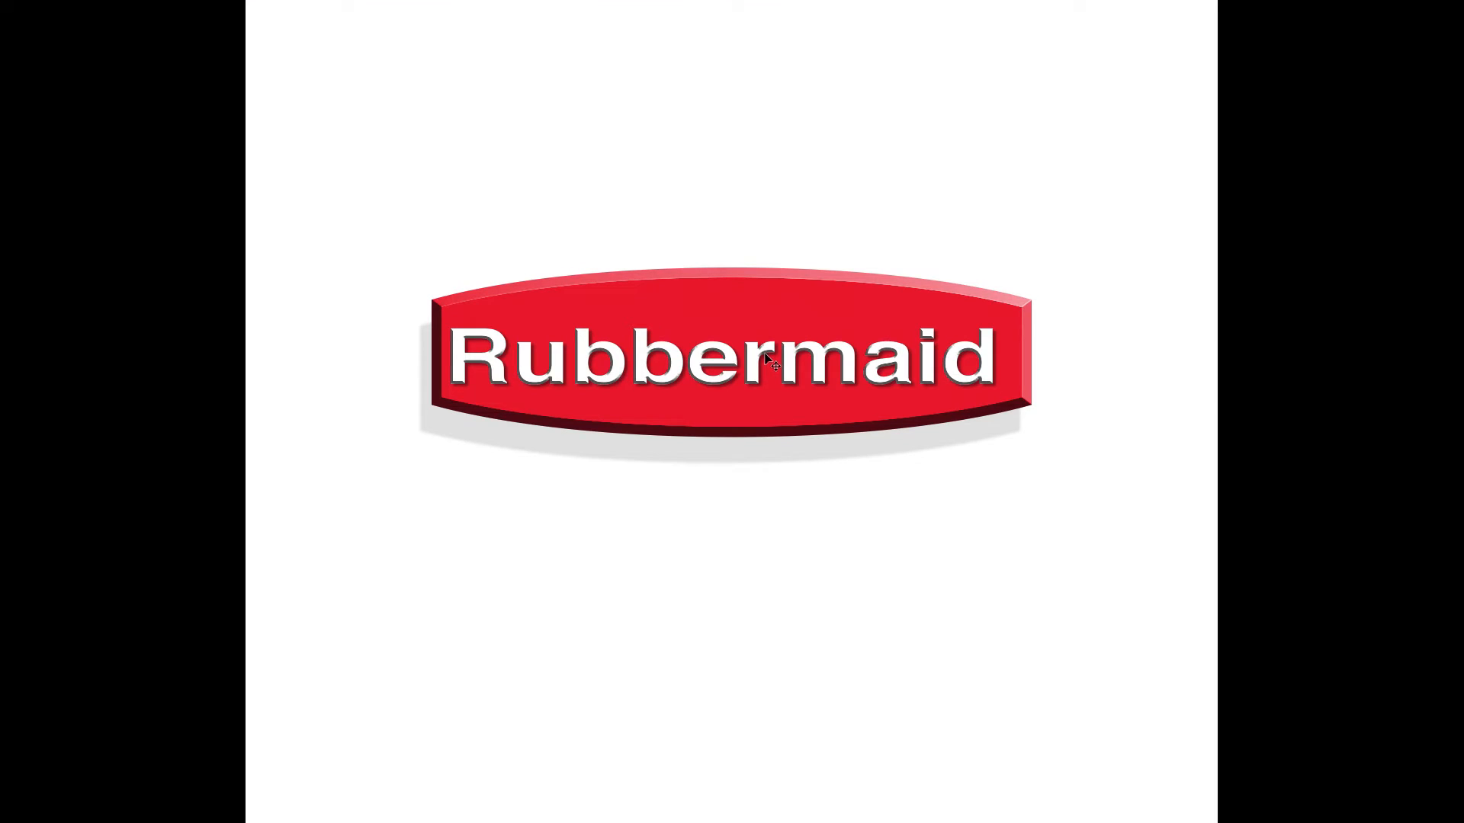
key(ctrl+plus)
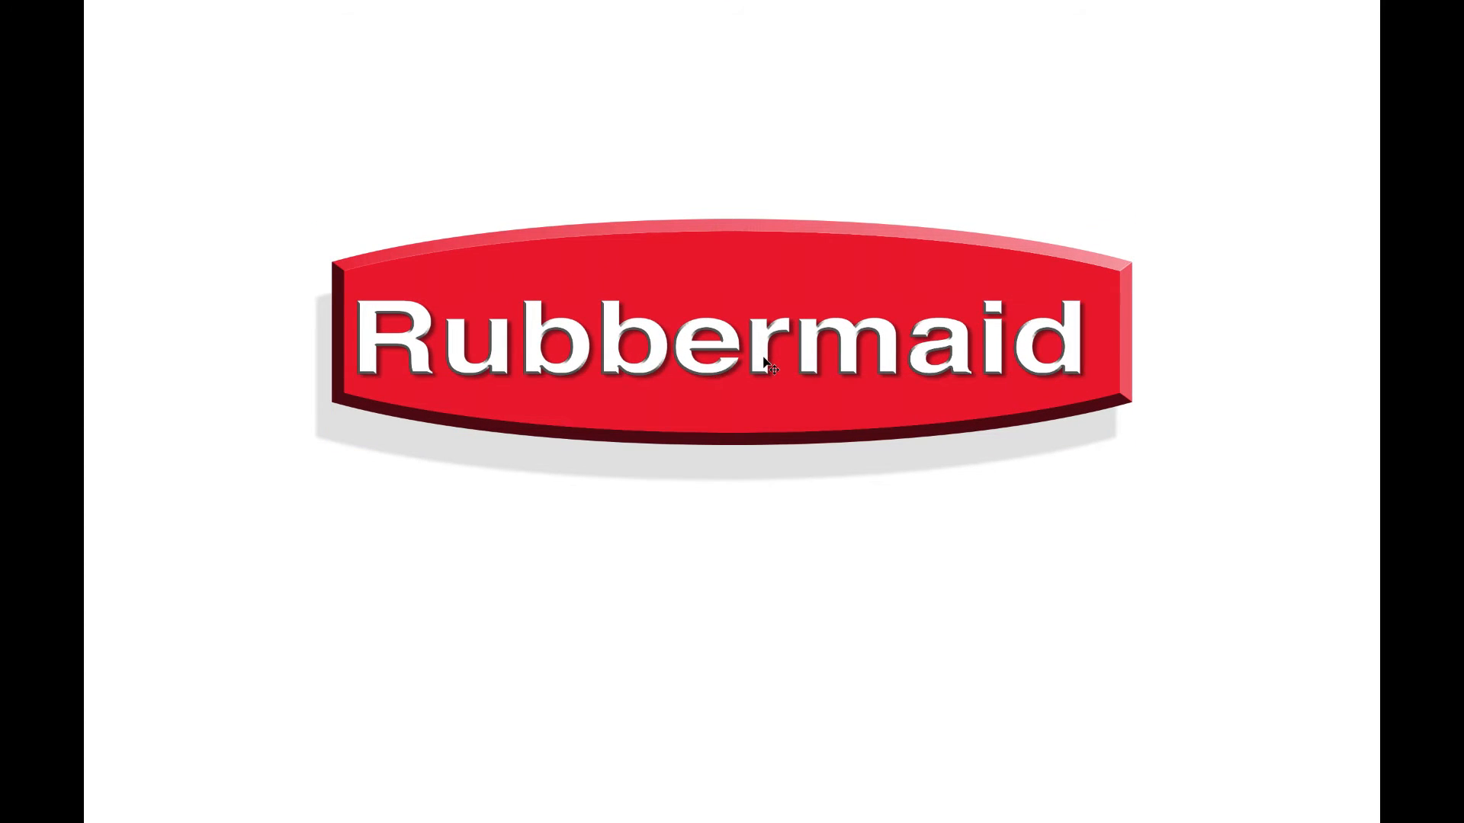